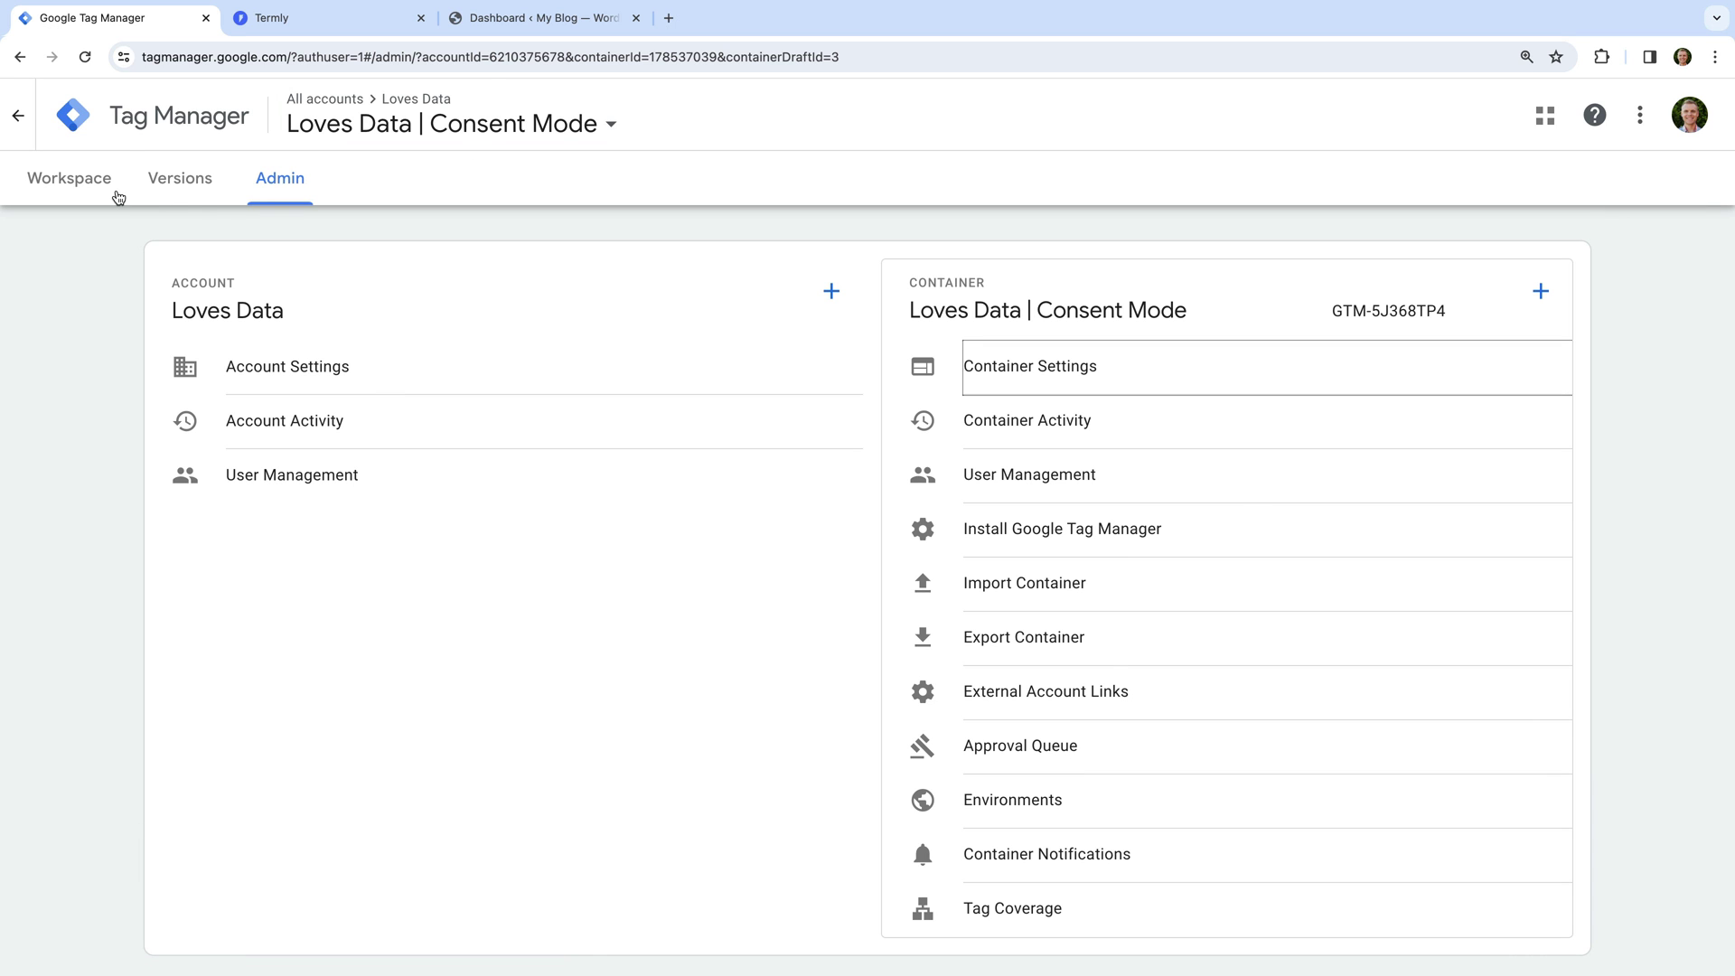
- Review the Consent Overview, which lists all four workspace tags as Consent Not Configured
{"action": "left_click", "coordinate": [97, 190]}
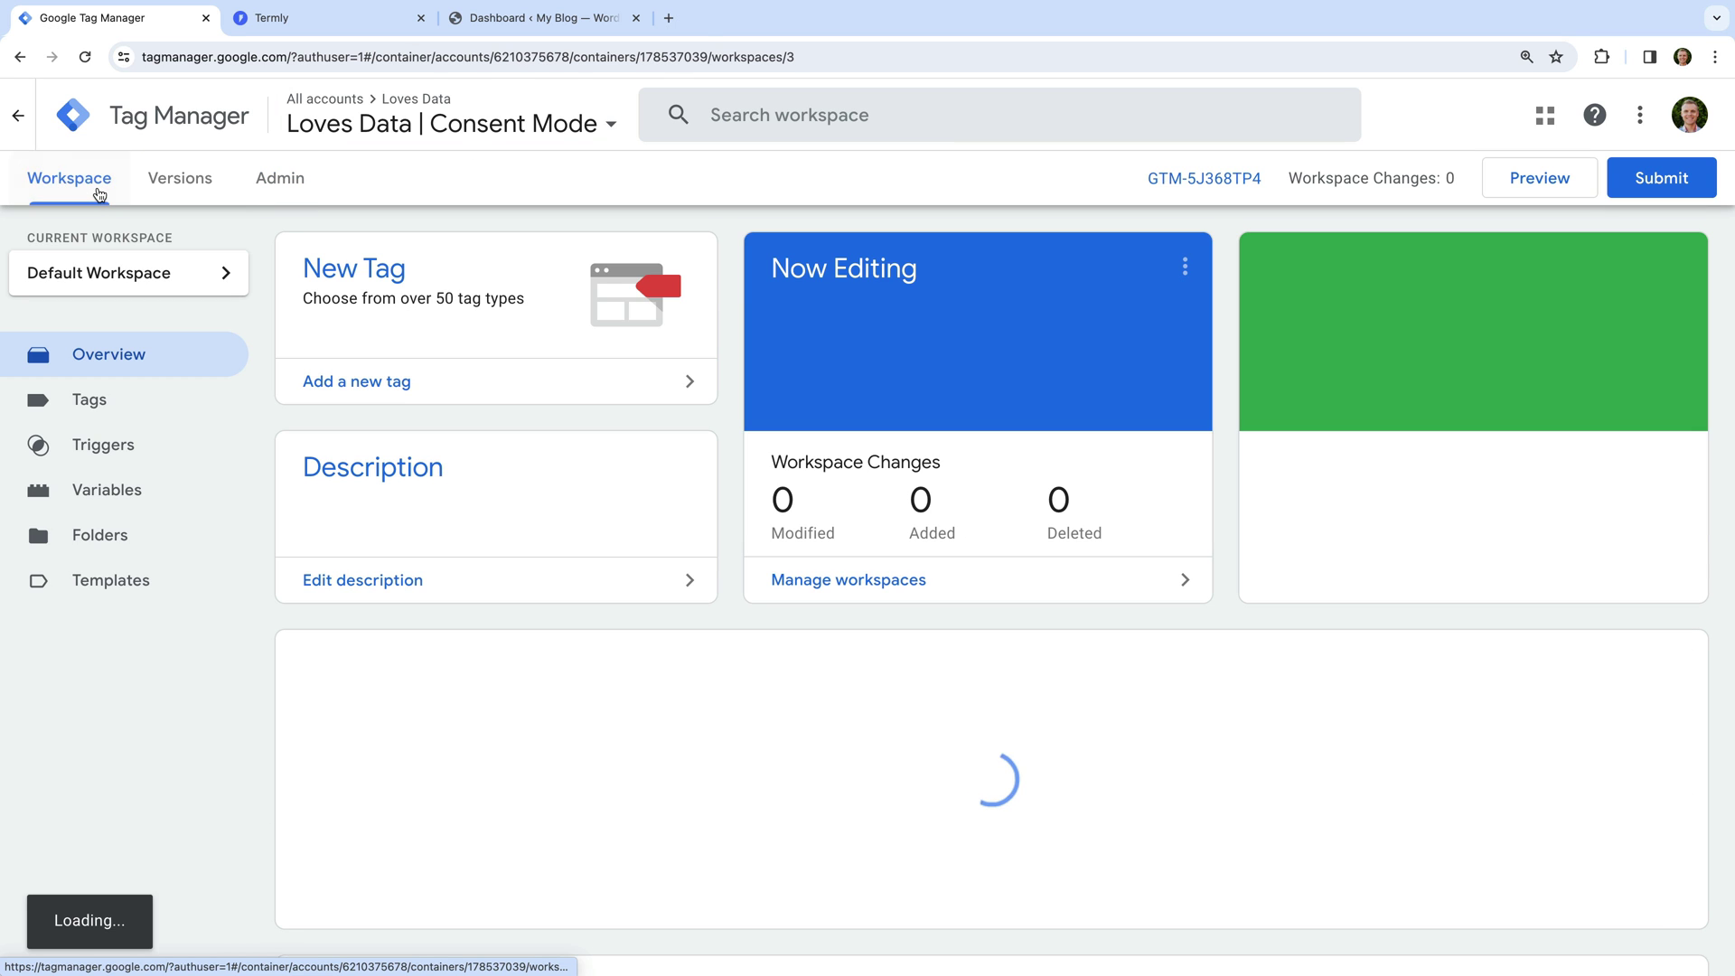
{"action": "left_click", "coordinate": [142, 401]}
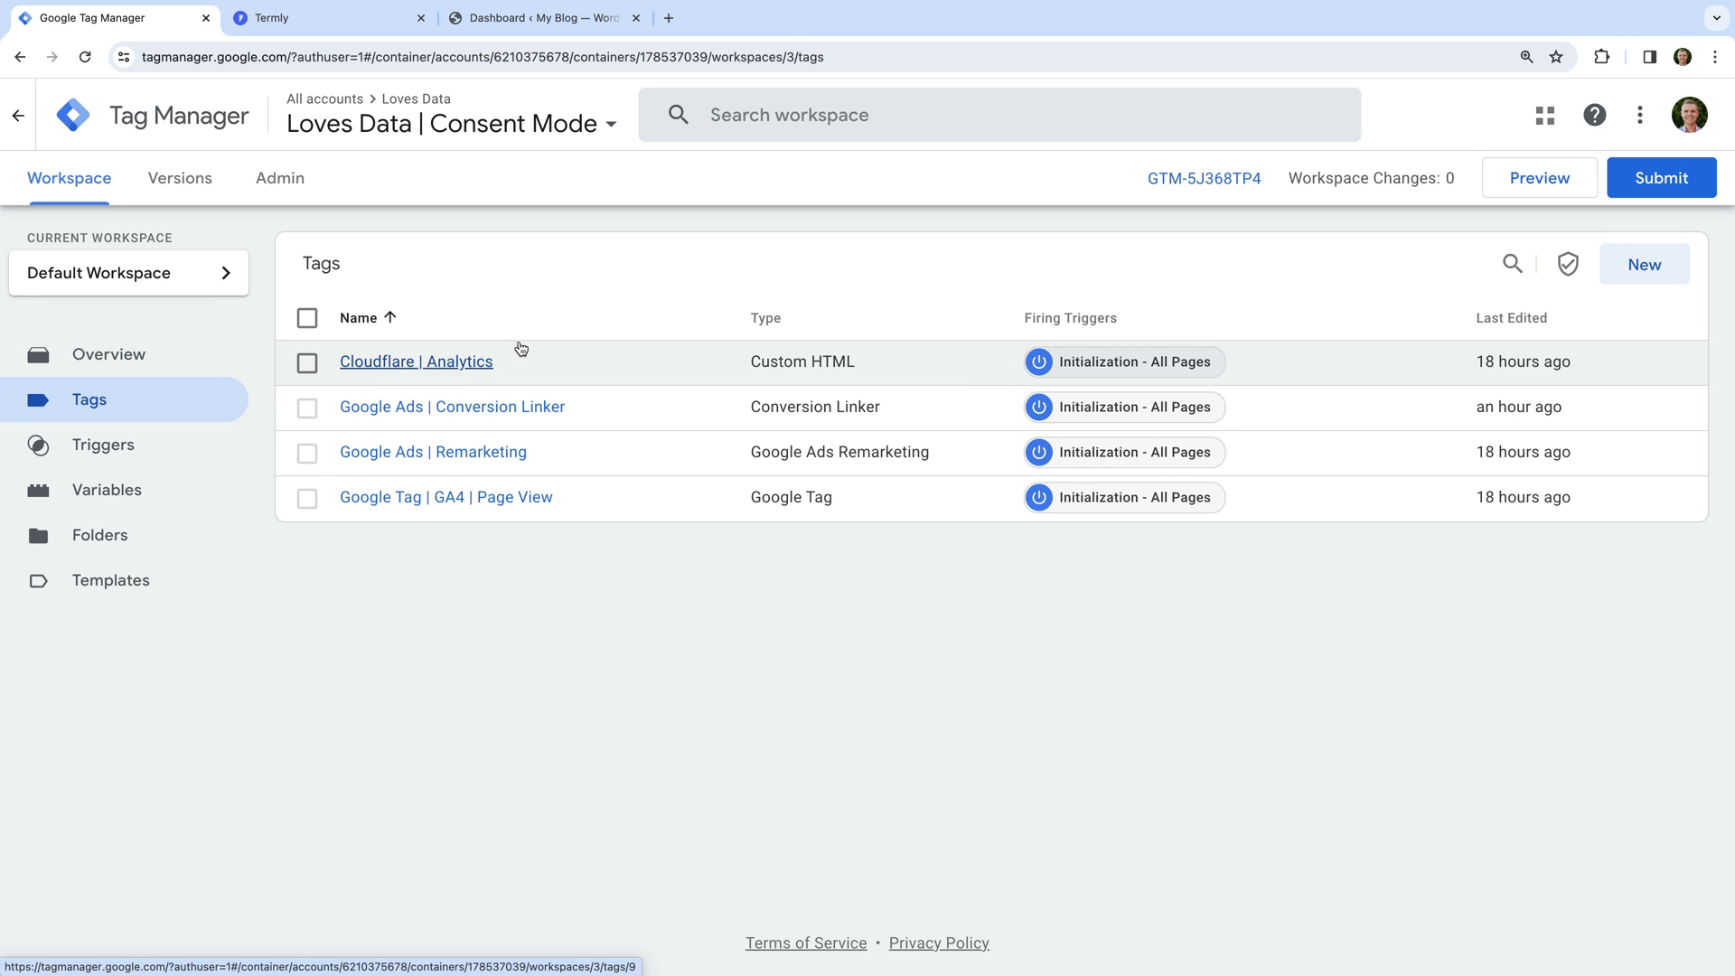
{"action": "left_click", "coordinate": [1569, 266]}
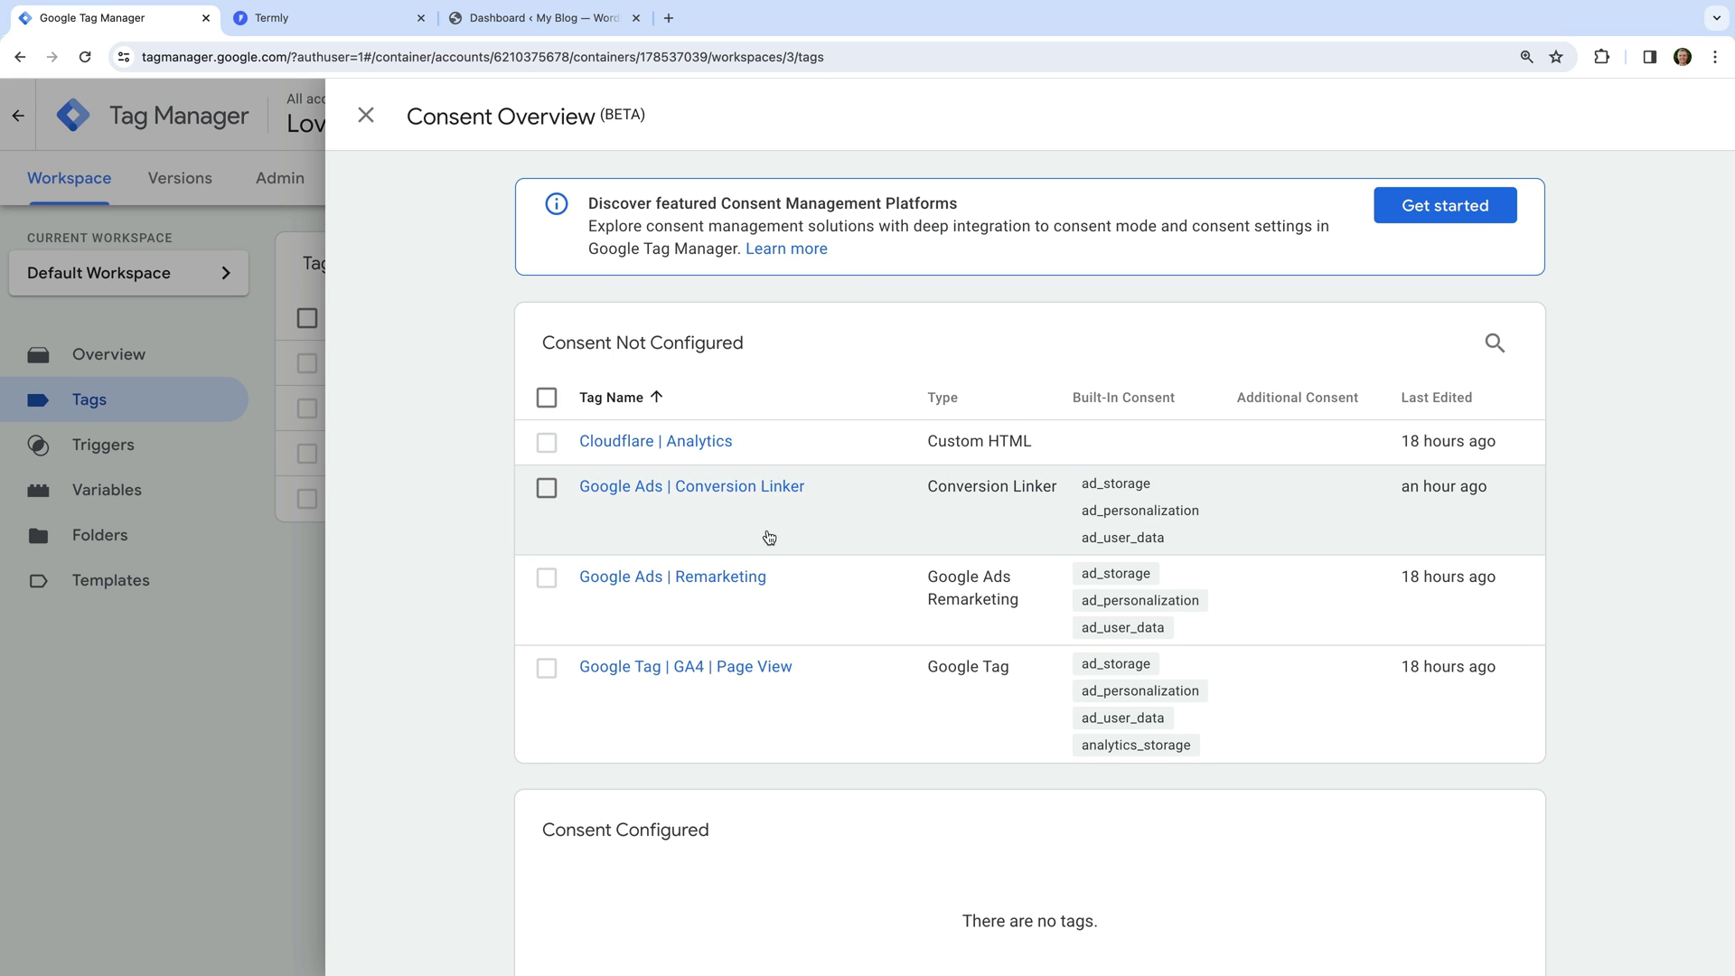
{"action": "scroll", "coordinate": [777, 554], "scroll_direction": "down", "scroll_amount": 1}
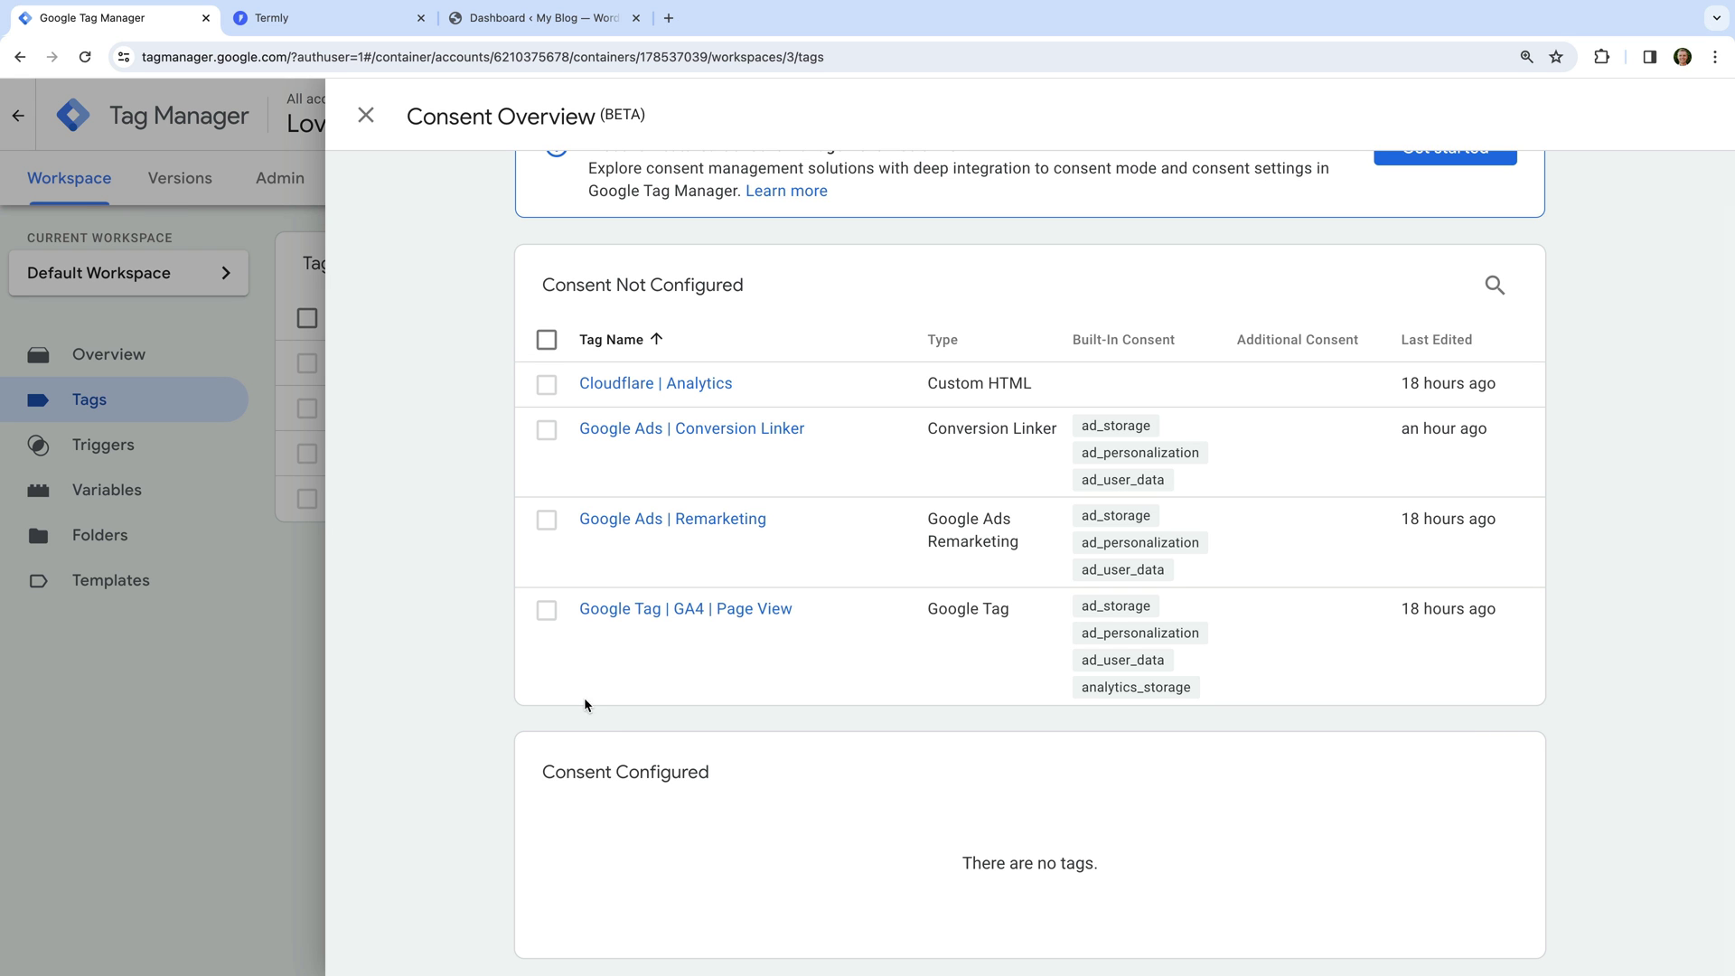
{"action": "left_click", "coordinate": [366, 115]}
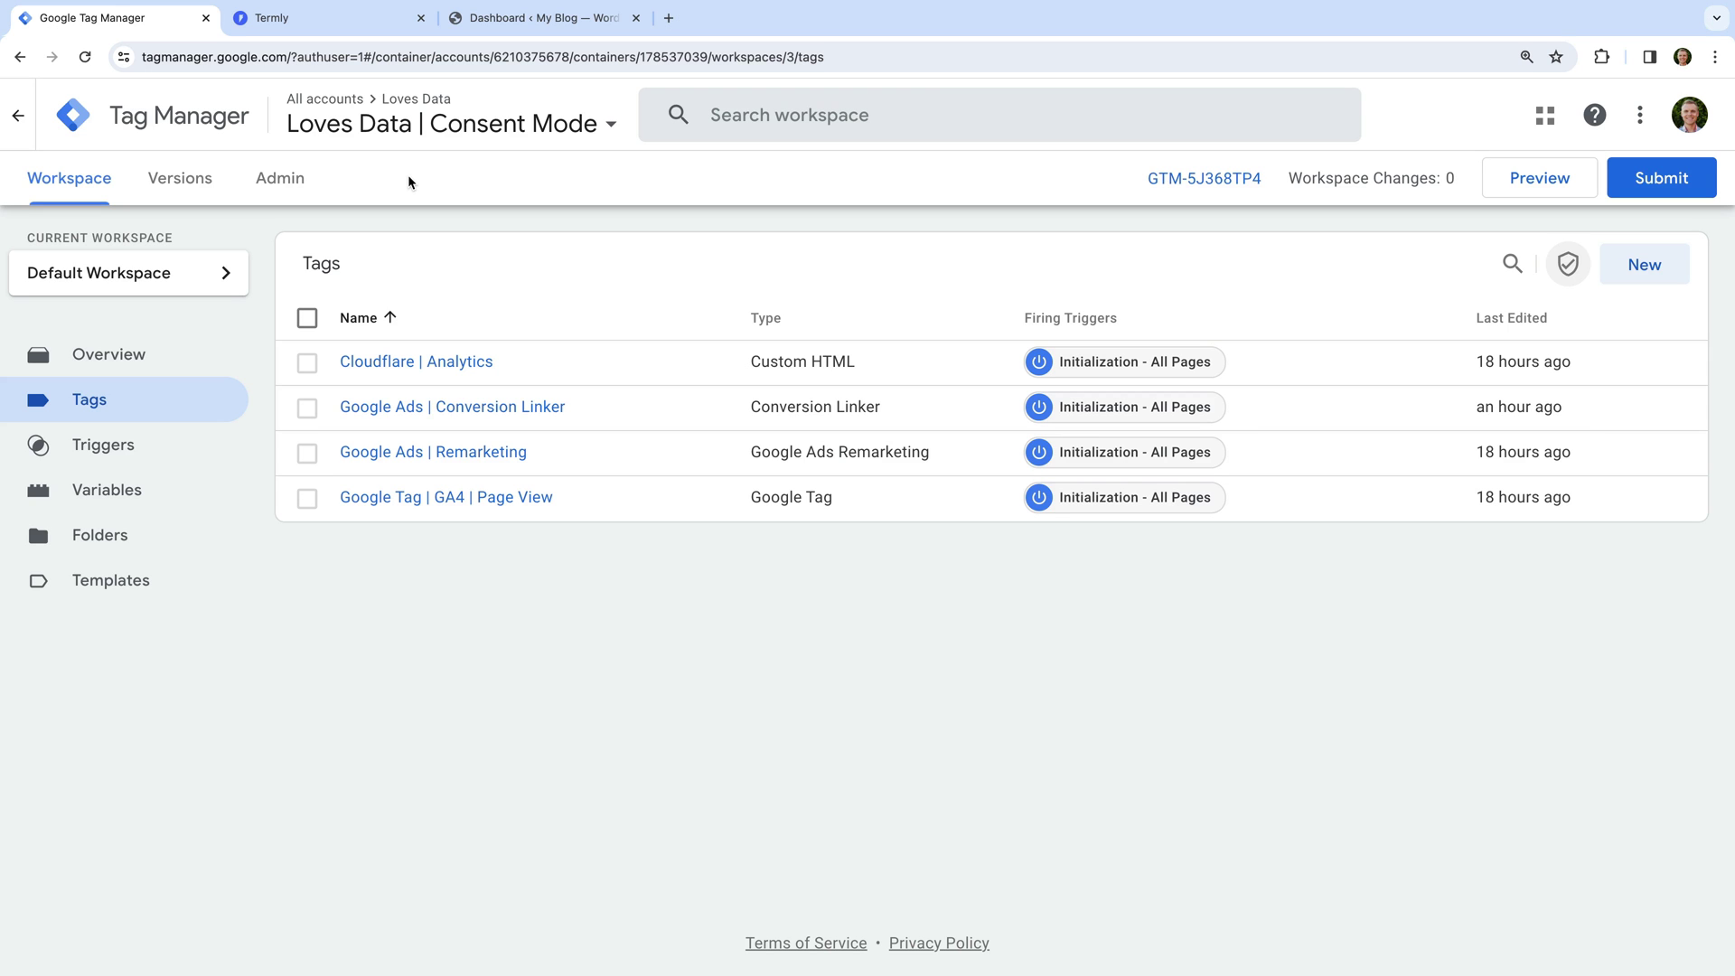
- Open Termly's Consent Banner settings under Consent Management for lovesdata.com
{"action": "left_click", "coordinate": [371, 20]}
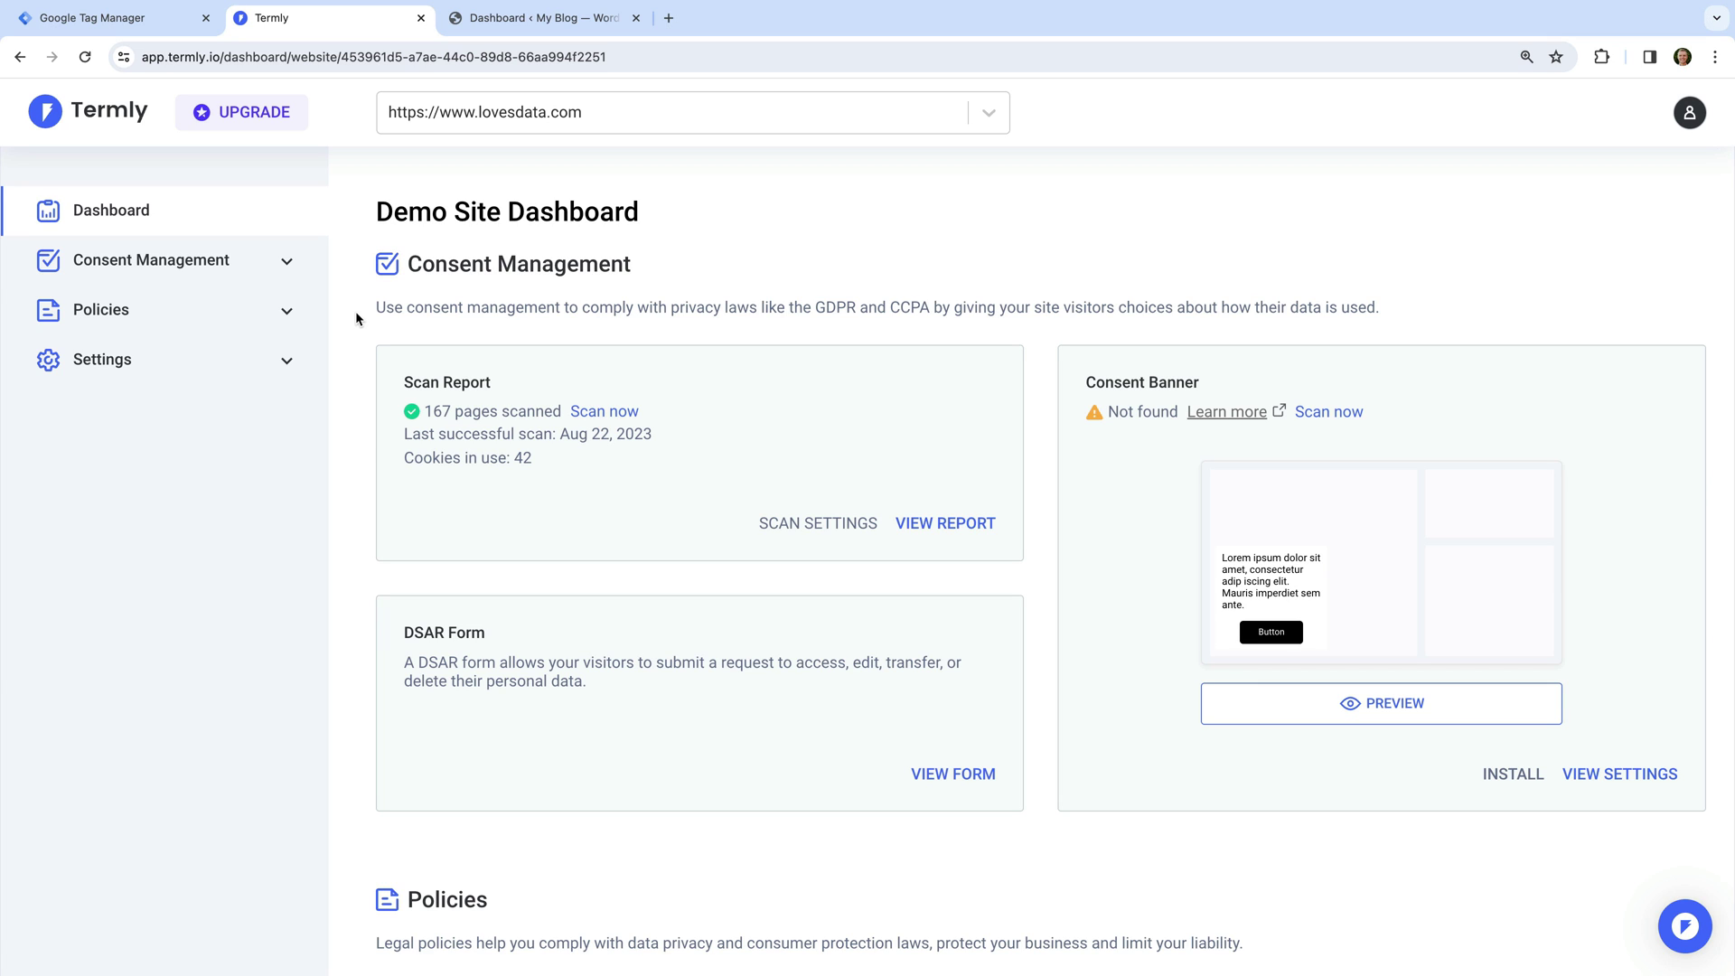
{"action": "left_click", "coordinate": [253, 264]}
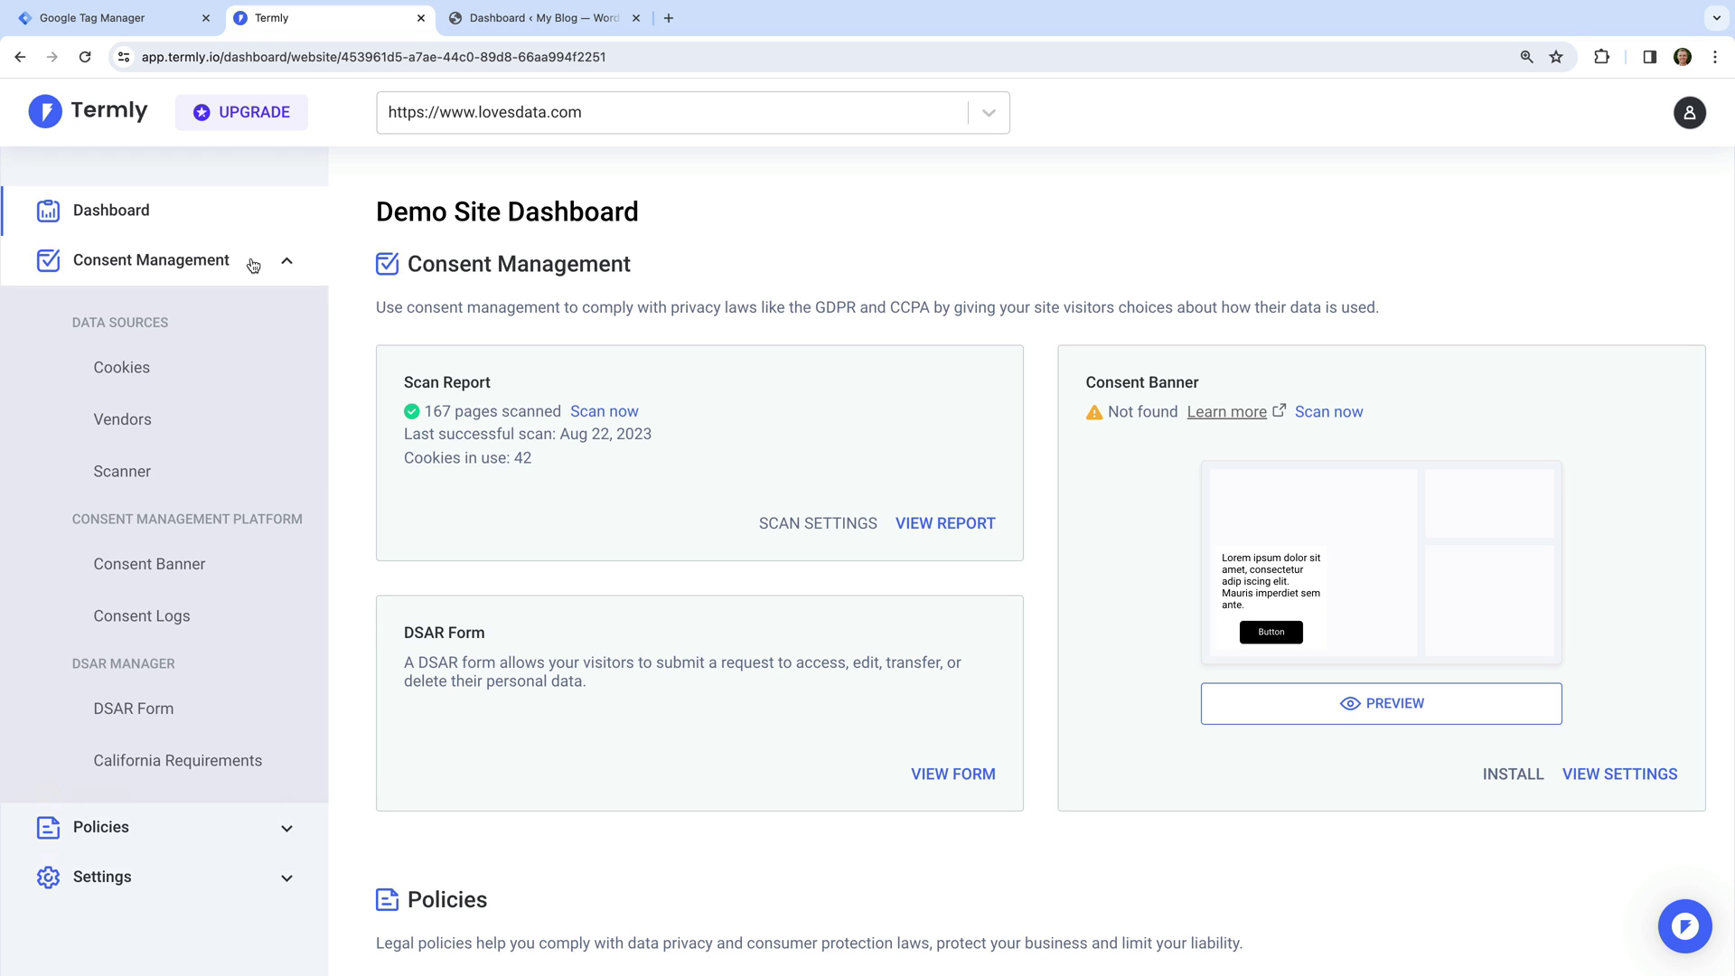
{"action": "left_click", "coordinate": [218, 562]}
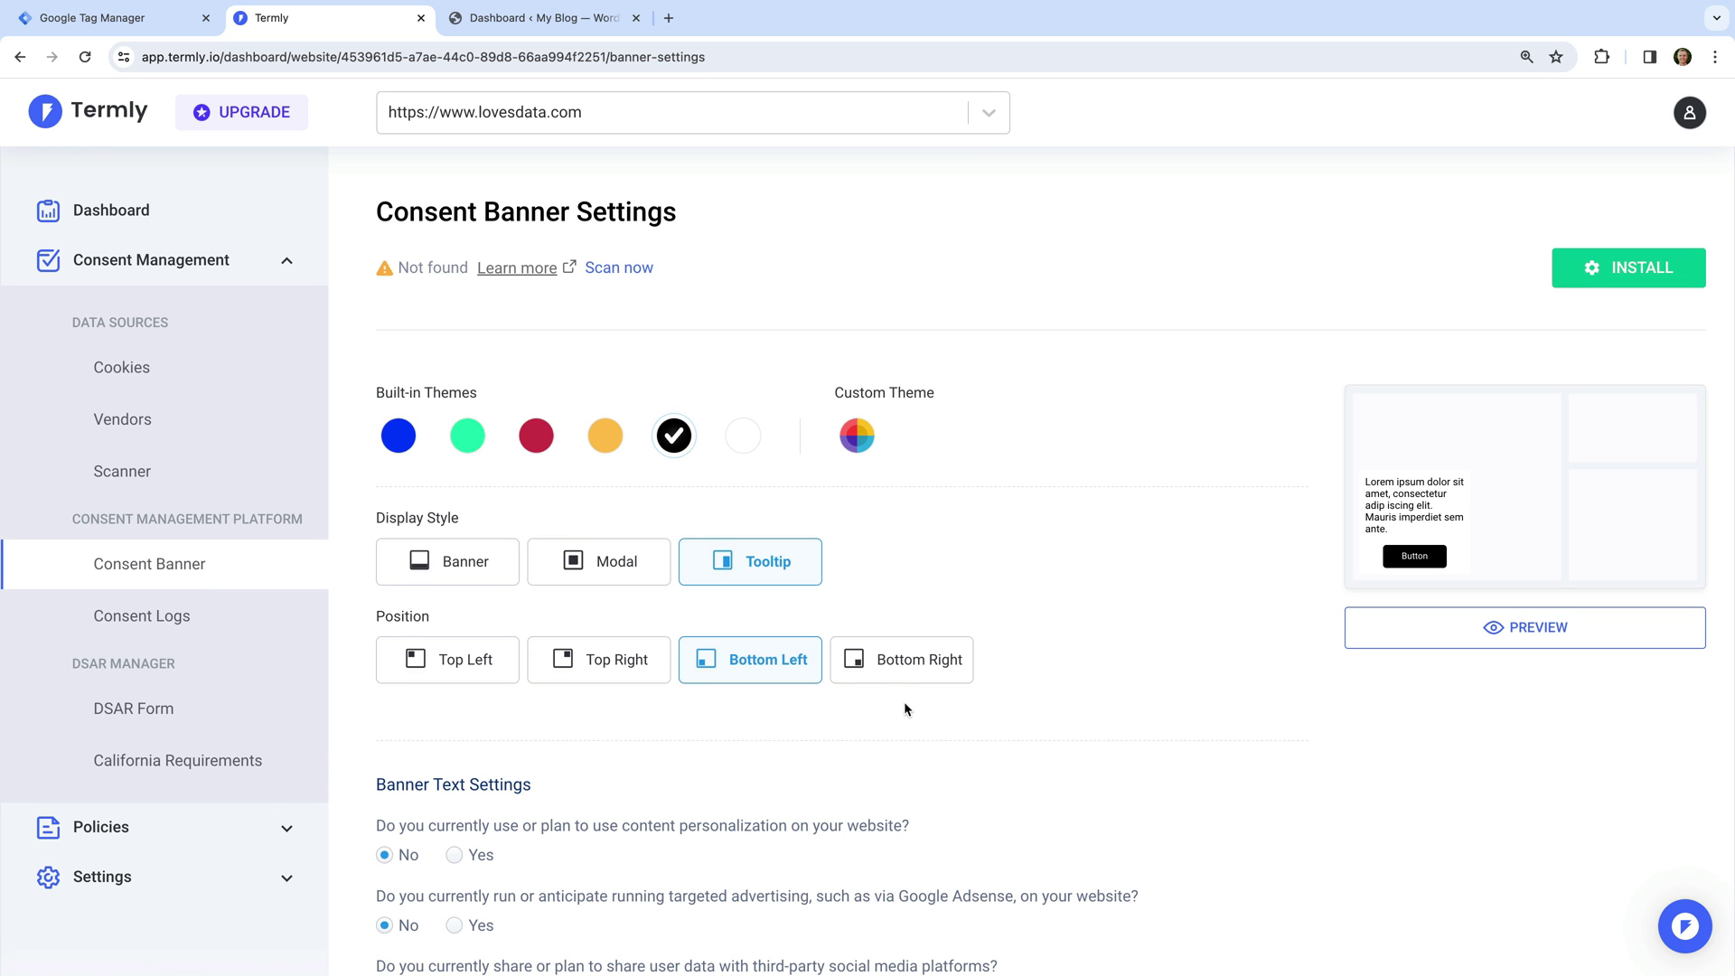
- Set Google Consent Mode to On in the Global consent settings and save
{"action": "scroll", "coordinate": [904, 704], "scroll_direction": "down", "scroll_amount": 7}
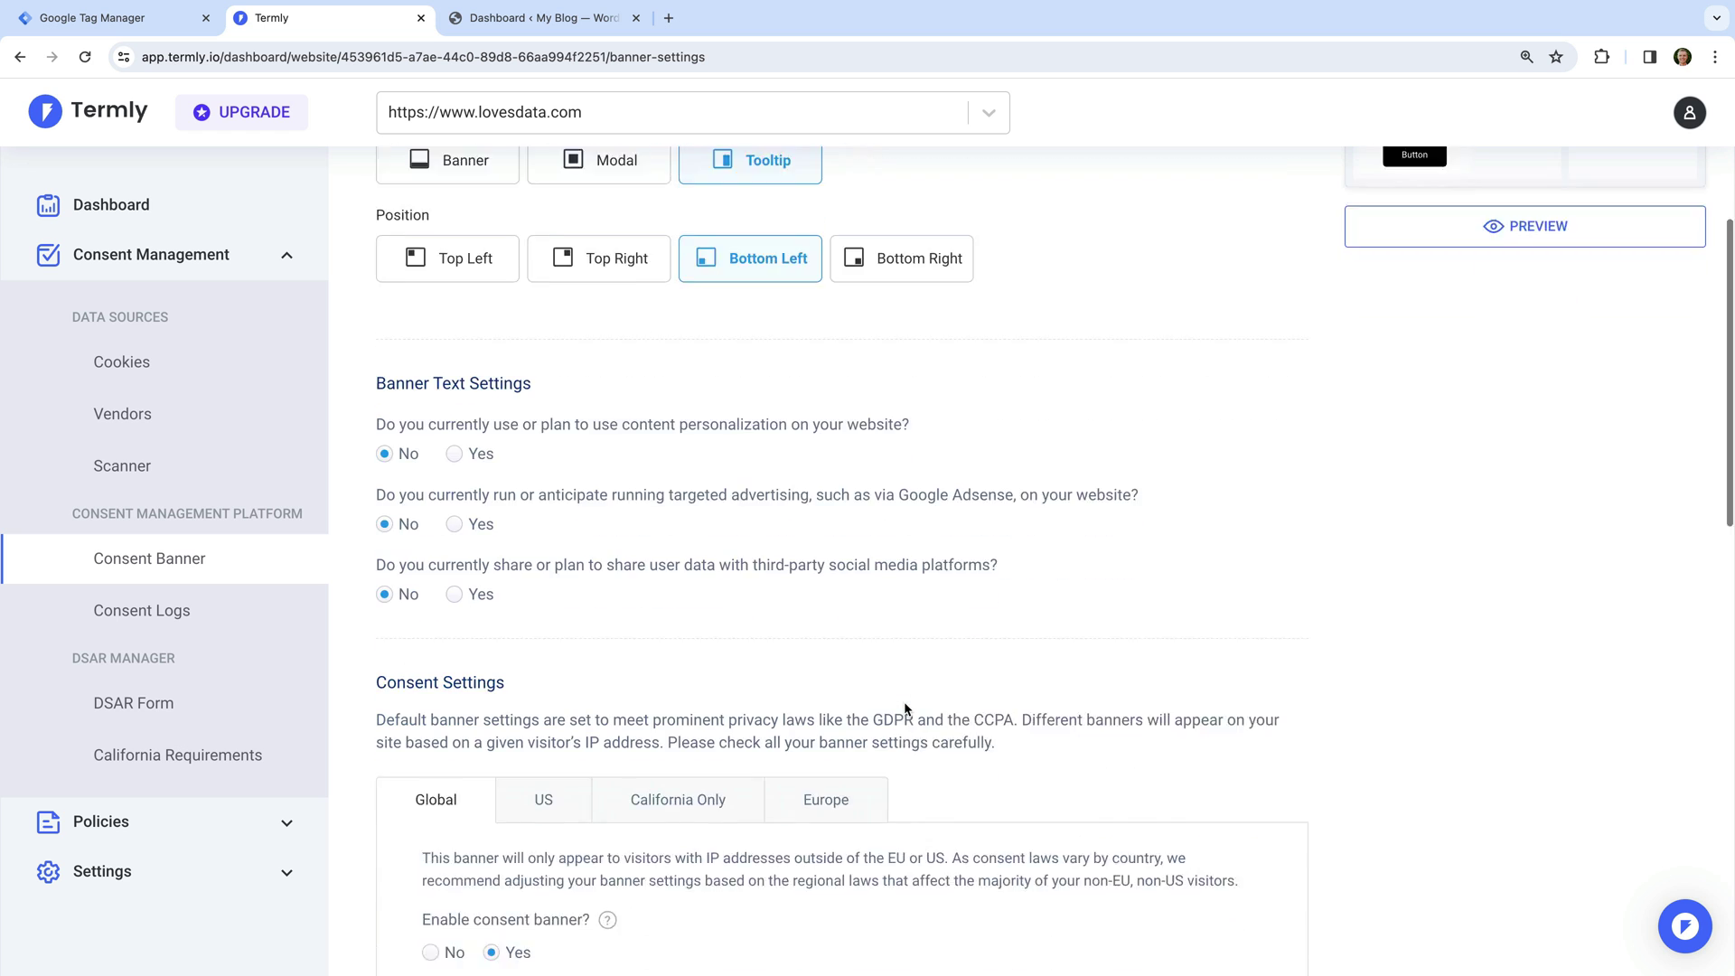
{"action": "scroll", "coordinate": [904, 701], "scroll_direction": "down", "scroll_amount": 2}
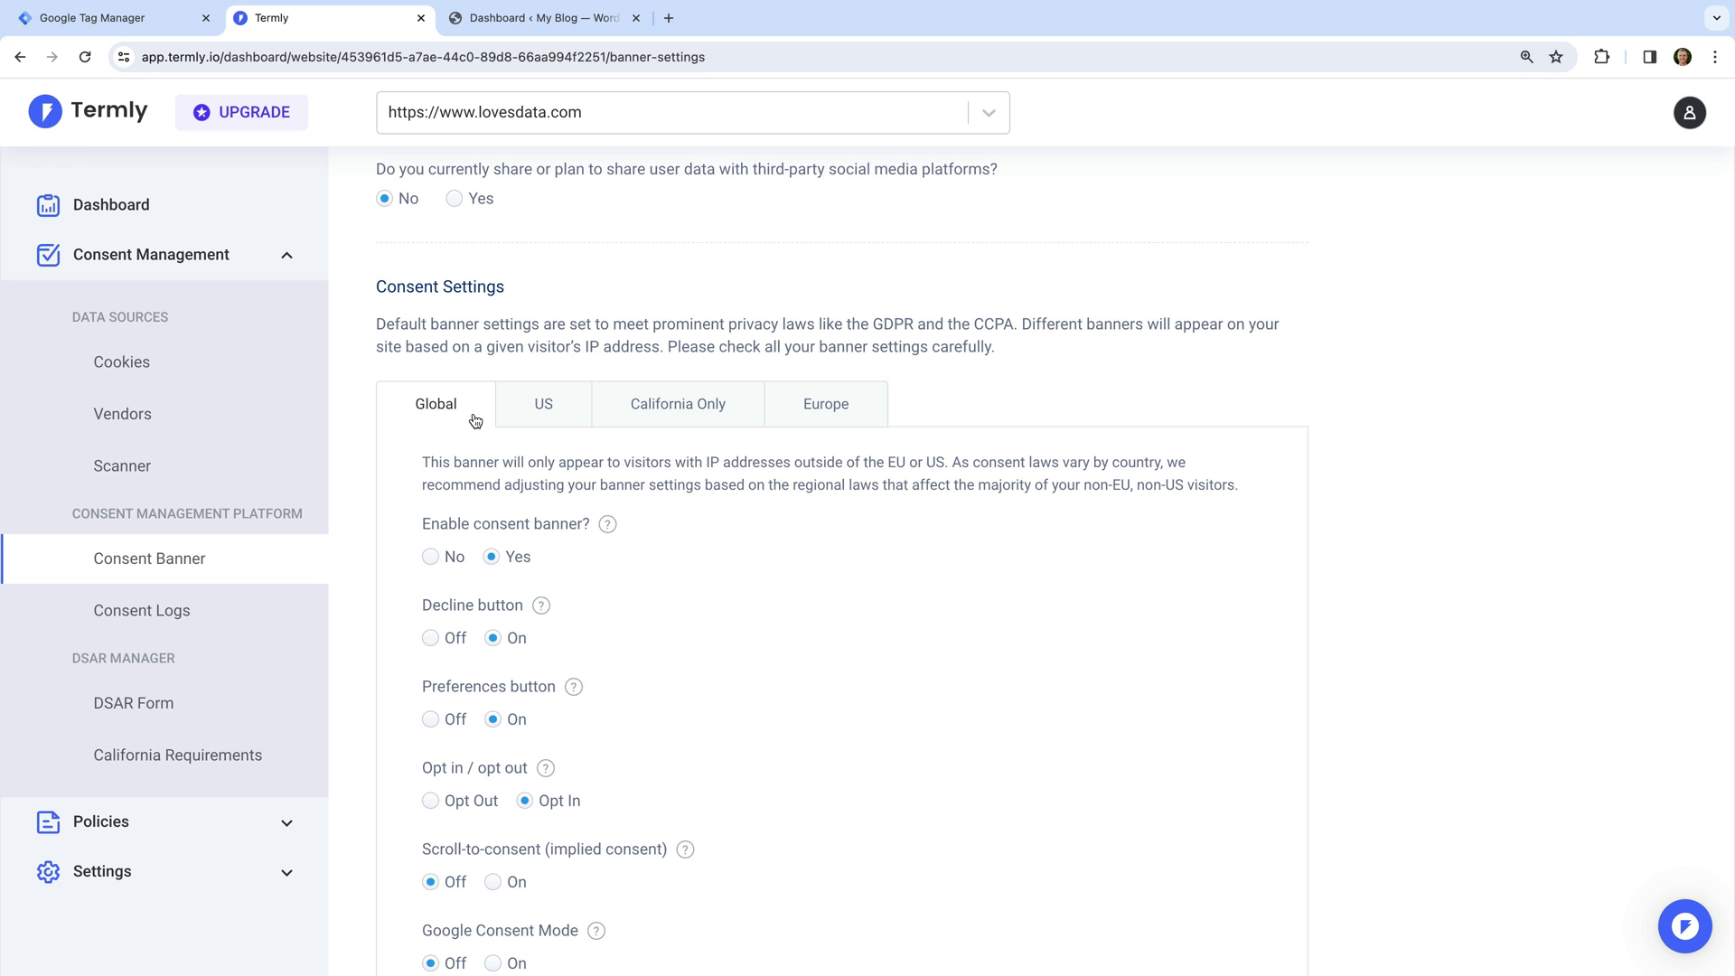
{"action": "scroll", "coordinate": [475, 420], "scroll_direction": "down", "scroll_amount": 3}
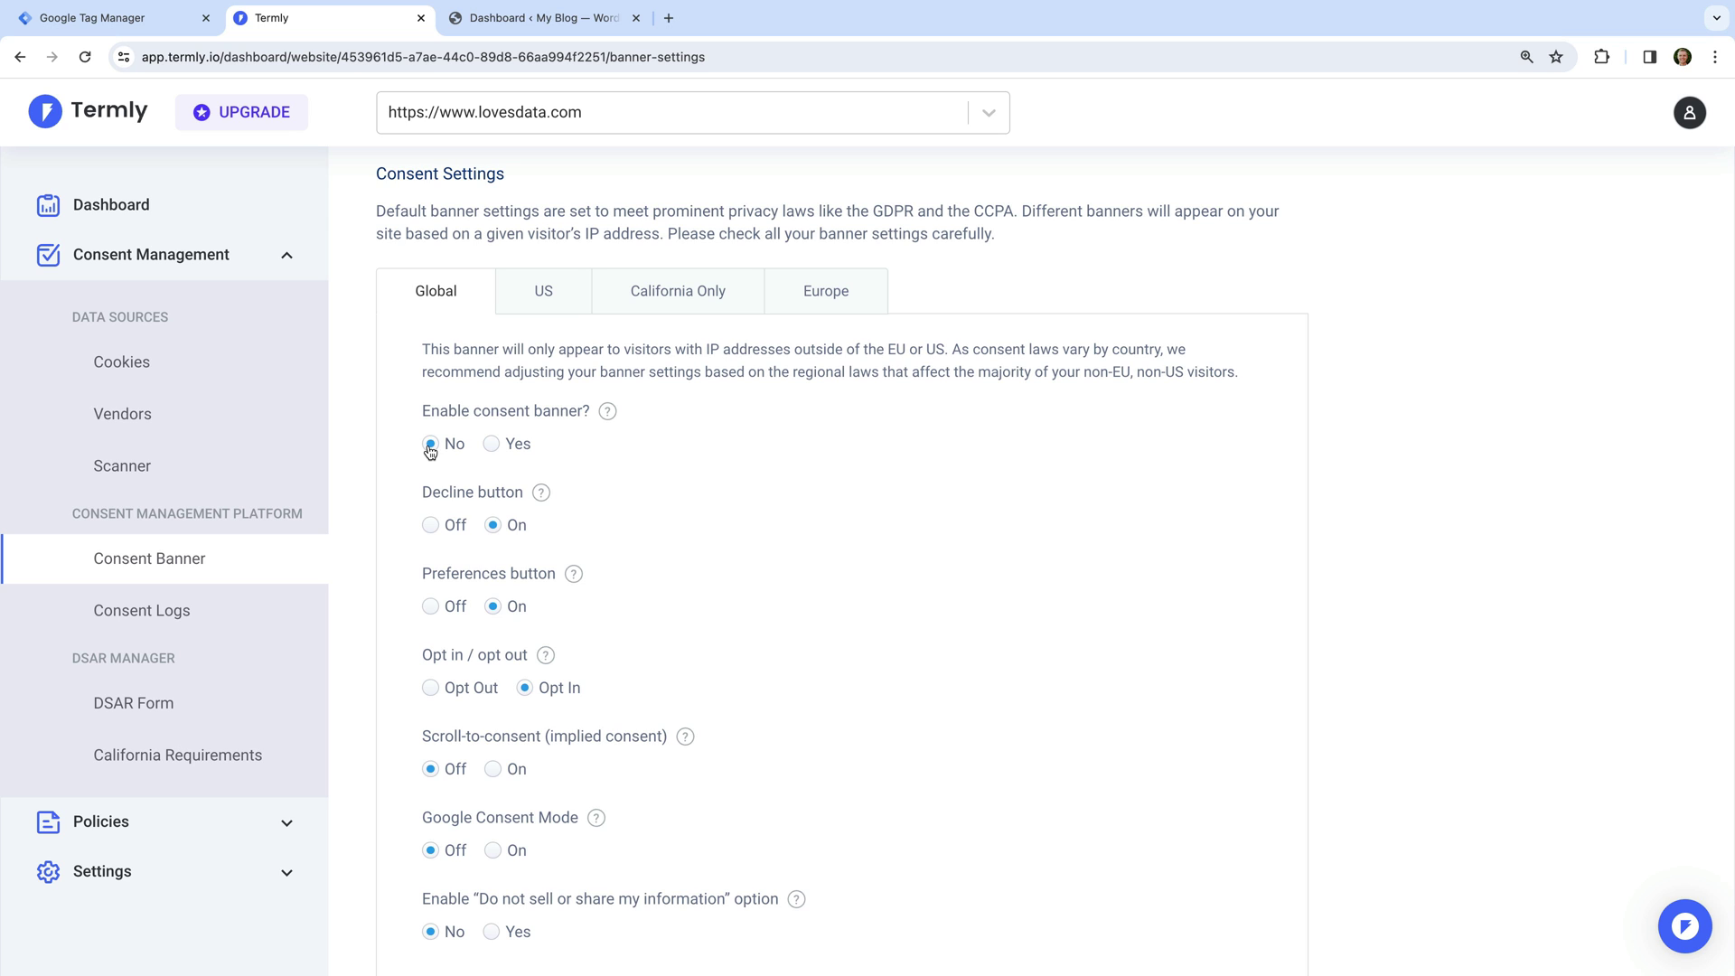
{"action": "scroll", "coordinate": [605, 596], "scroll_direction": "down", "scroll_amount": 1}
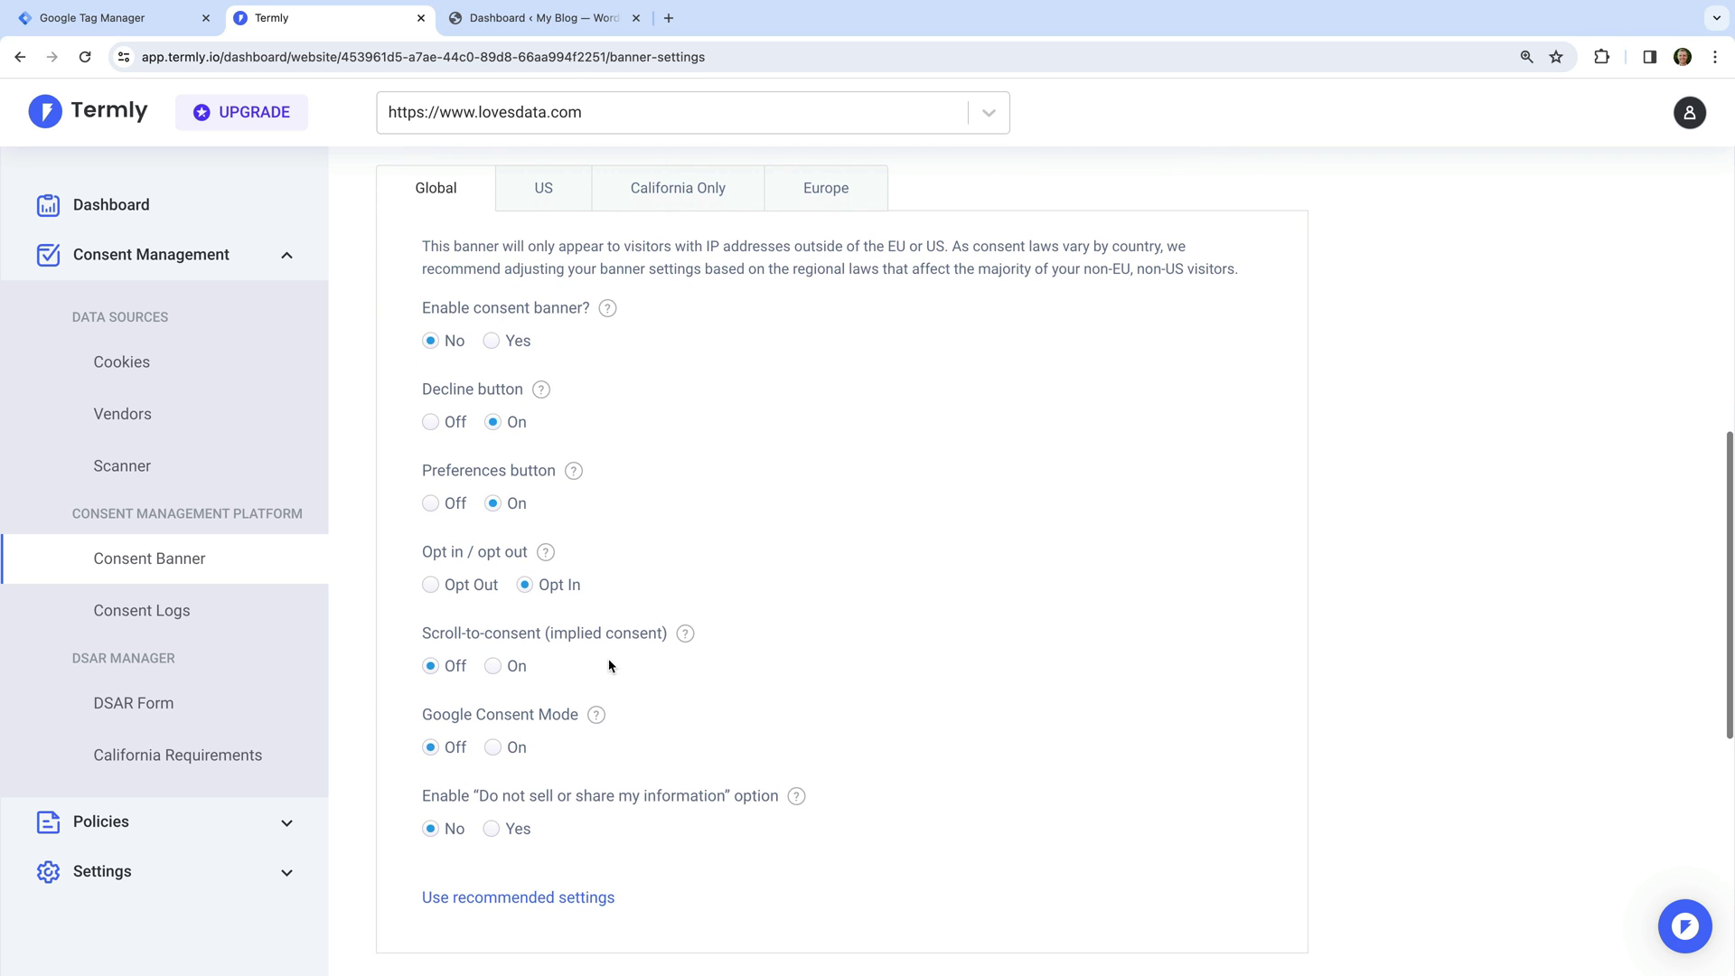
{"action": "left_click", "coordinate": [493, 748]}
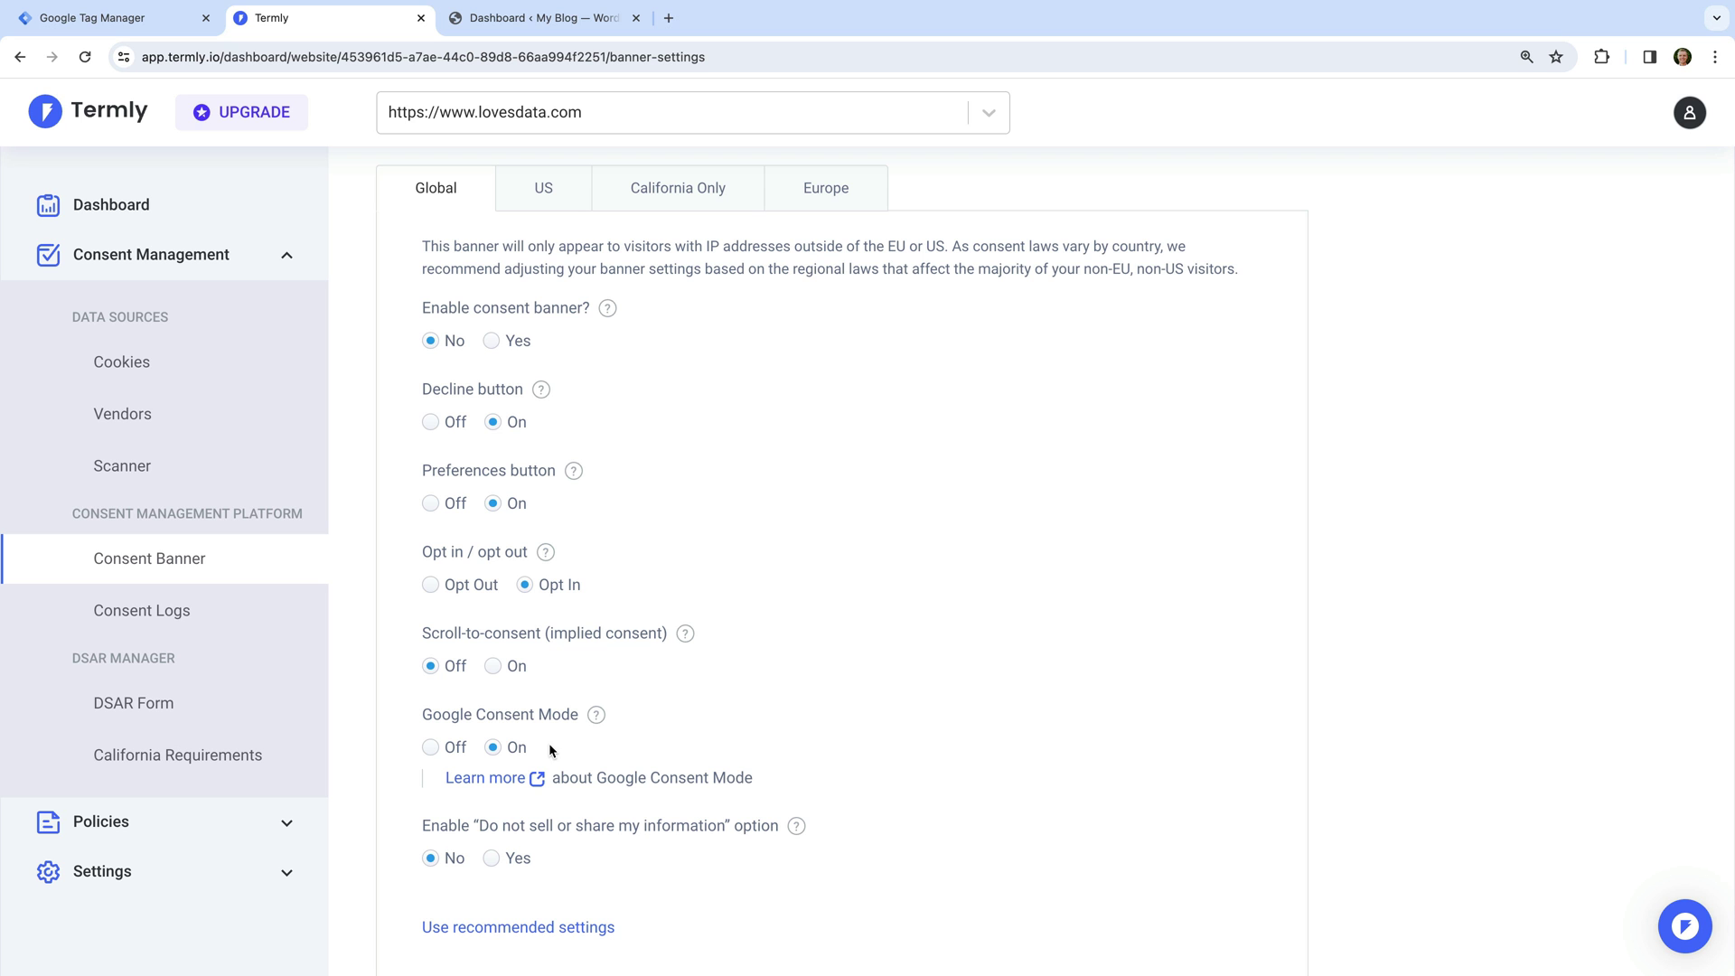
{"action": "scroll", "coordinate": [550, 747], "scroll_direction": "down", "scroll_amount": 6}
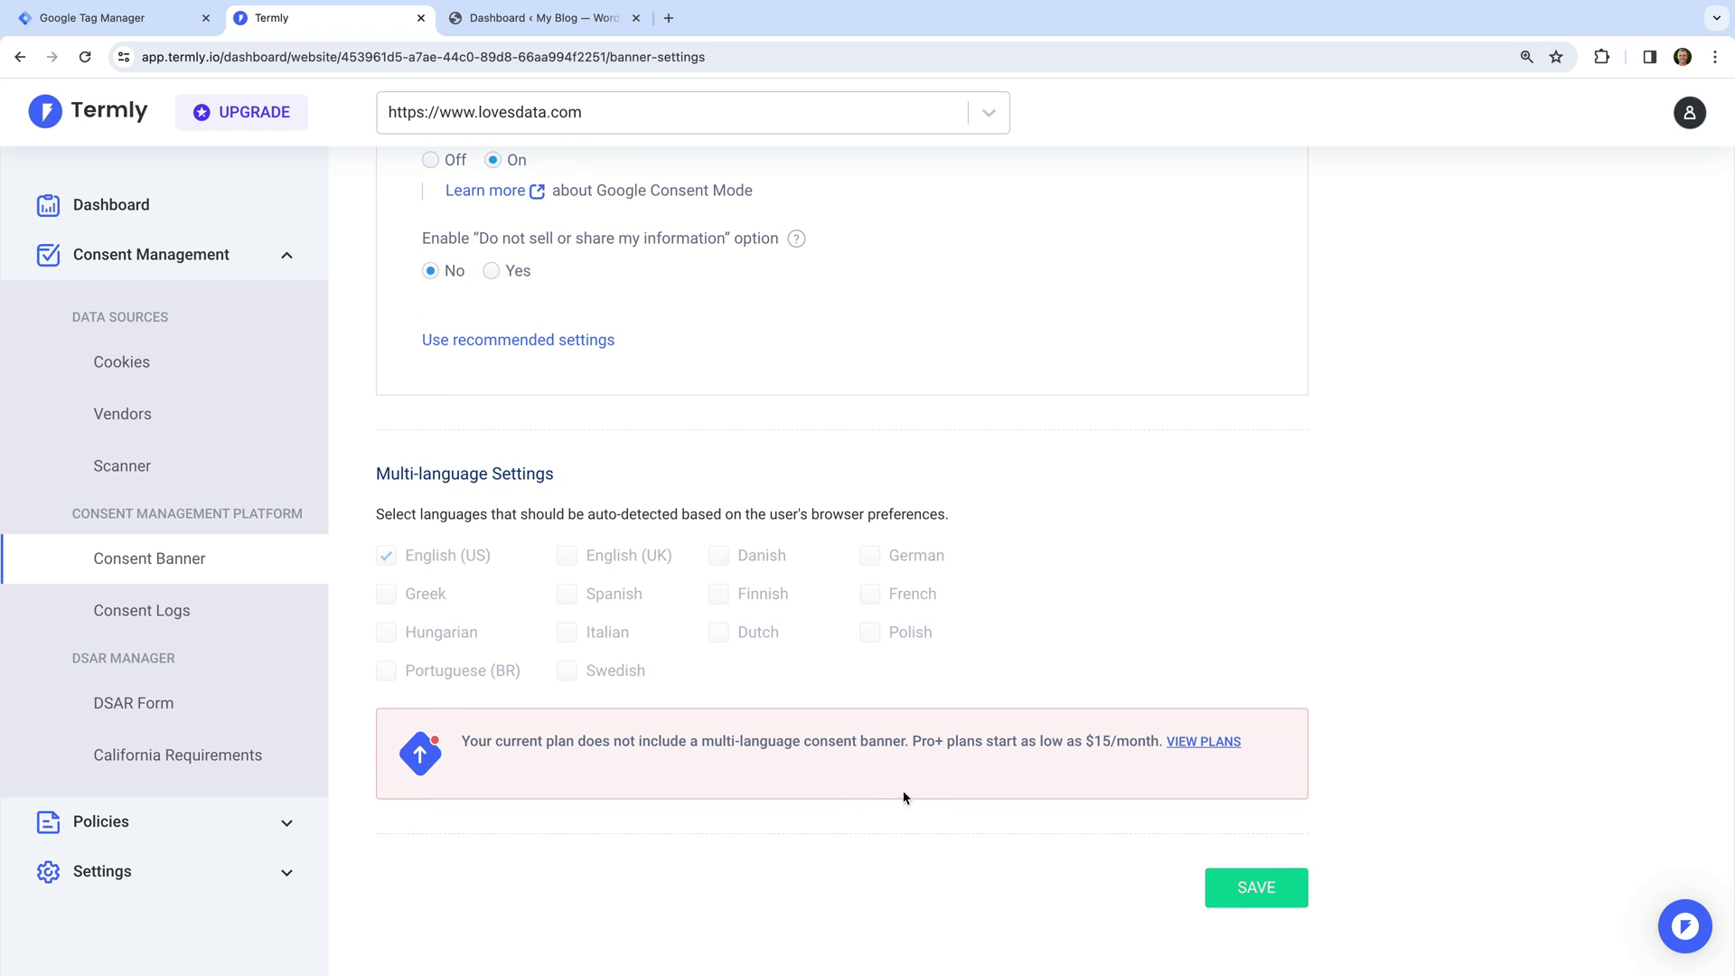
{"action": "left_click", "coordinate": [1239, 892]}
- Bring up the Consent Management Platform Installation dialog for the banner
{"action": "scroll", "coordinate": [1238, 895], "scroll_direction": "up", "scroll_amount": 15}
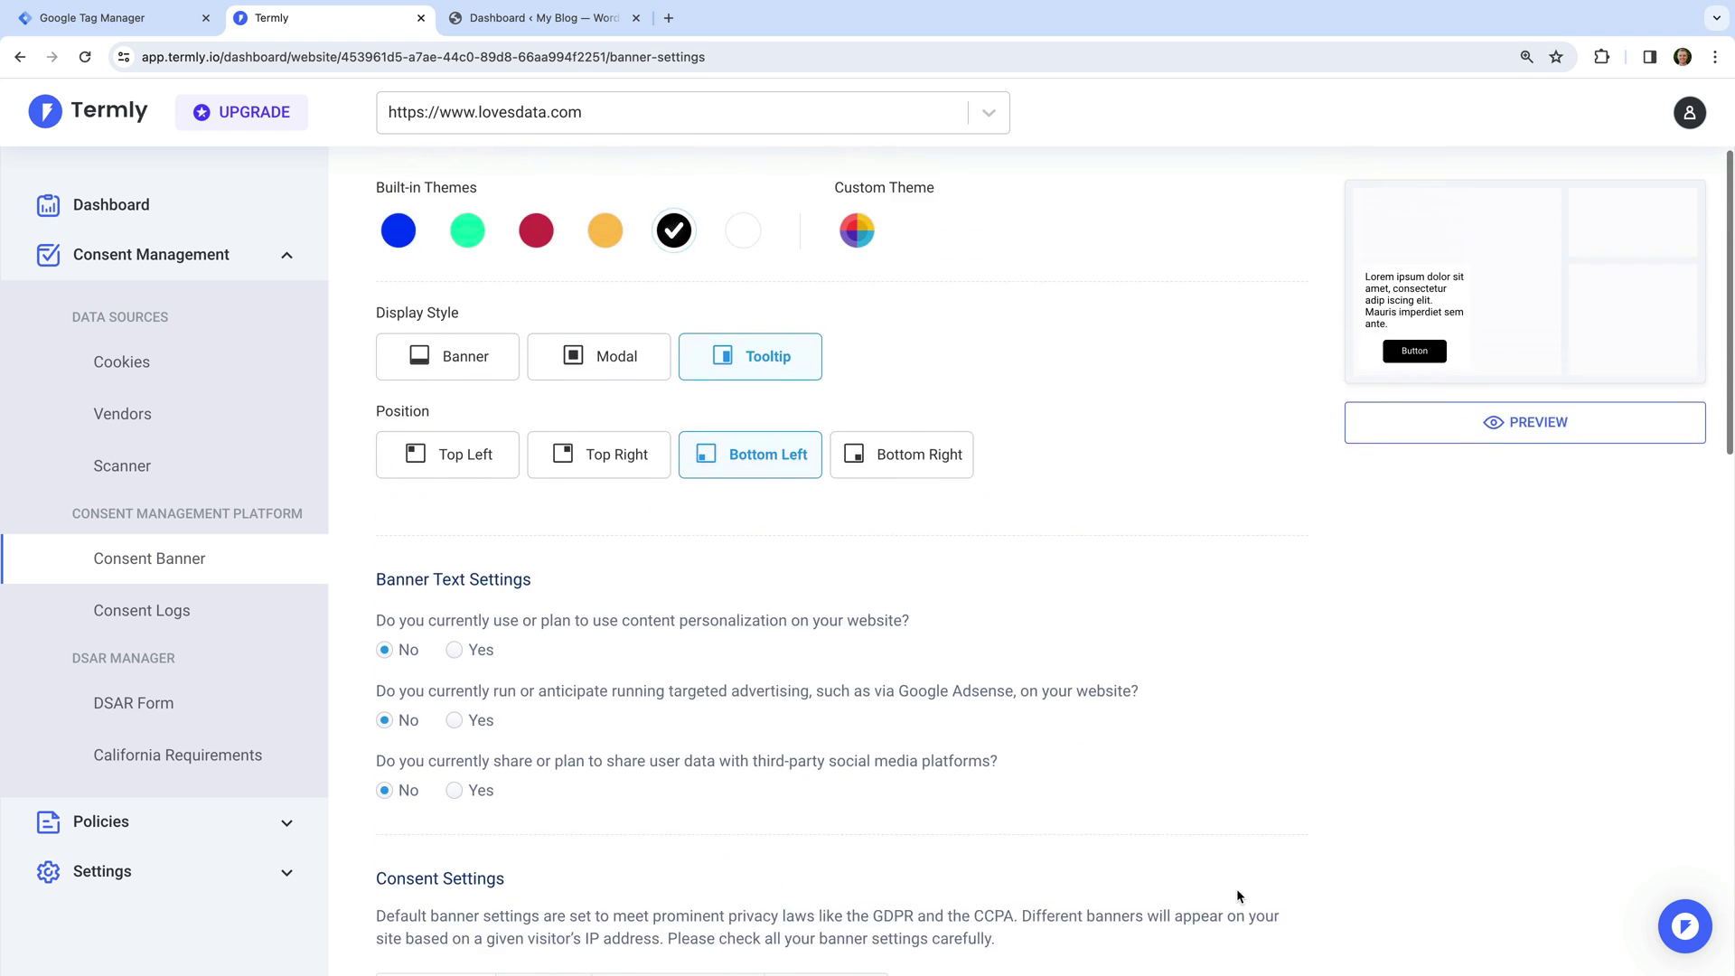
{"action": "scroll", "coordinate": [1236, 887], "scroll_direction": "up", "scroll_amount": 2}
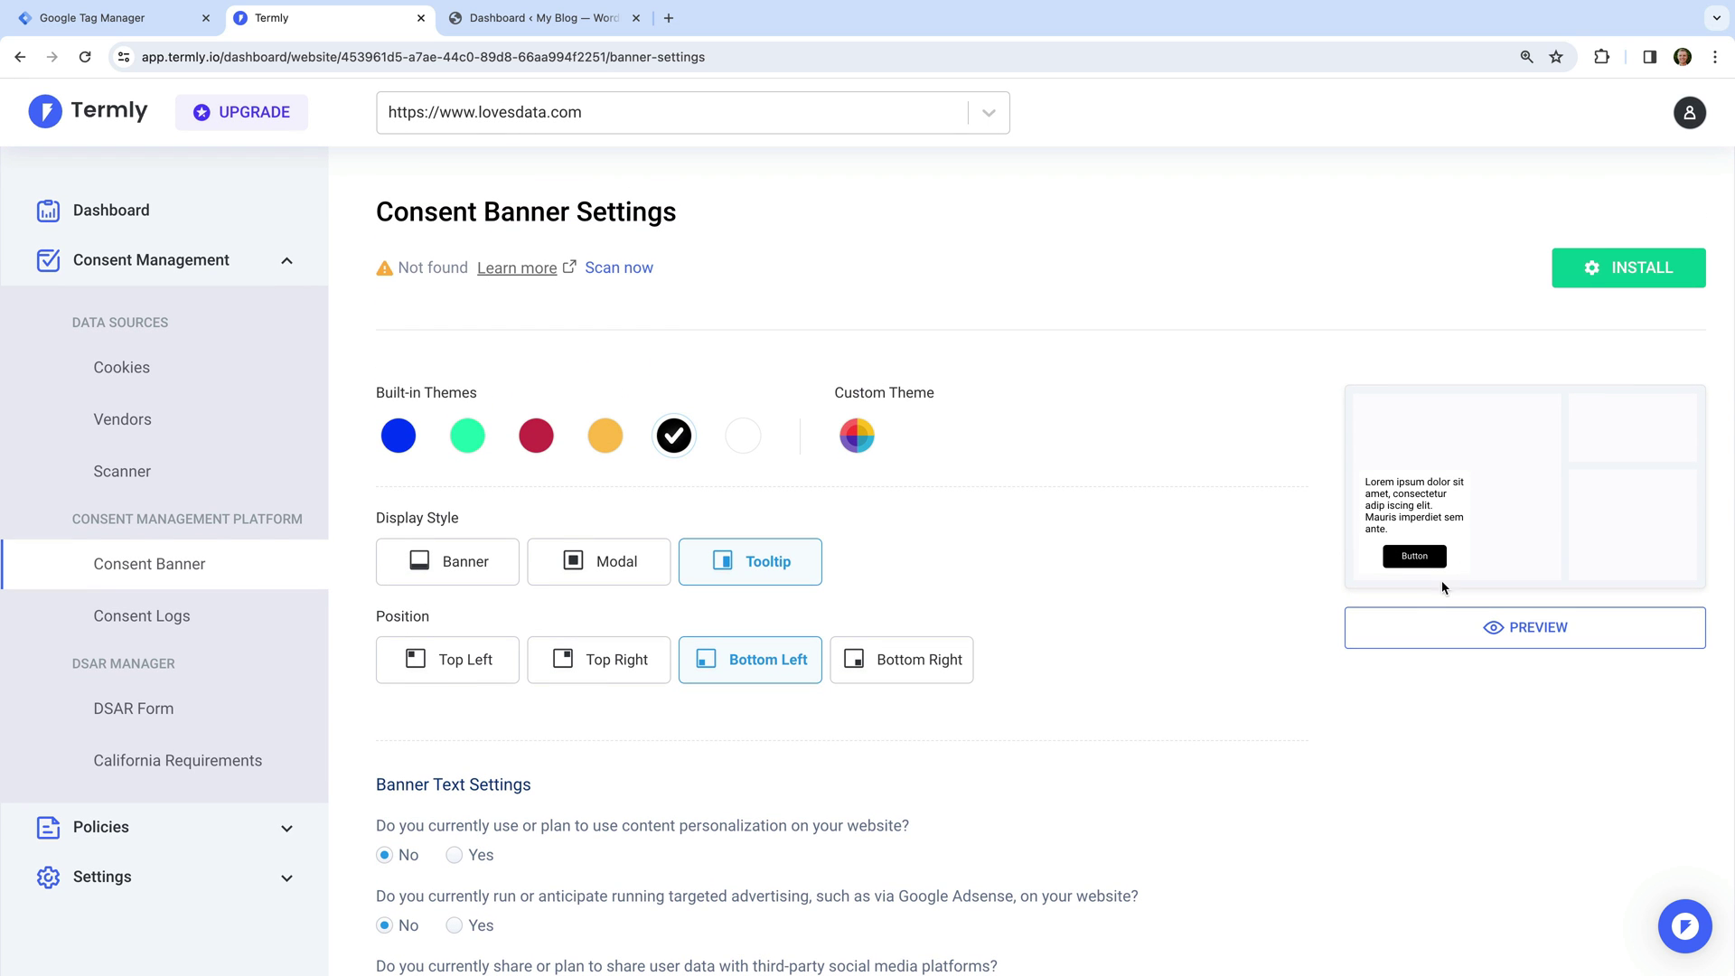
{"action": "left_click", "coordinate": [1659, 285]}
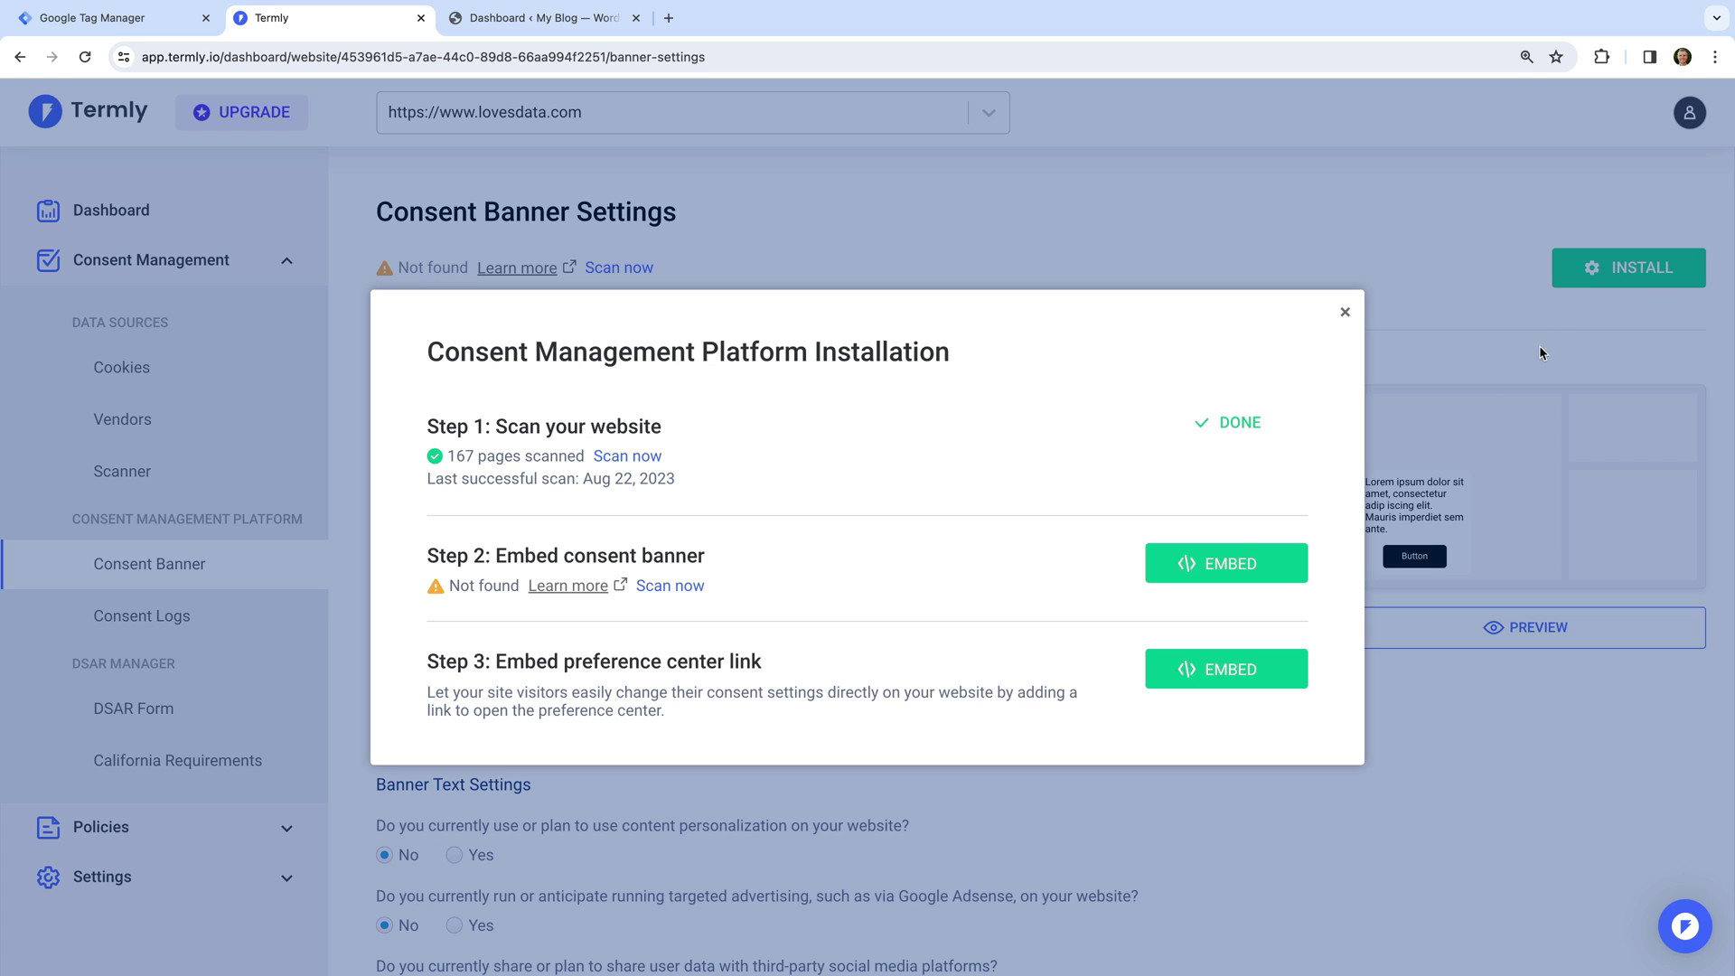
- Choose WordPress as the embed platform and copy the site's API key
{"action": "left_click", "coordinate": [1169, 576]}
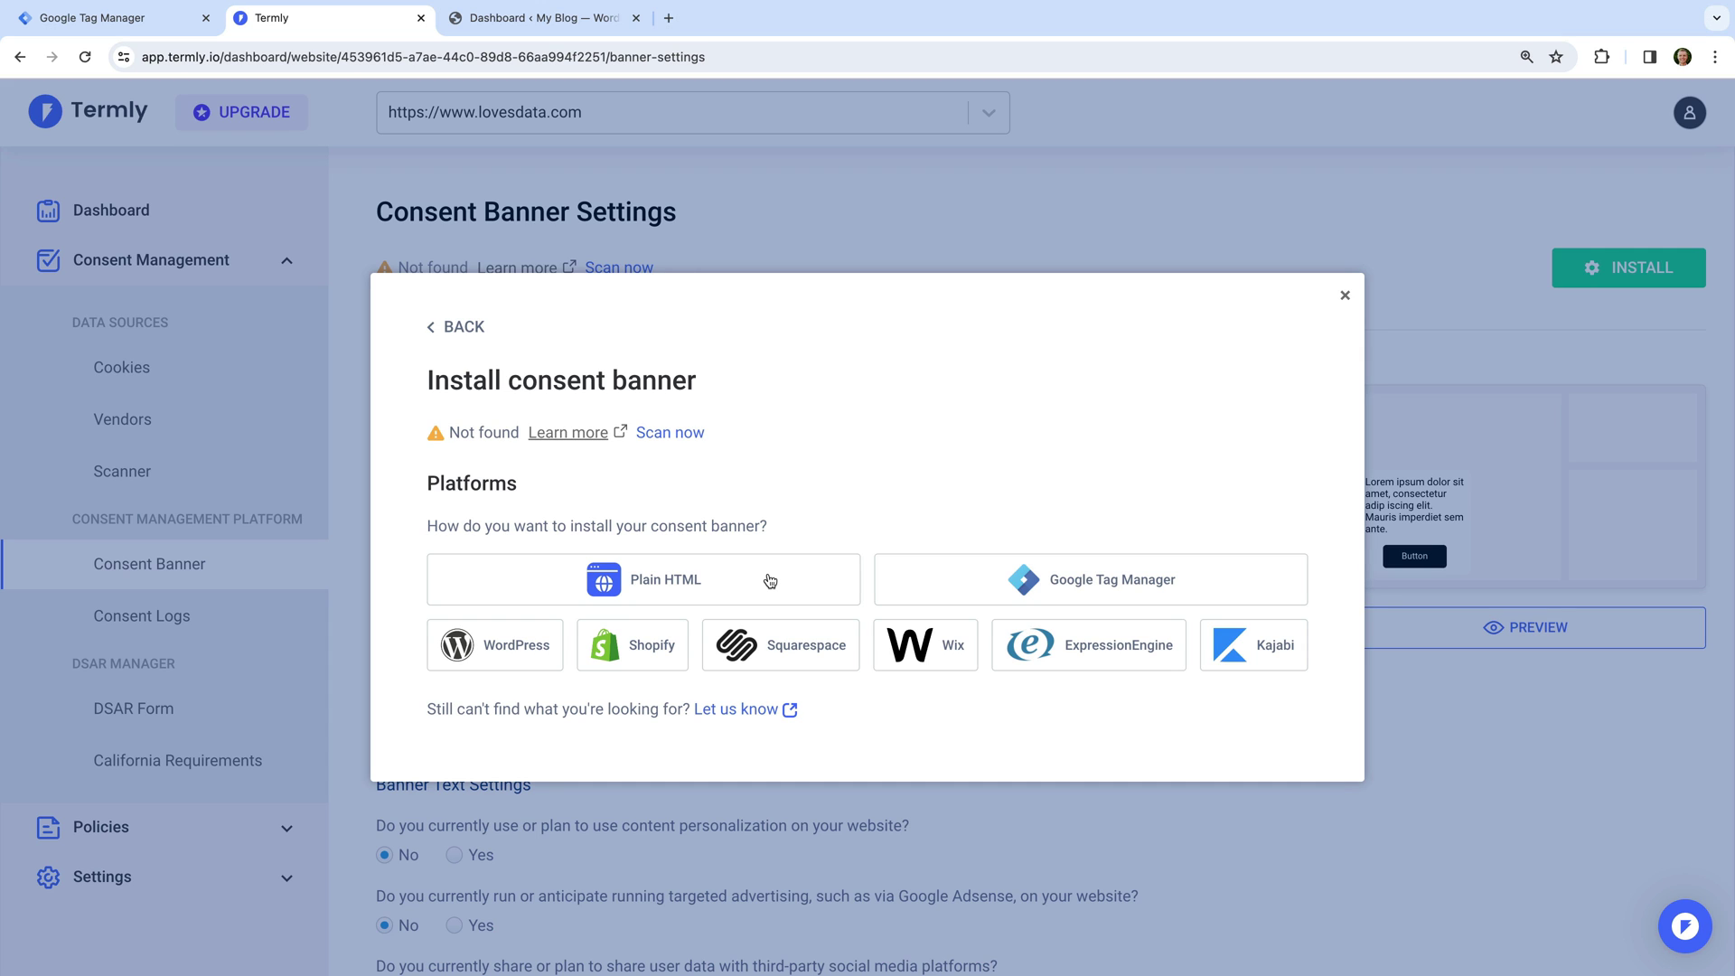
{"action": "left_click", "coordinate": [519, 668]}
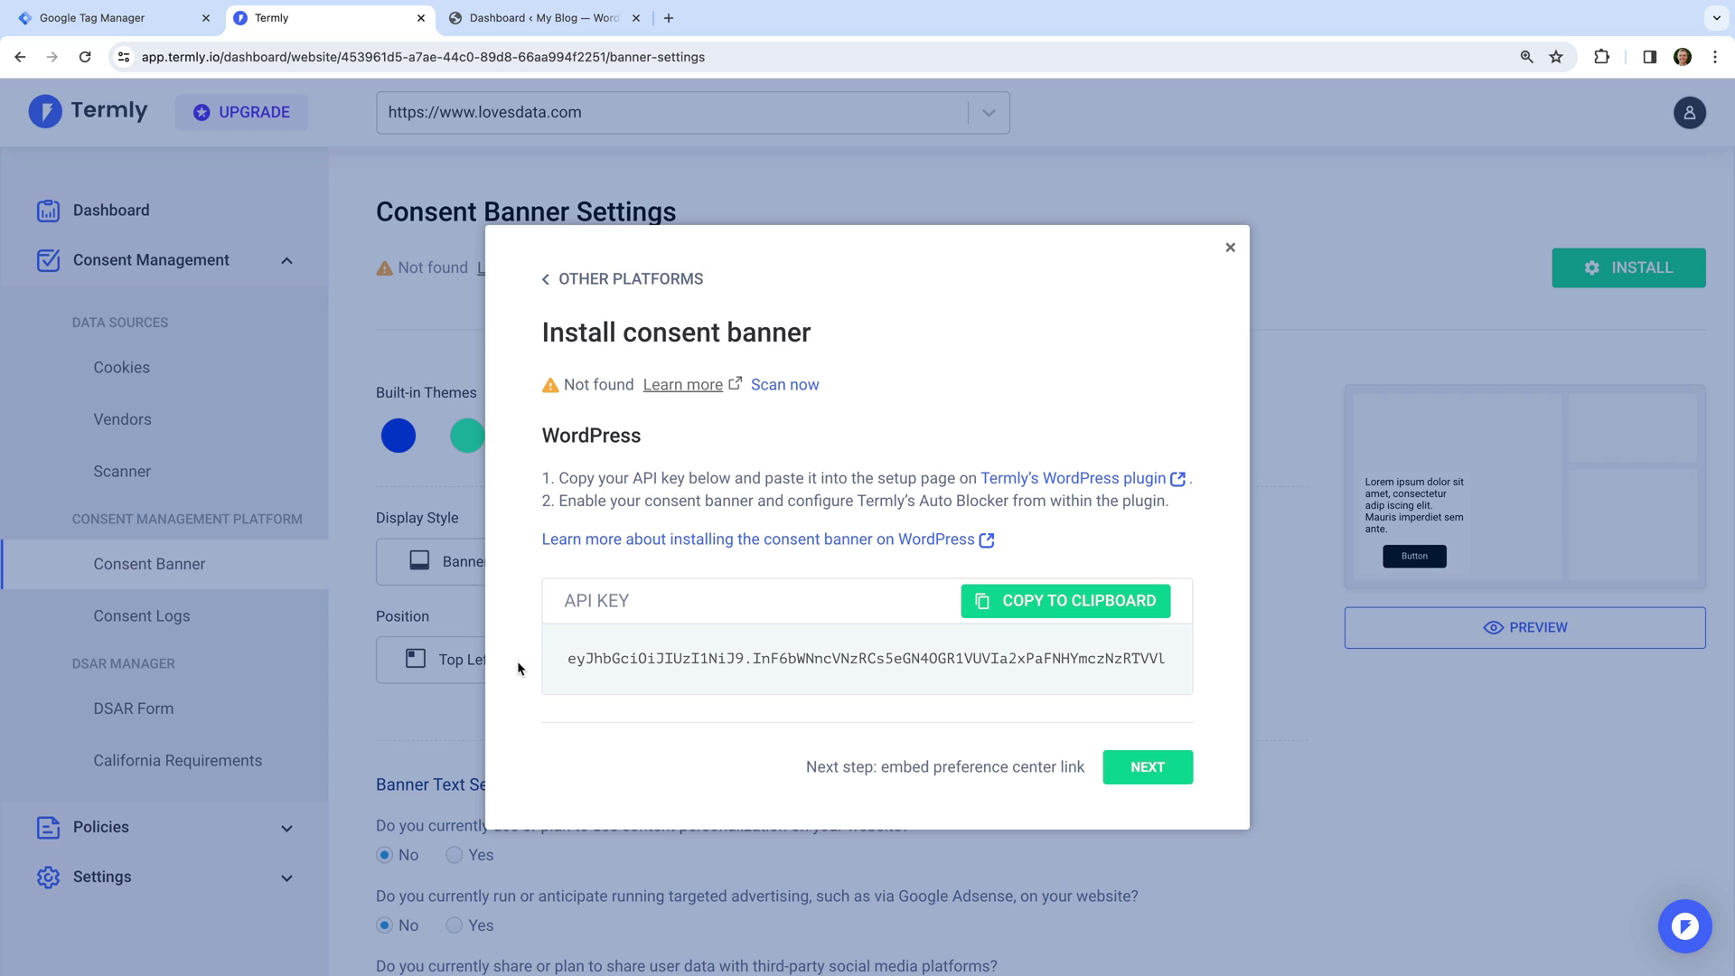
{"action": "left_click", "coordinate": [1003, 607]}
{"action": "left_click", "coordinate": [576, 20]}
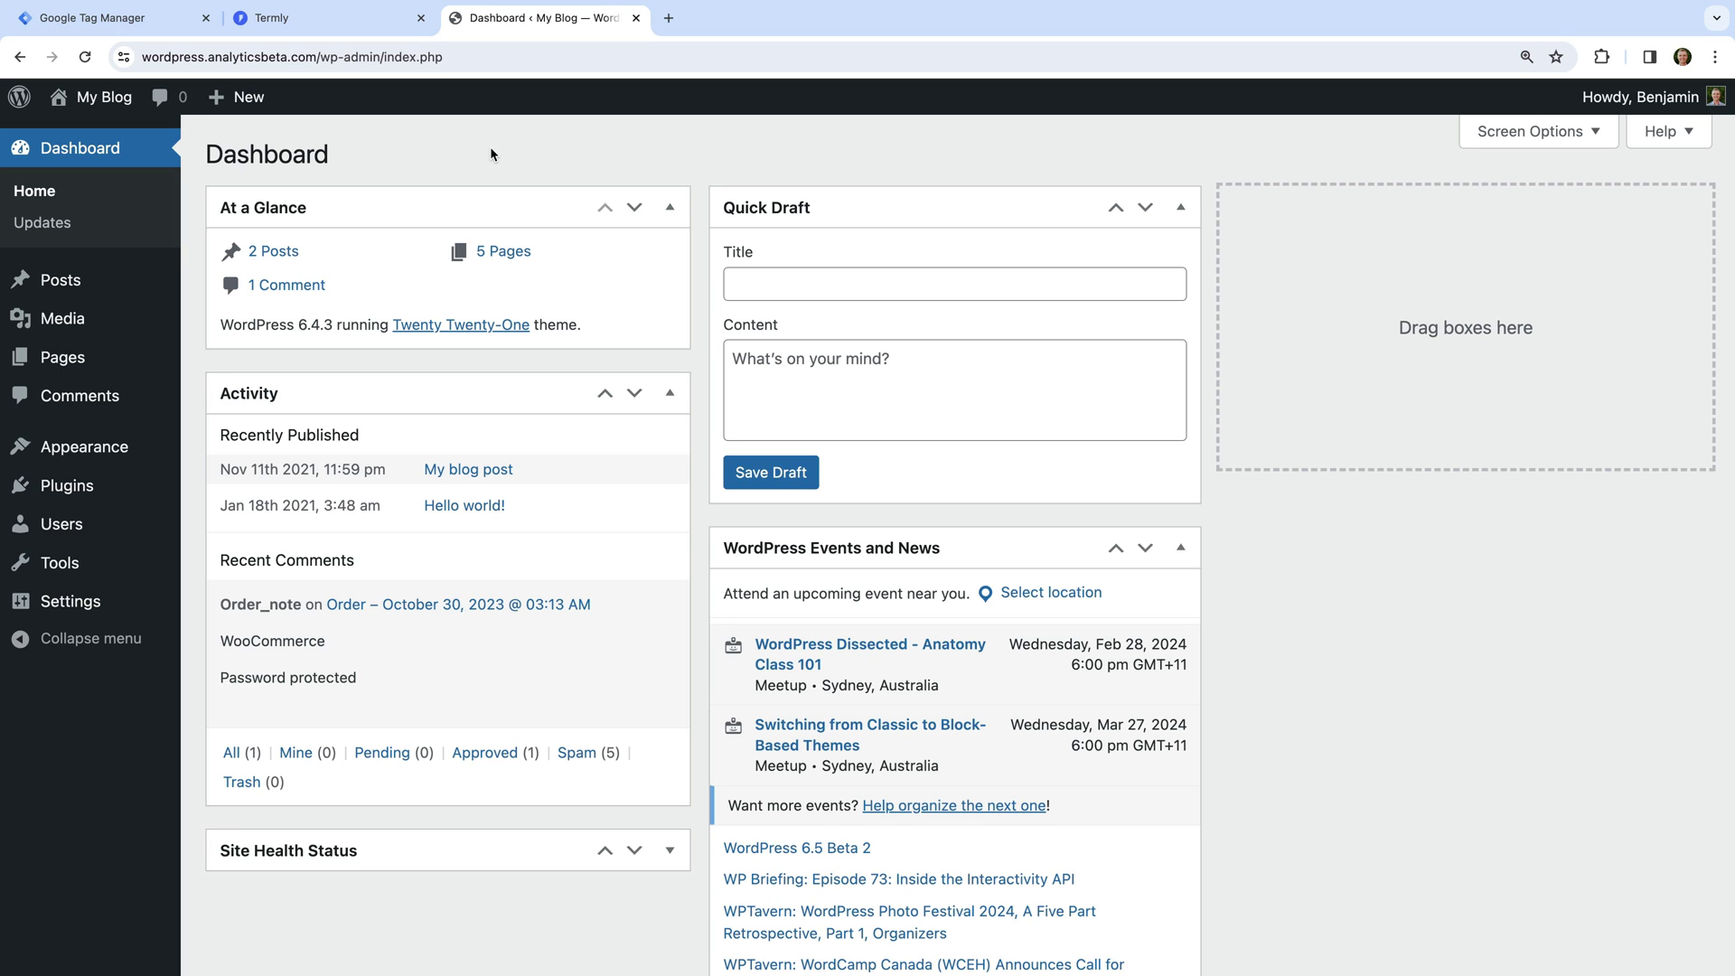
- Search plugins for 'Termly', then install and activate GDPR/CCPA Cookie Consent Banner
{"action": "mouse_move", "coordinate": [133, 495]}
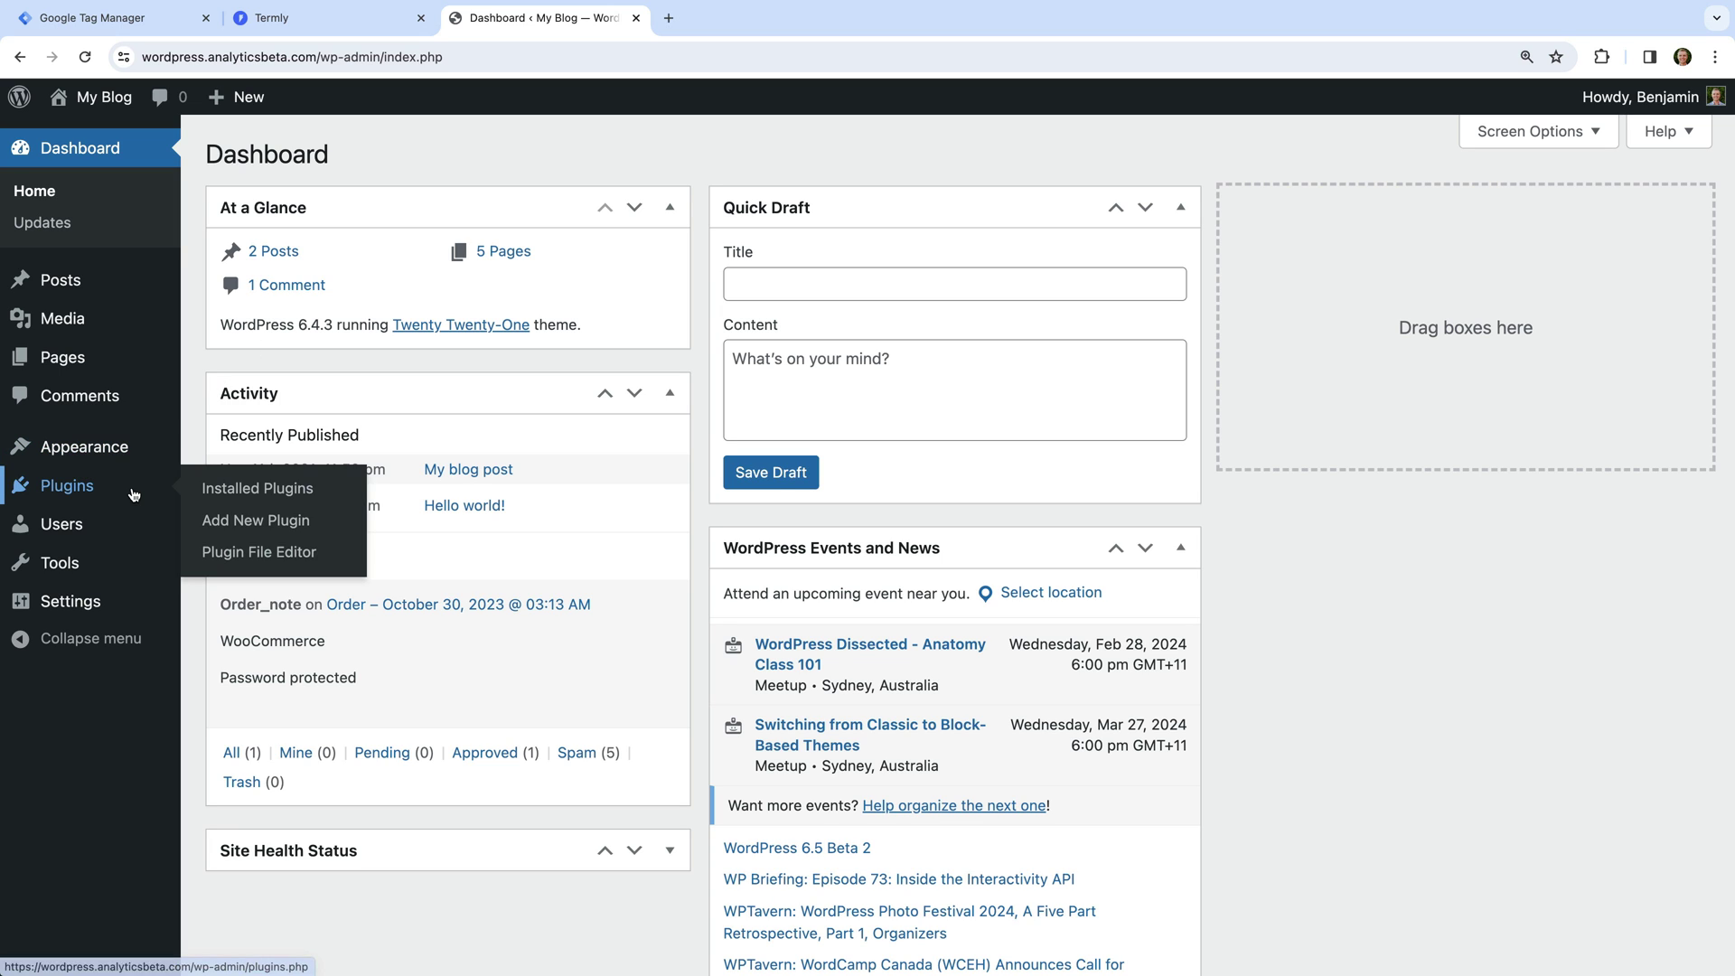
{"action": "left_click", "coordinate": [241, 522]}
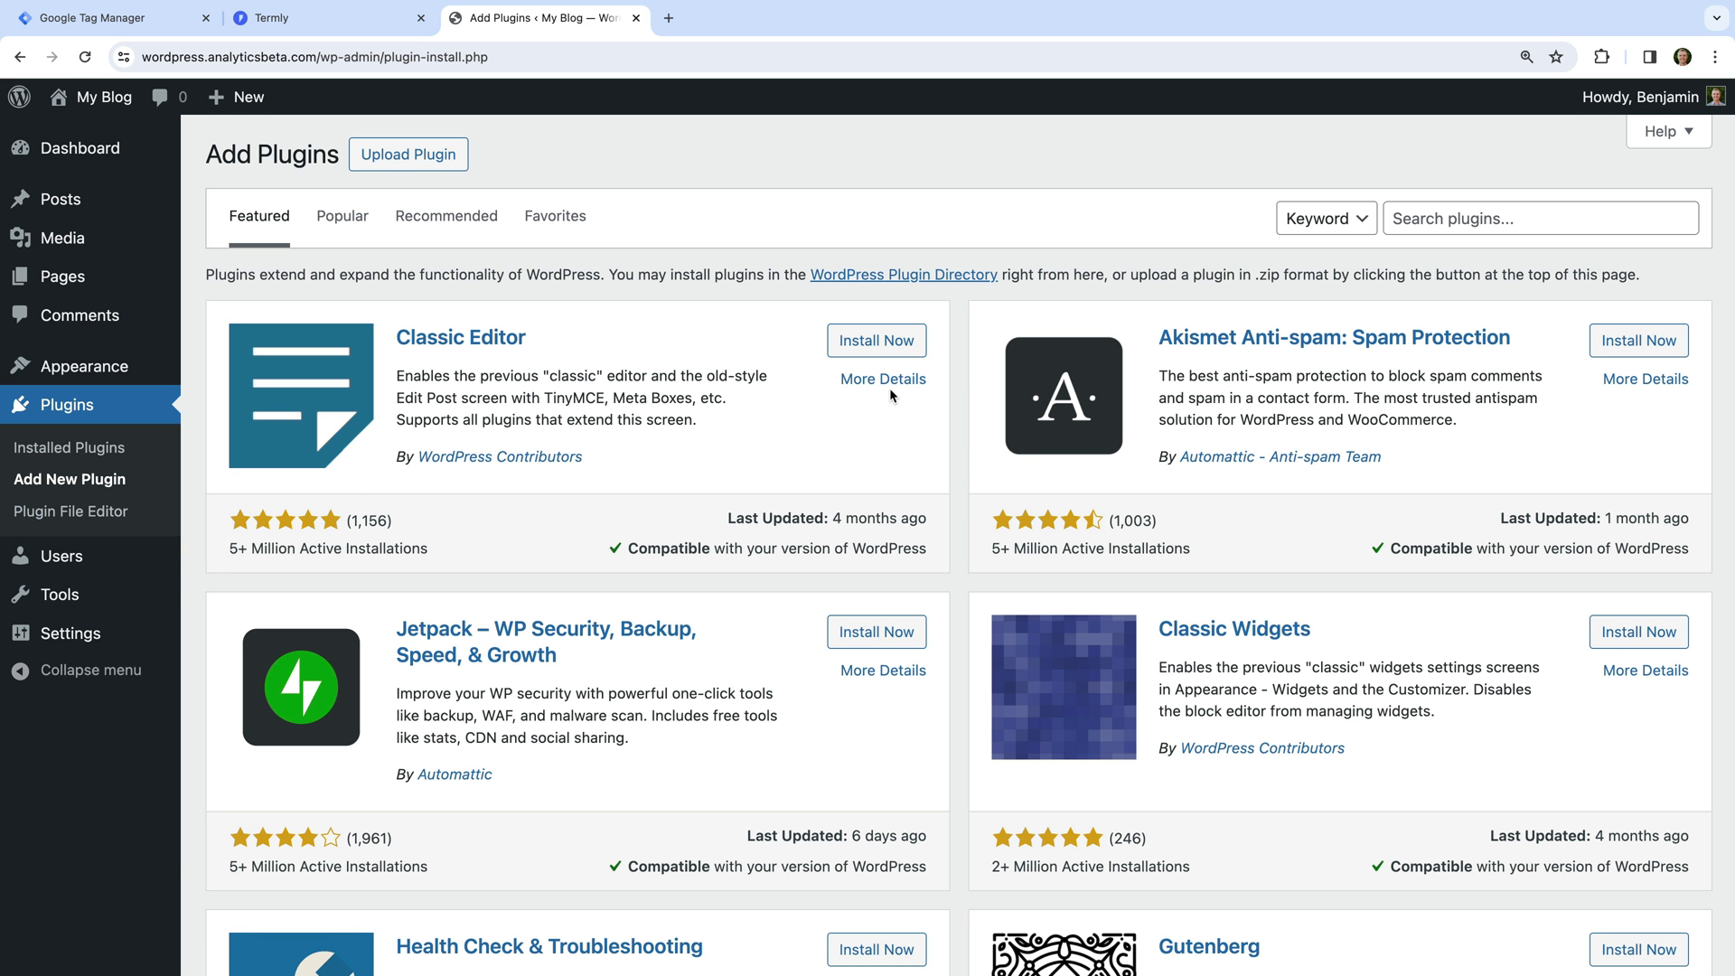
{"action": "left_click", "coordinate": [1439, 224]}
{"action": "type", "text": "Termly"}
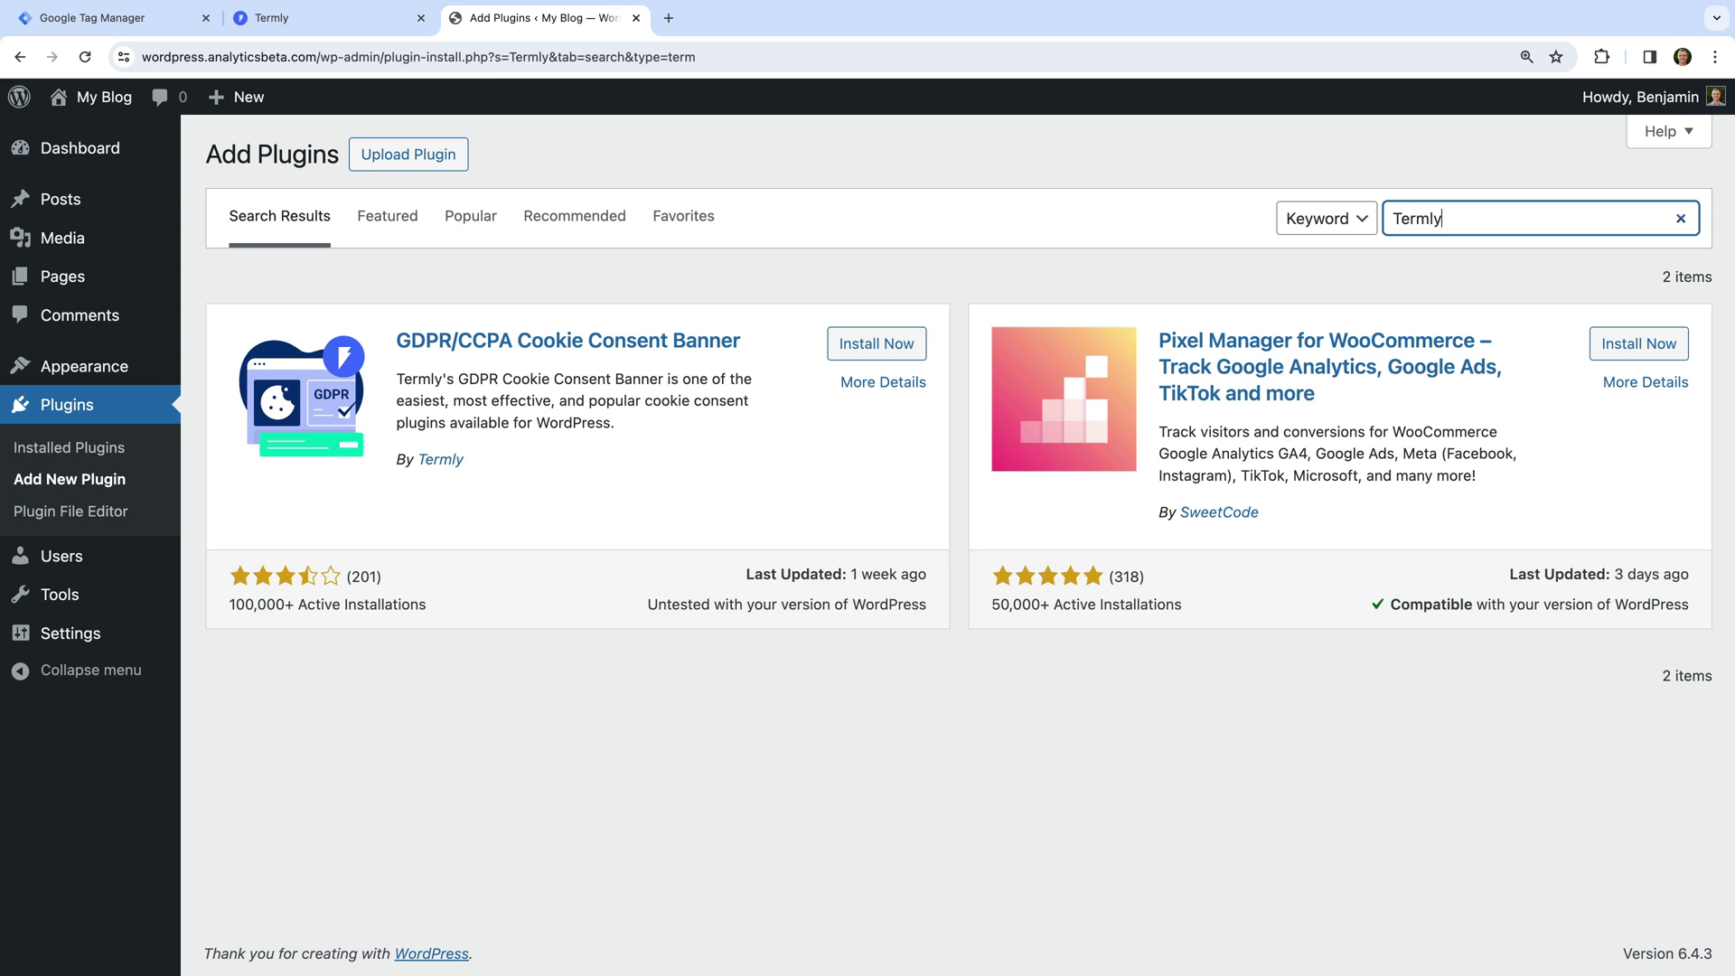
{"action": "left_click", "coordinate": [870, 351]}
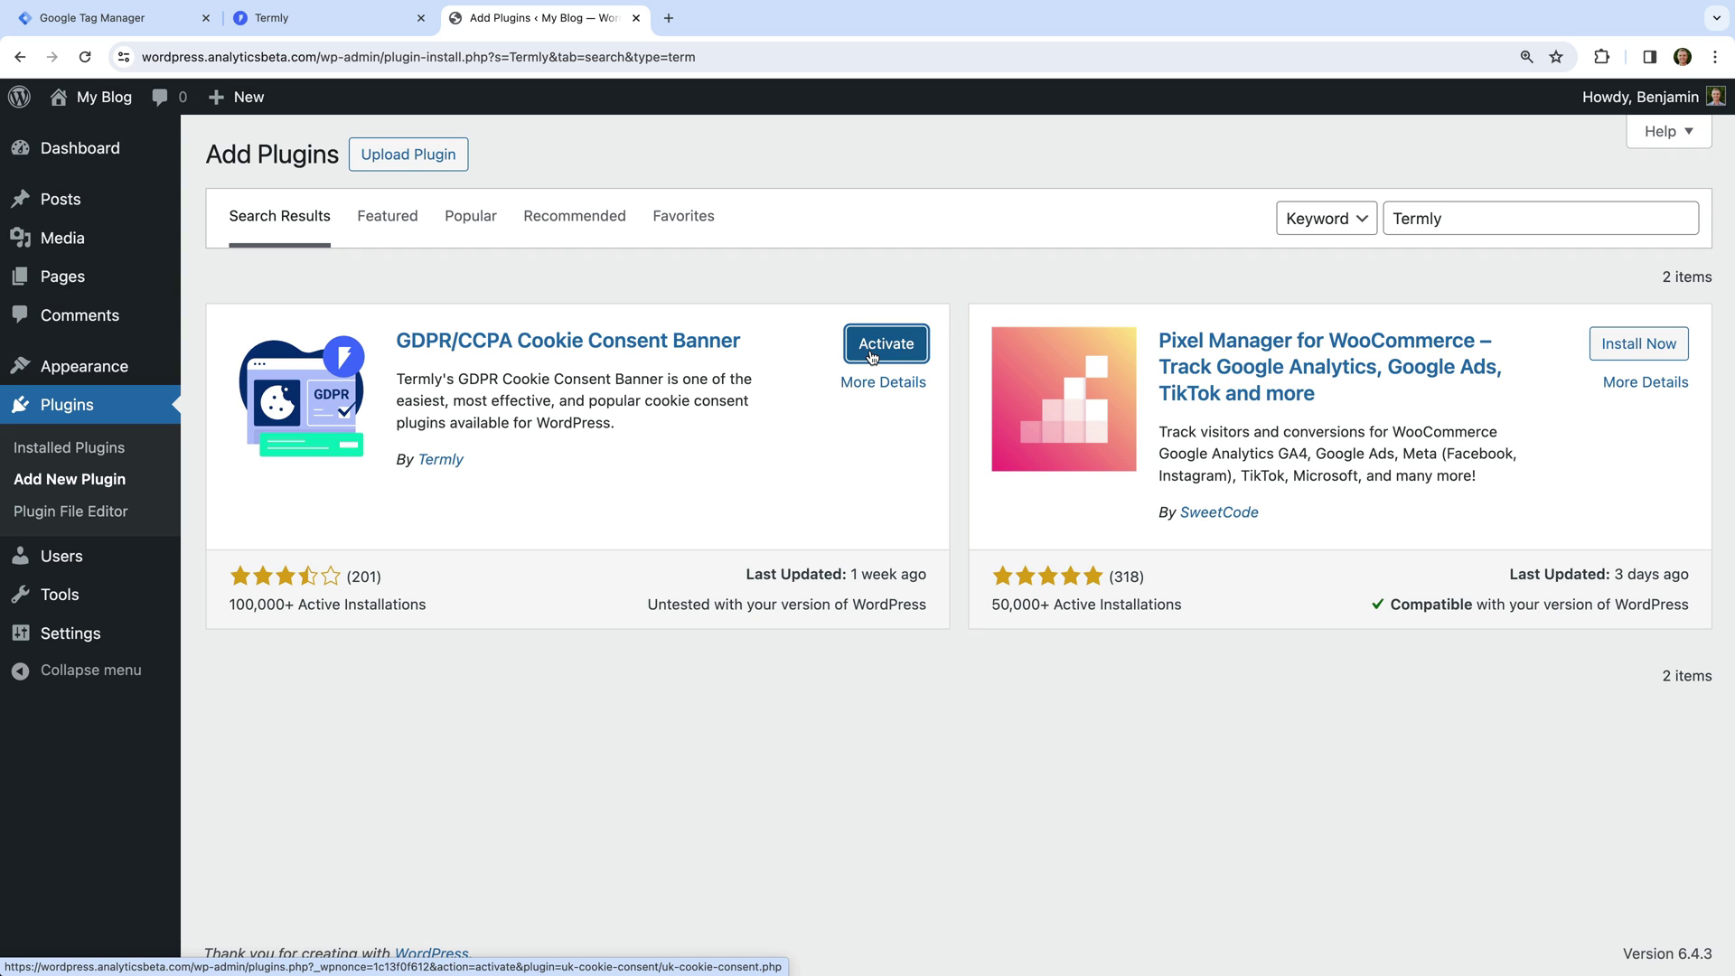
{"action": "left_click", "coordinate": [900, 356]}
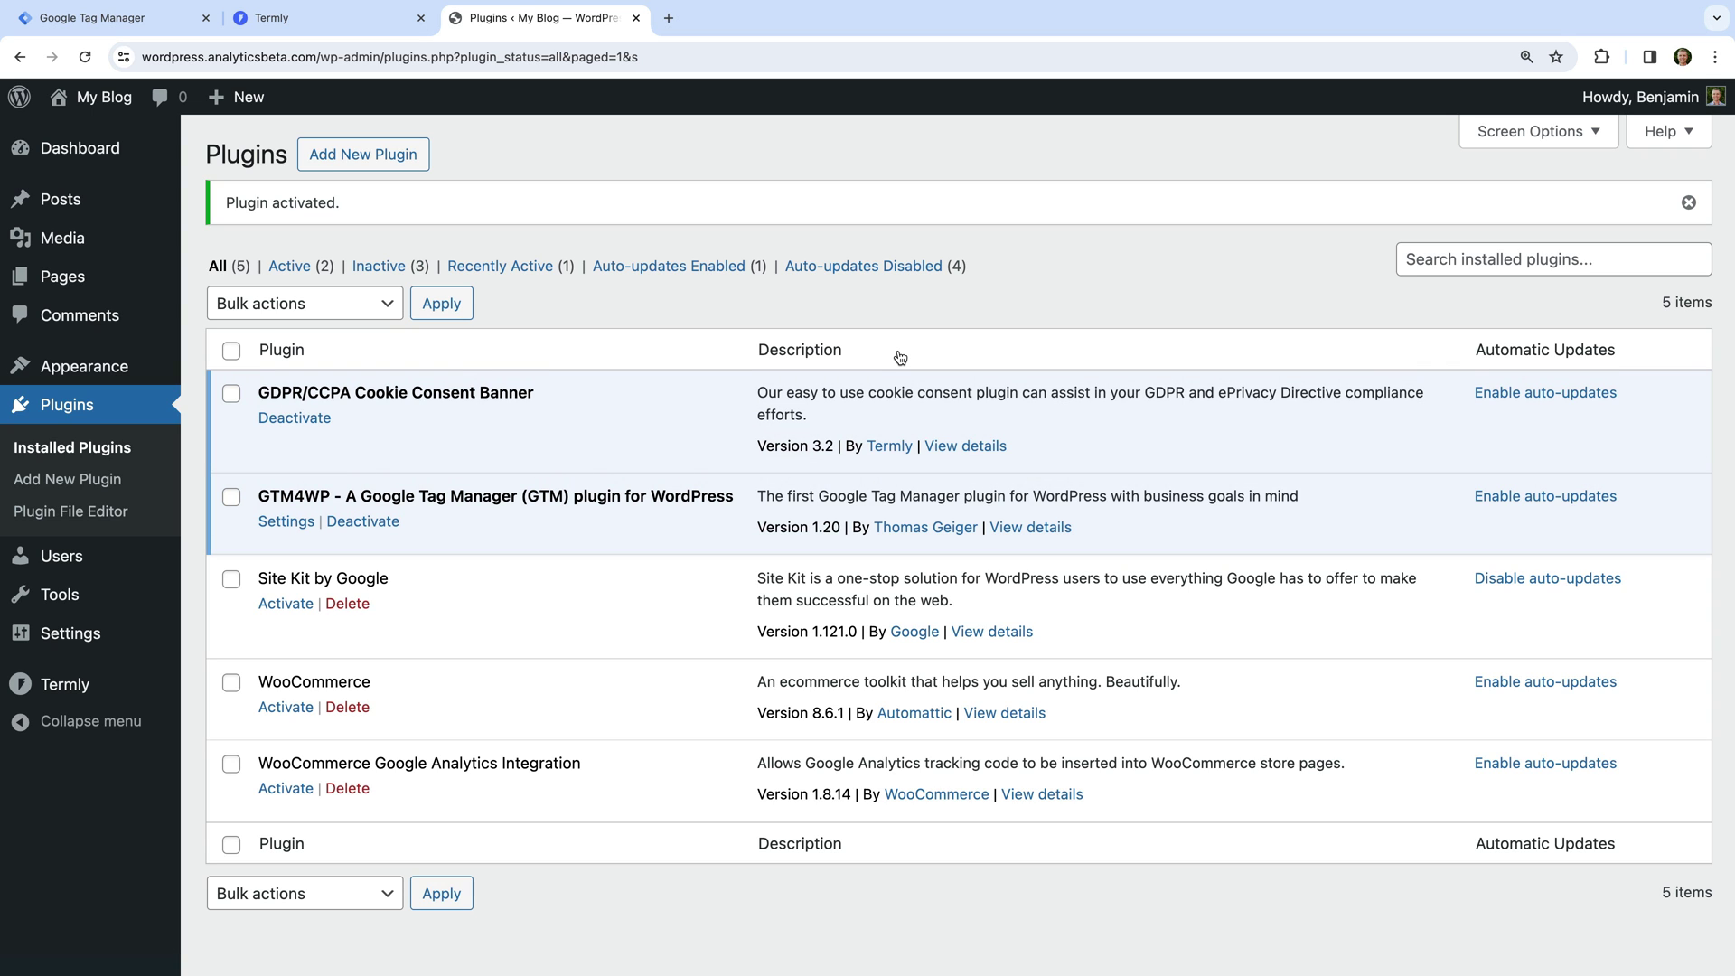
- Paste and save the Termly API key in the plugin, then view Banner Settings
{"action": "left_click", "coordinate": [125, 692]}
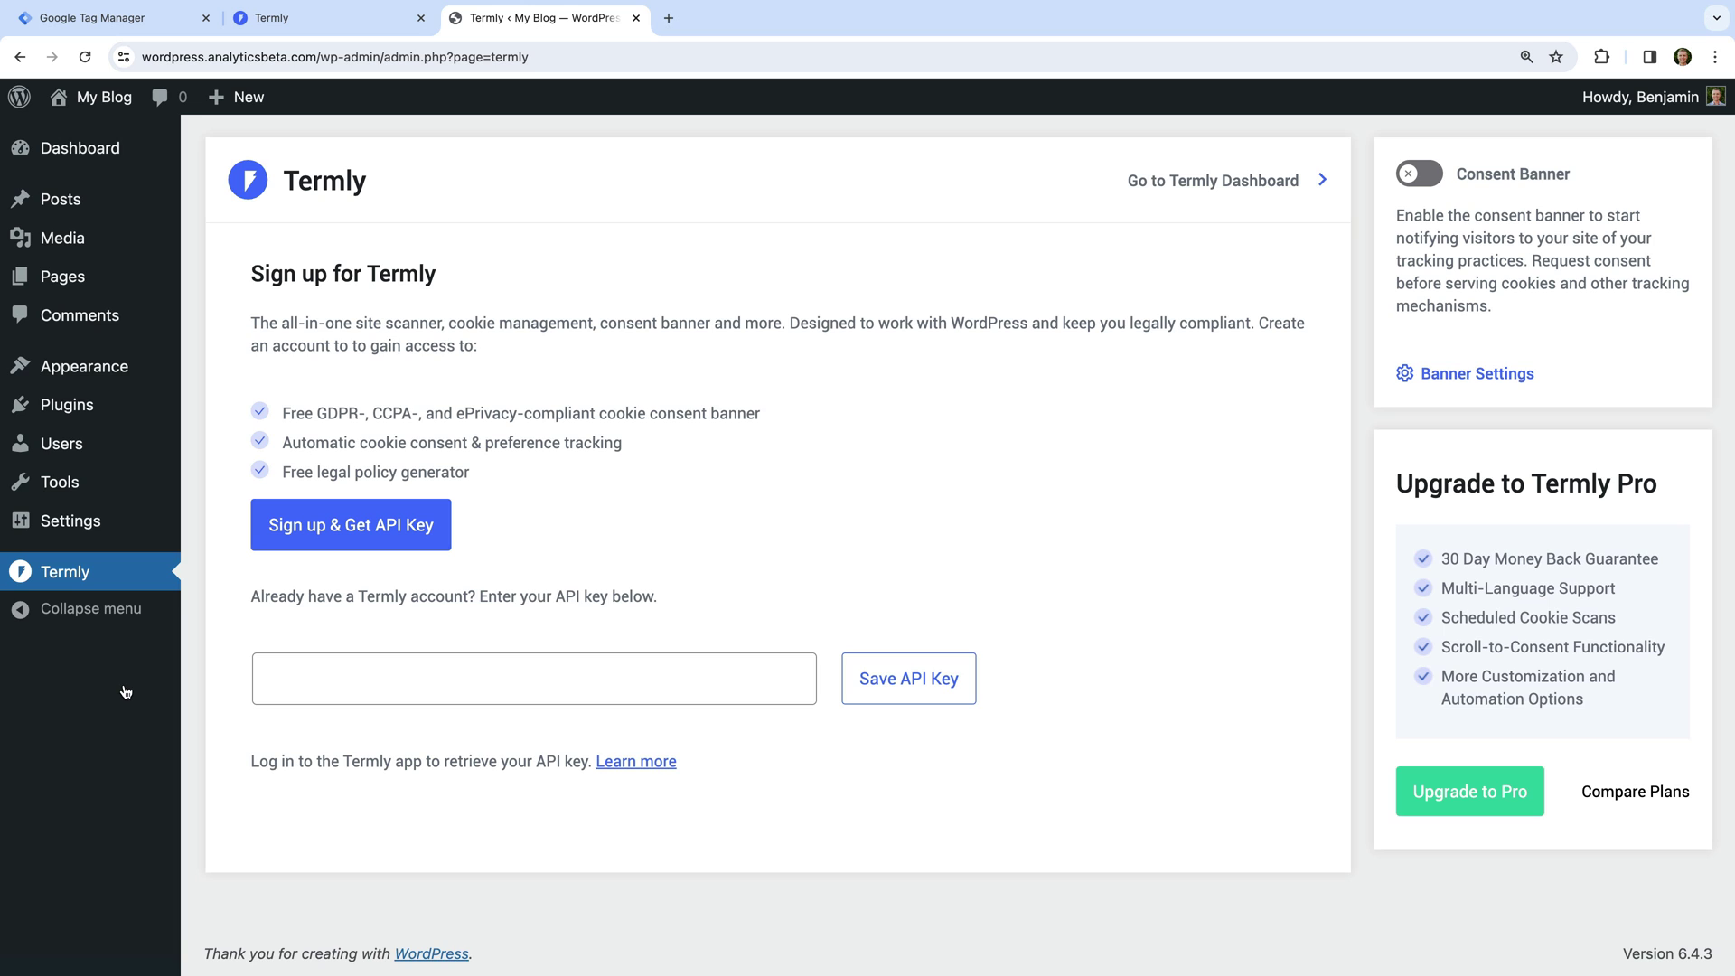
{"action": "left_click", "coordinate": [312, 662]}
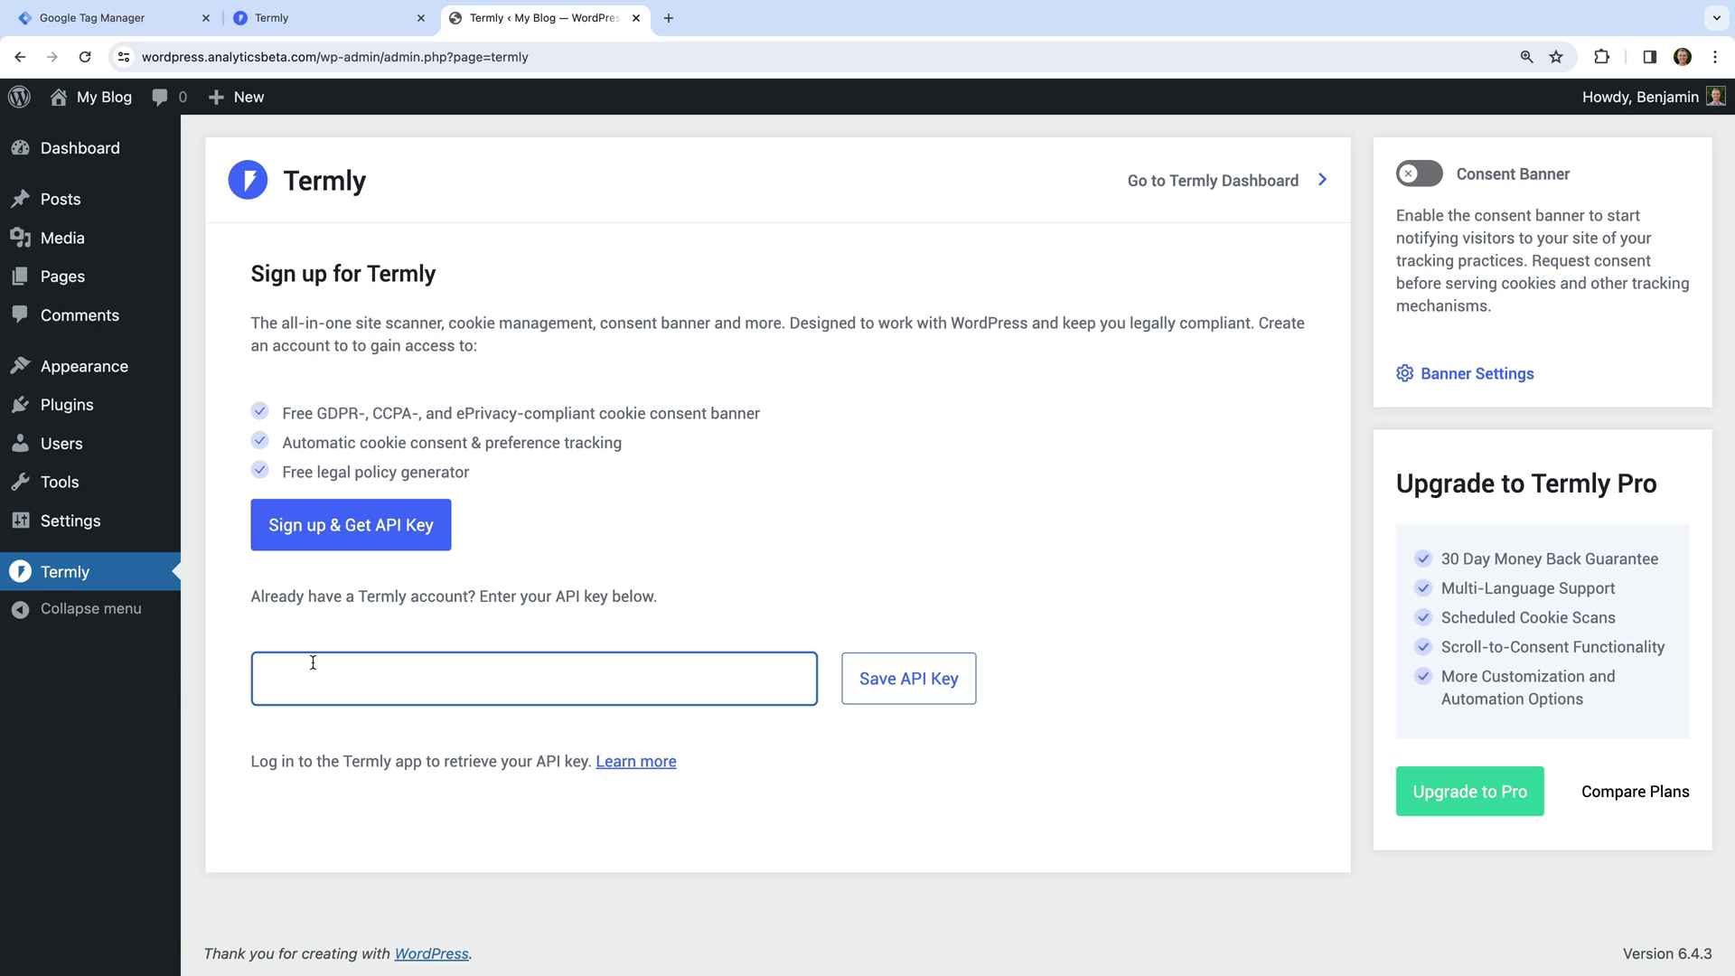
{"action": "key", "text": "super+v"}
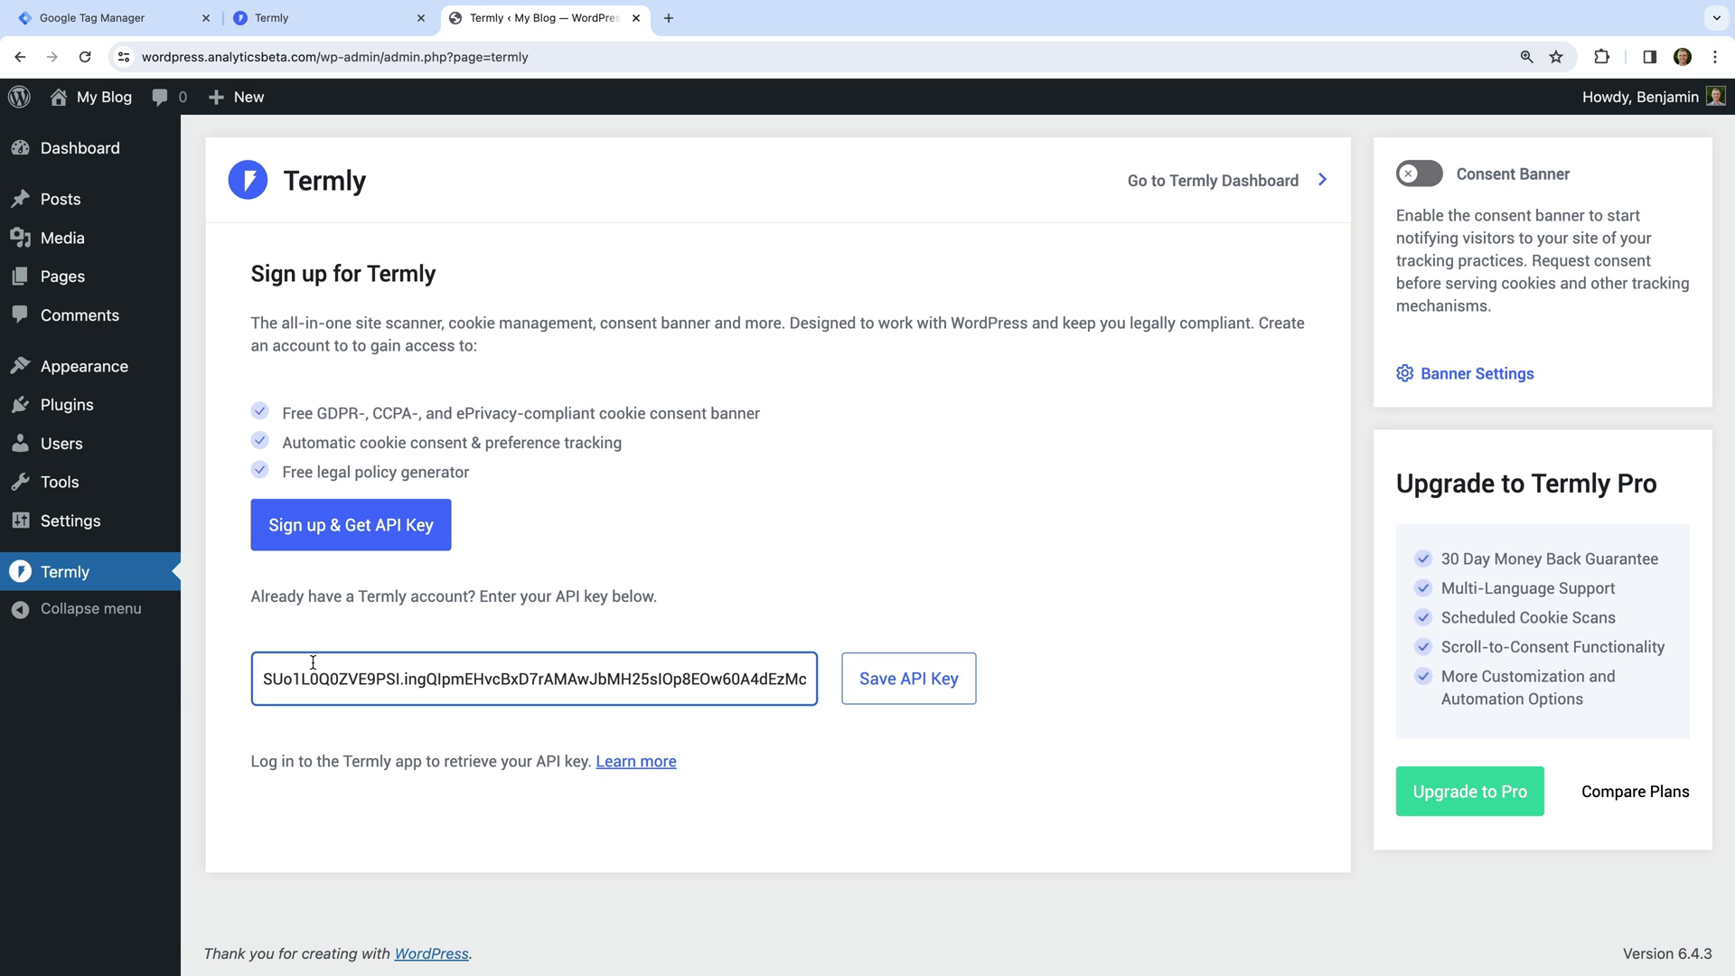
{"action": "left_click", "coordinate": [911, 684]}
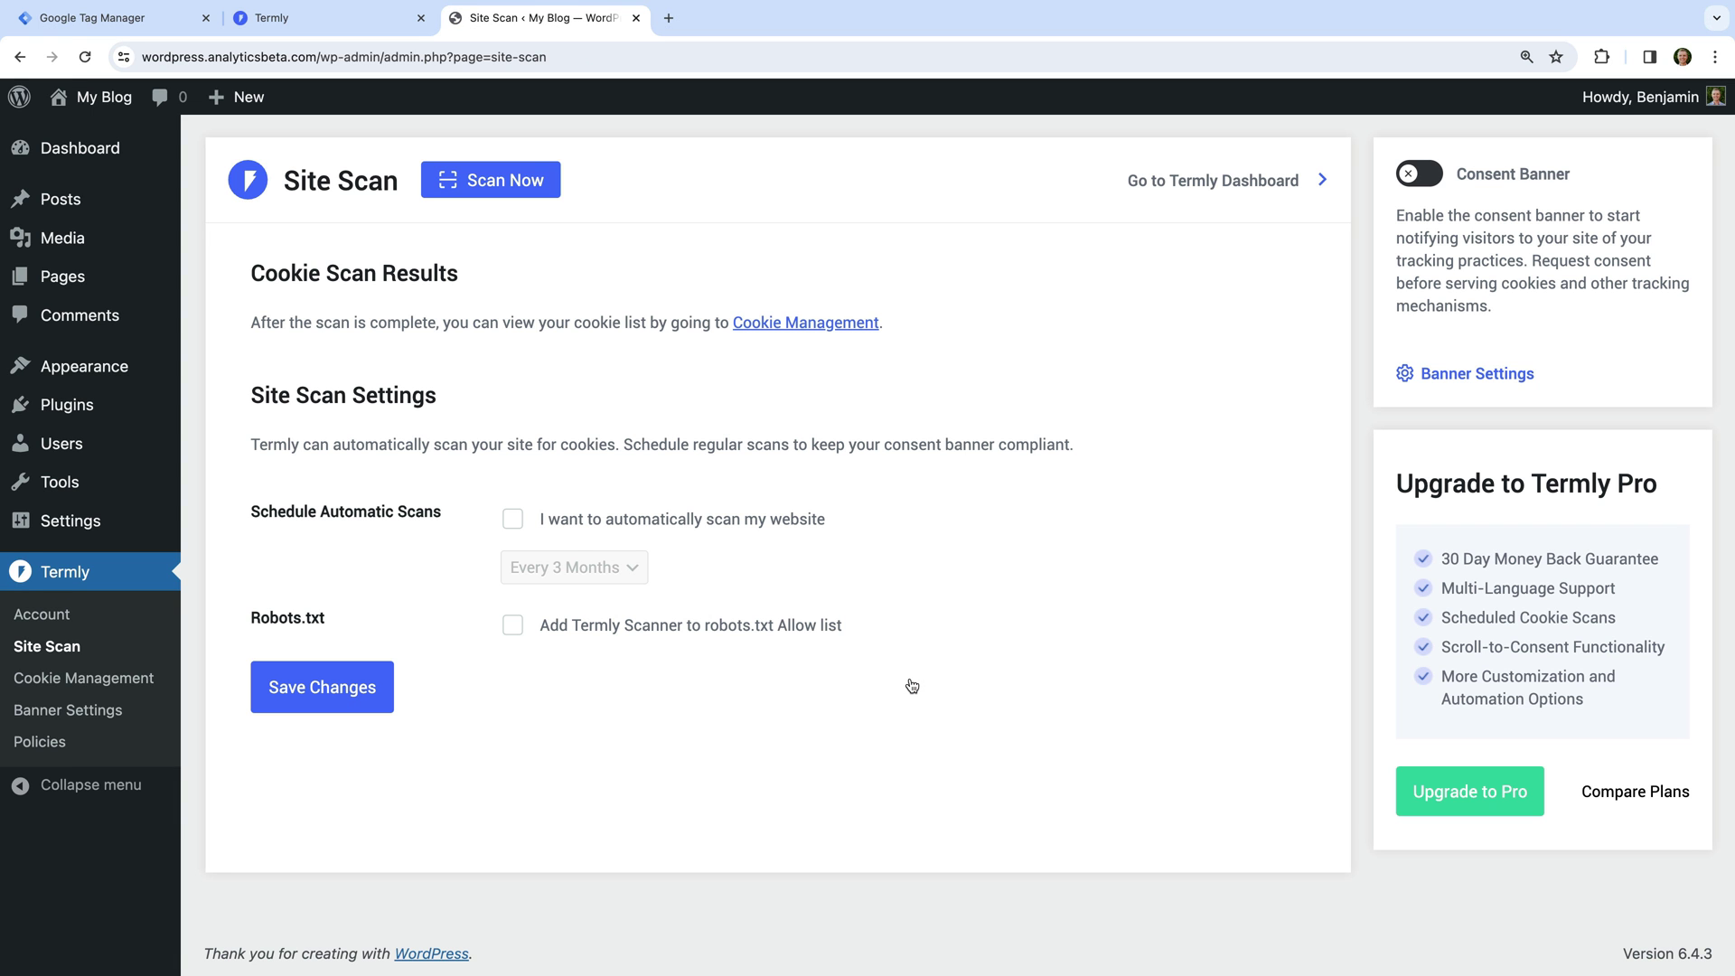
{"action": "left_click", "coordinate": [1488, 376]}
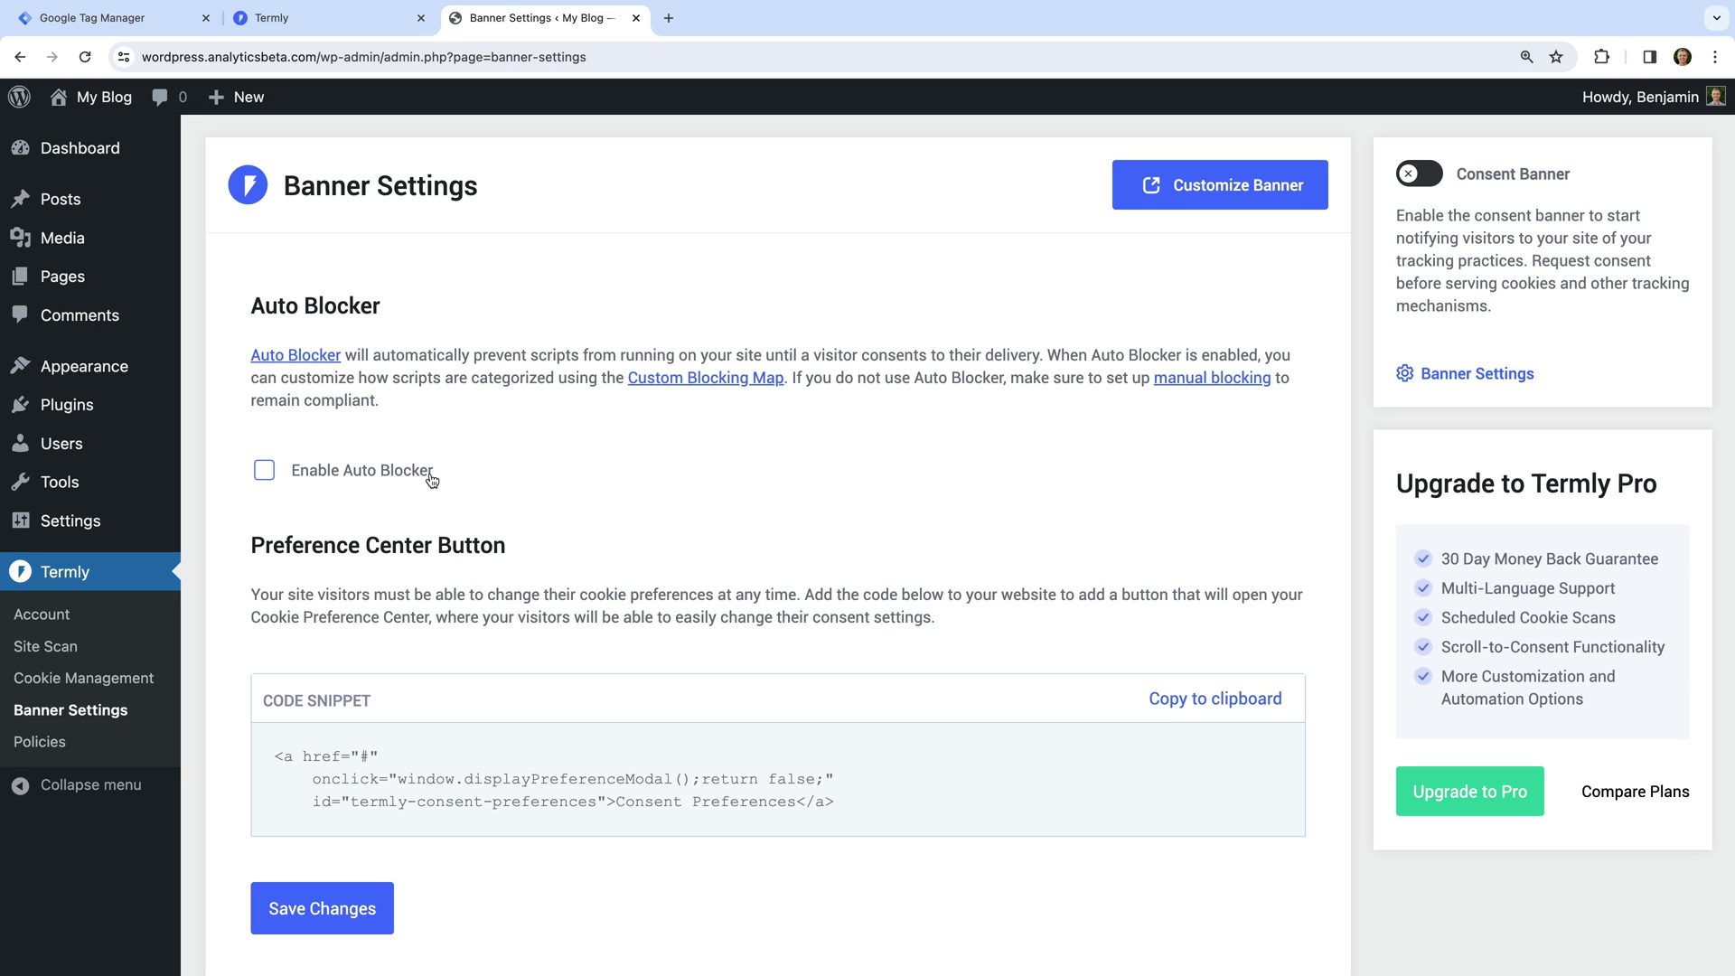
- Switch the Termly Consent Banner toggle on and return to Google Tag Manager
{"action": "left_click", "coordinate": [1411, 181]}
{"action": "left_click", "coordinate": [175, 19]}
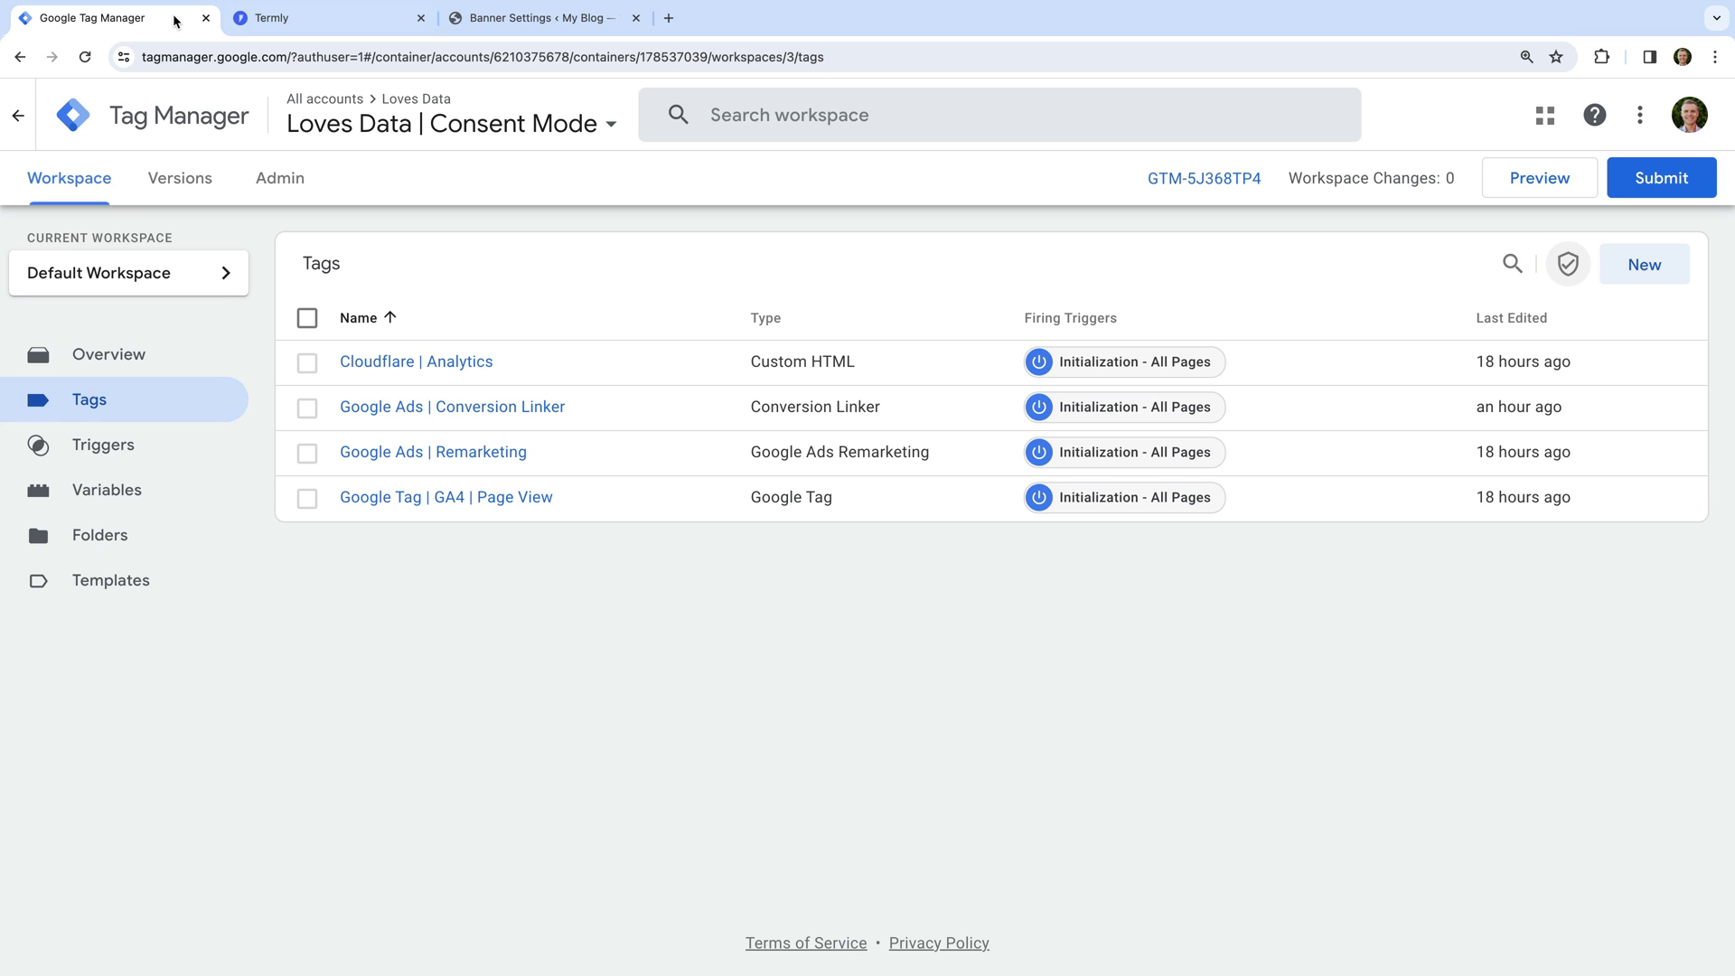
- Choose Termly-Template.json in Admin > Import Container and import into an Existing workspace
{"action": "left_click", "coordinate": [279, 188]}
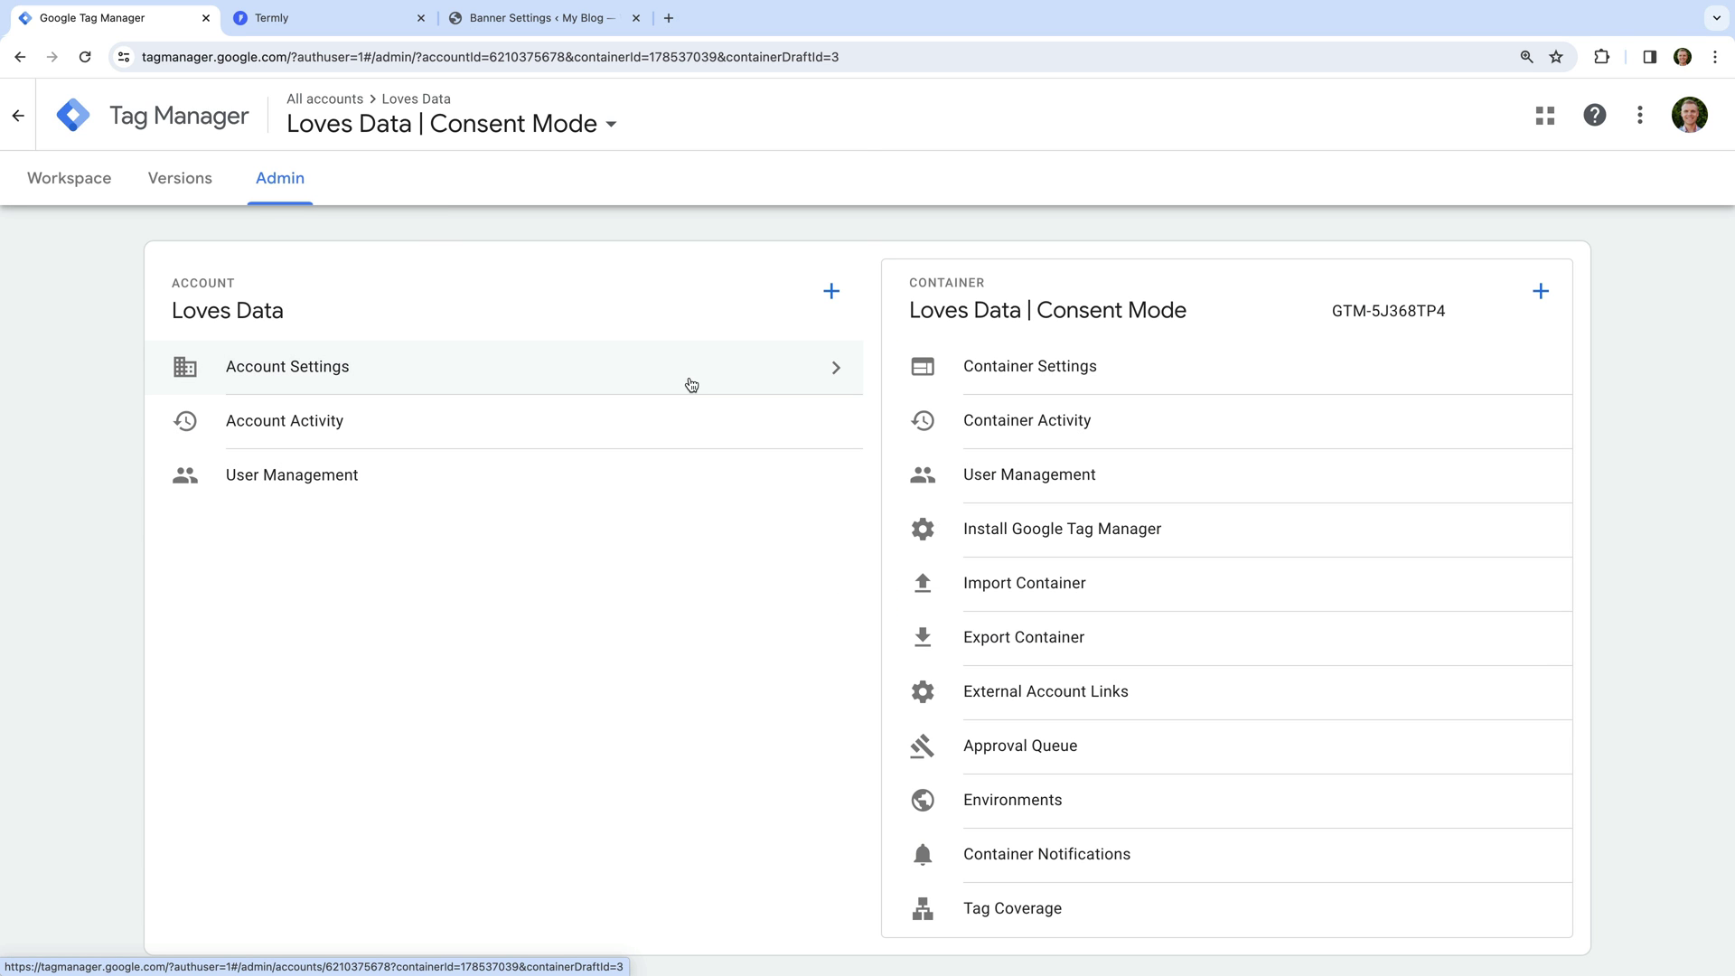
{"action": "left_click", "coordinate": [1026, 600]}
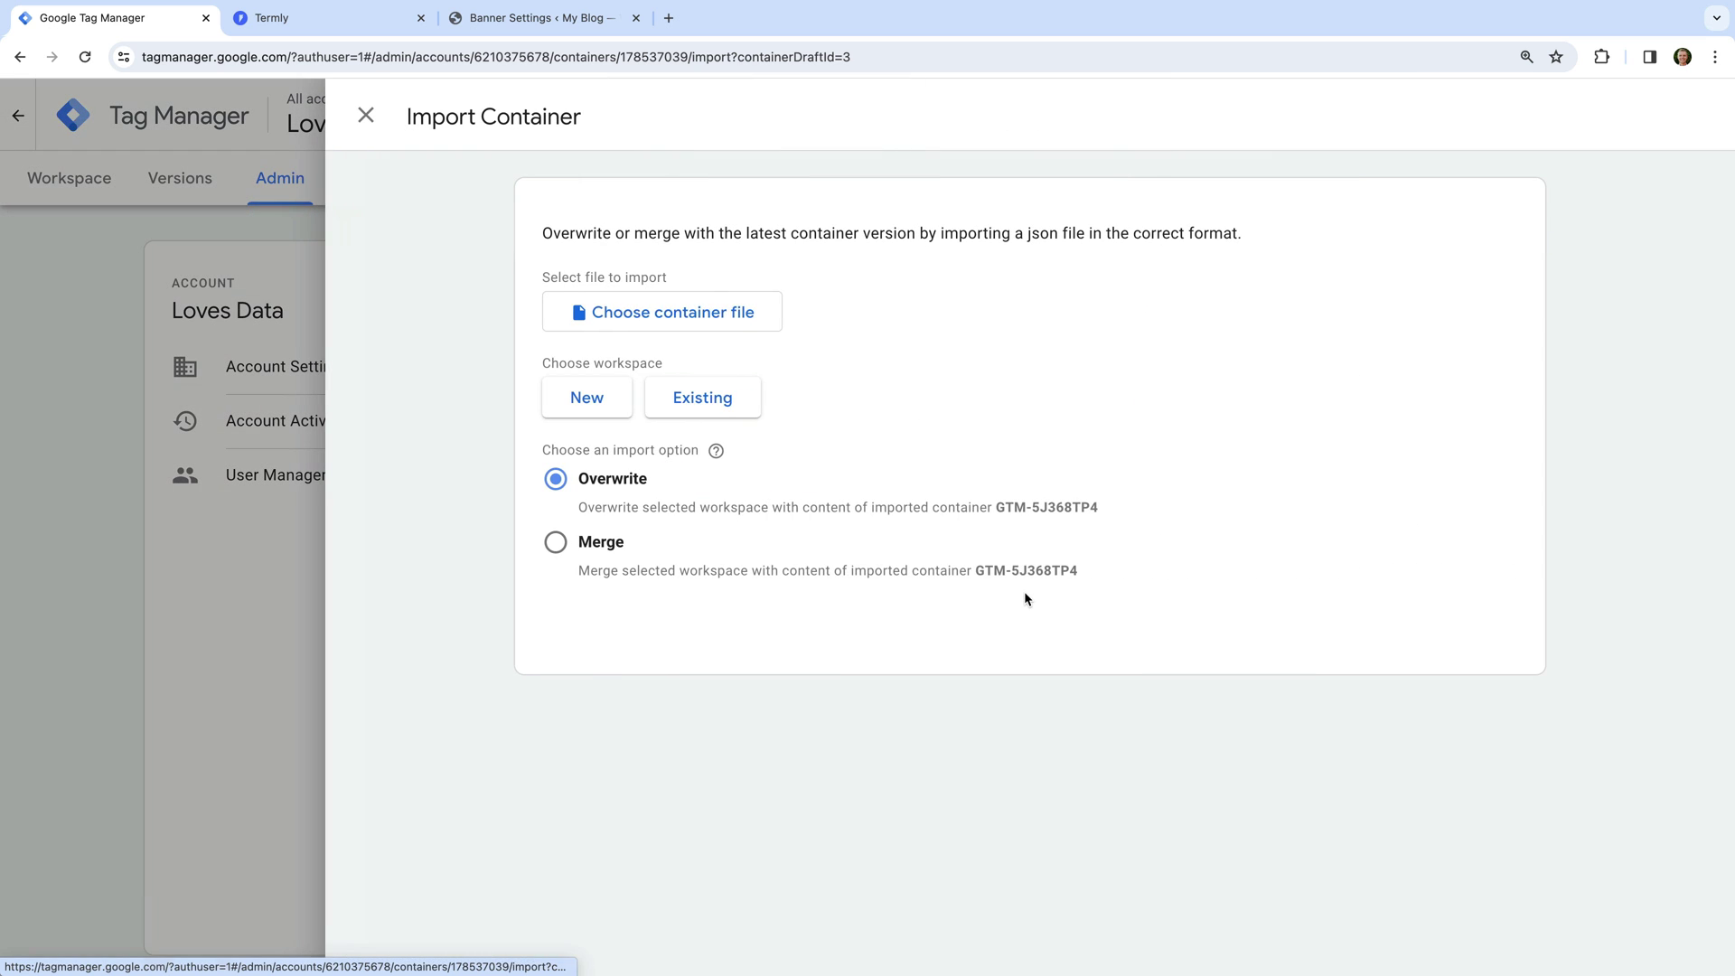
{"action": "left_click", "coordinate": [675, 321]}
{"action": "left_click", "coordinate": [743, 385]}
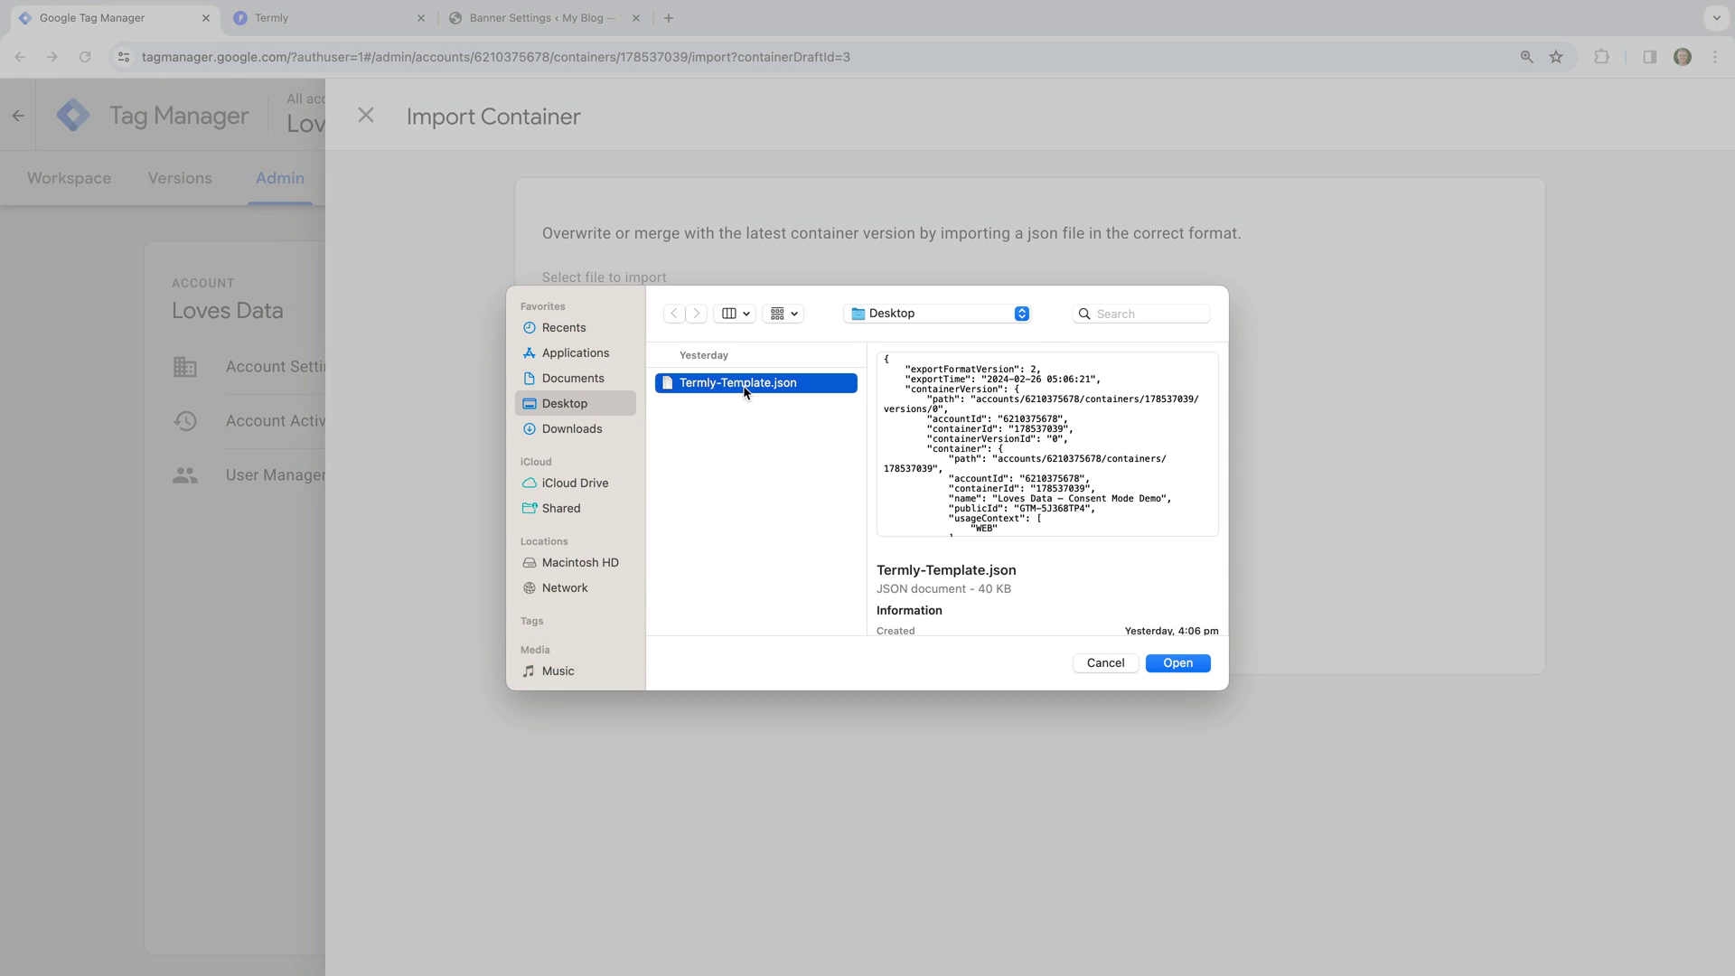
{"action": "left_click", "coordinate": [1178, 663]}
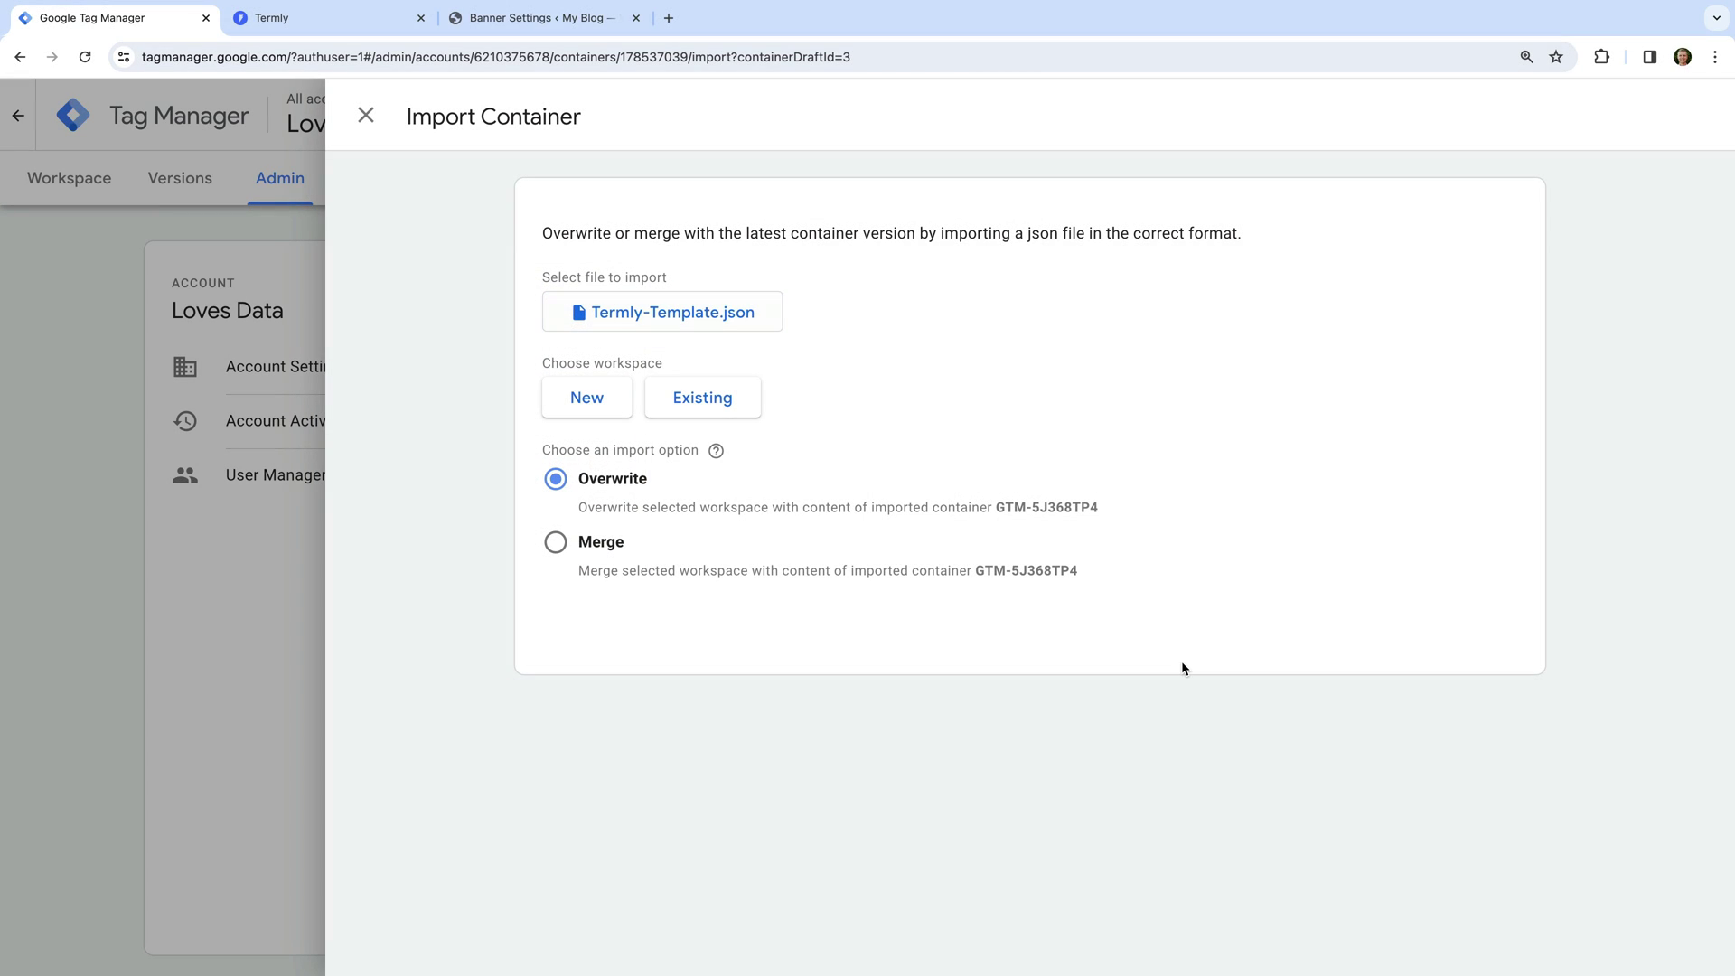
{"action": "left_click", "coordinate": [680, 400]}
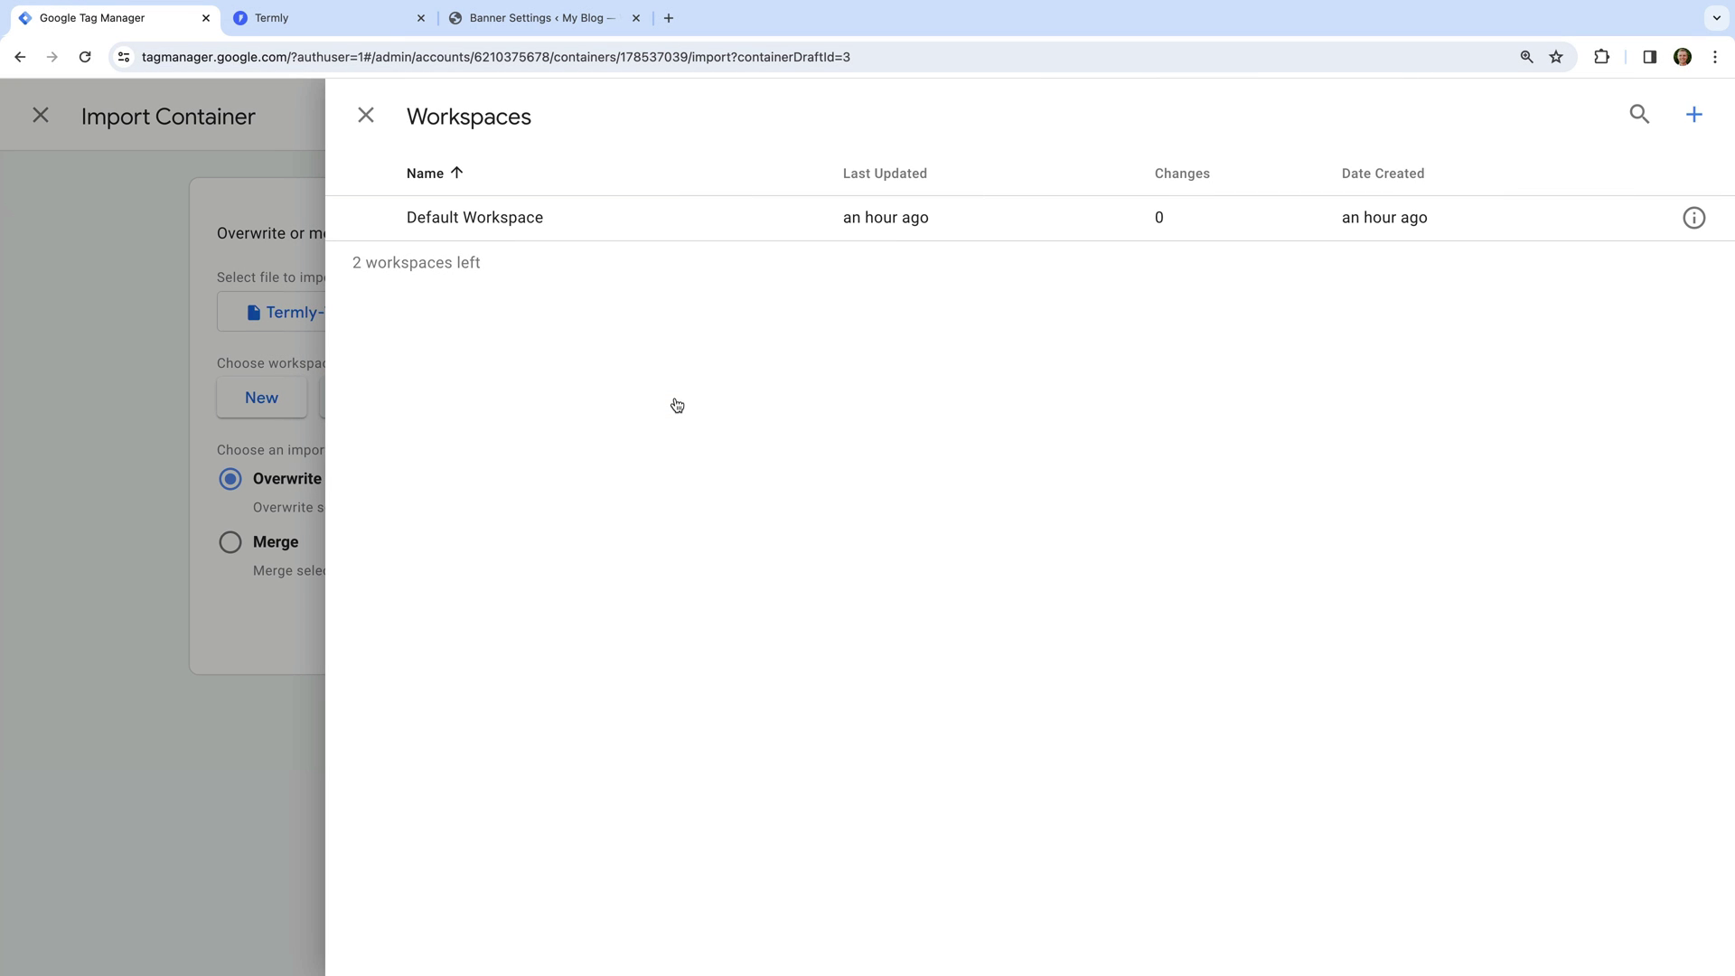
- Merge Termly-Template.json into Default Workspace, overwriting conflicts, and confirm the import
{"action": "left_click", "coordinate": [532, 218]}
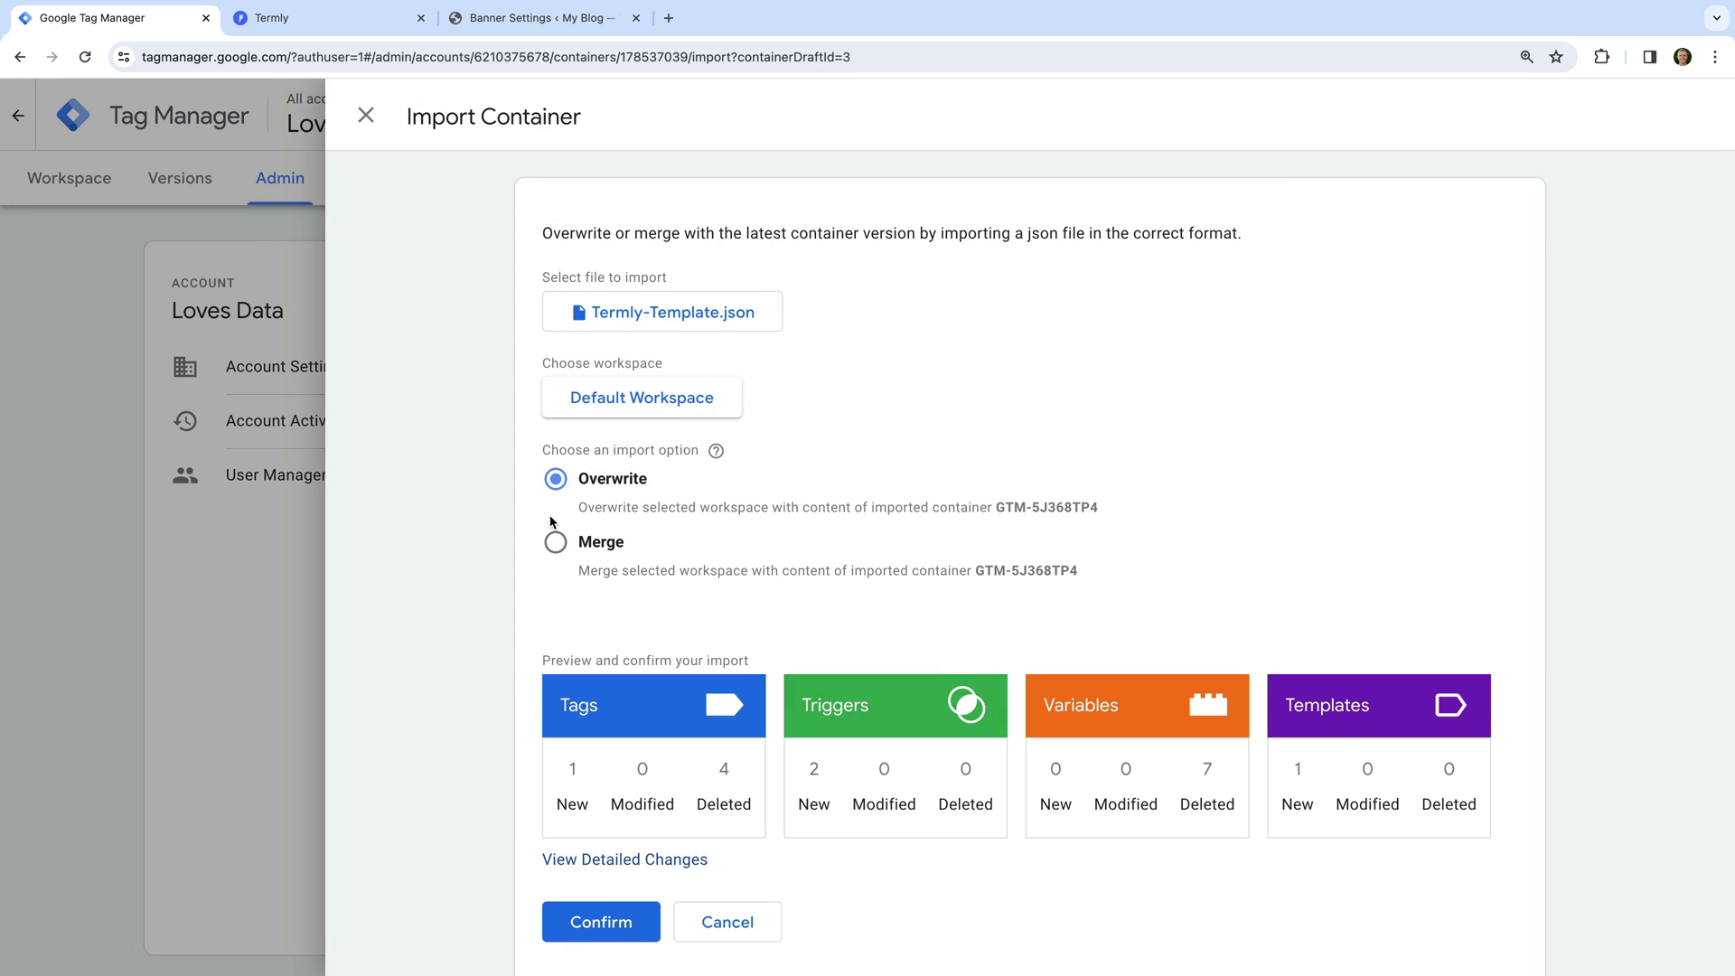
{"action": "left_click", "coordinate": [555, 543]}
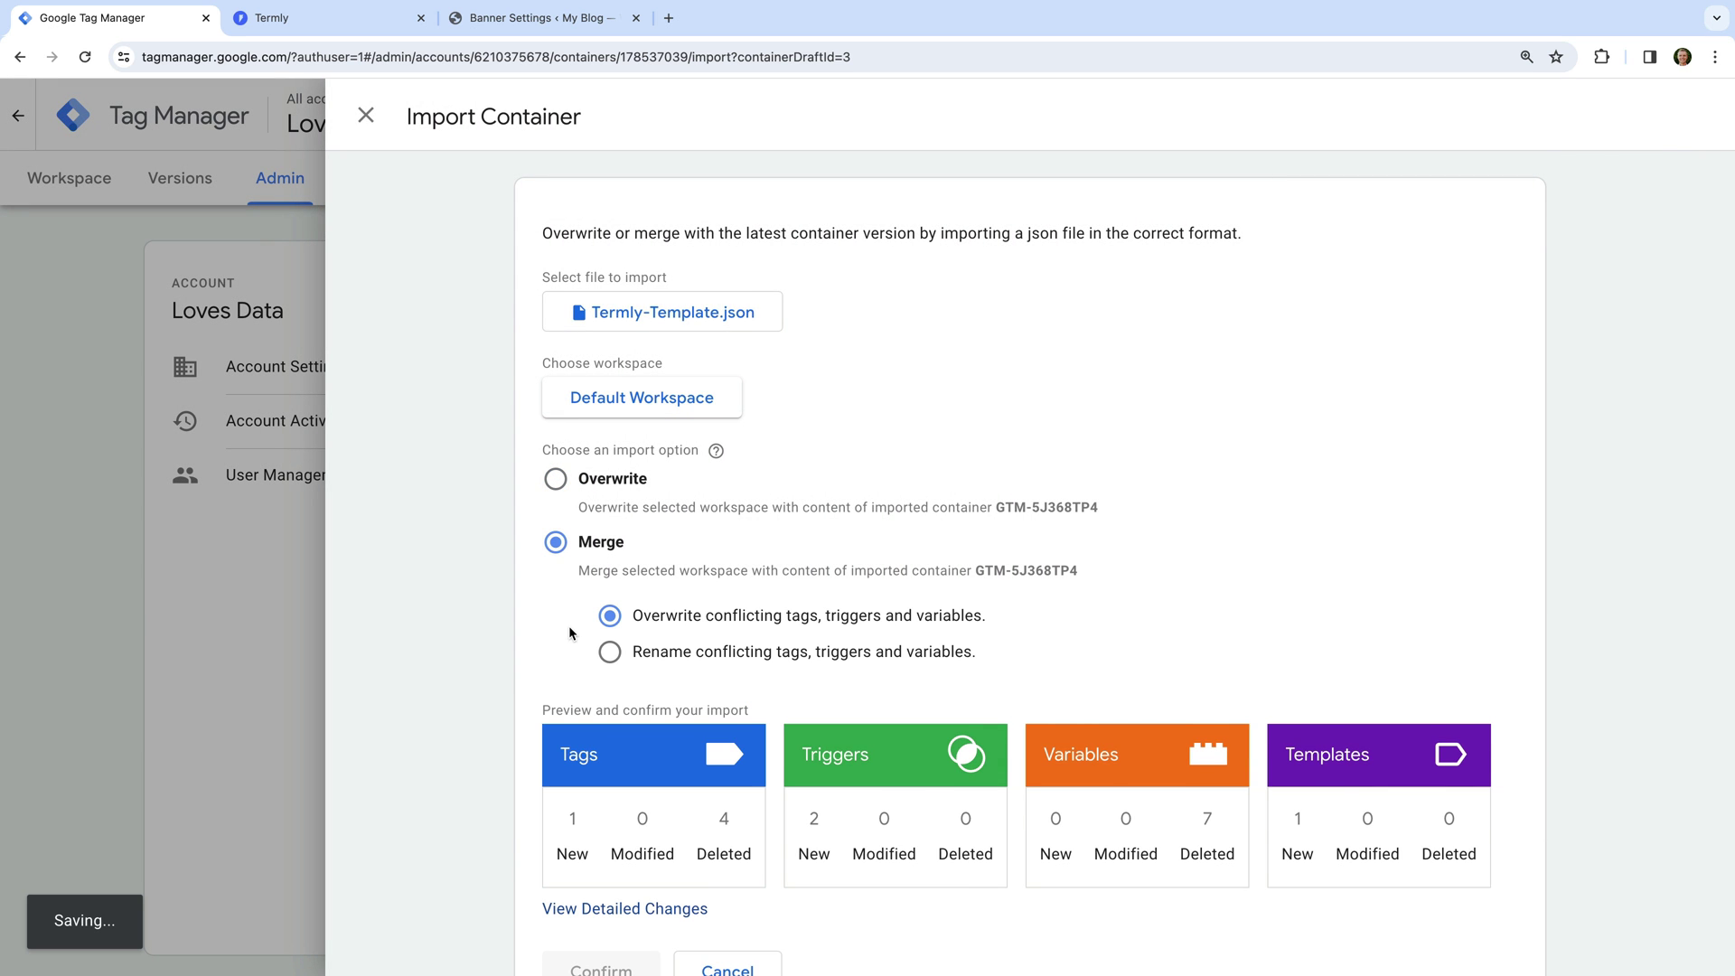
{"action": "scroll", "coordinate": [569, 631], "scroll_direction": "down", "scroll_amount": 1}
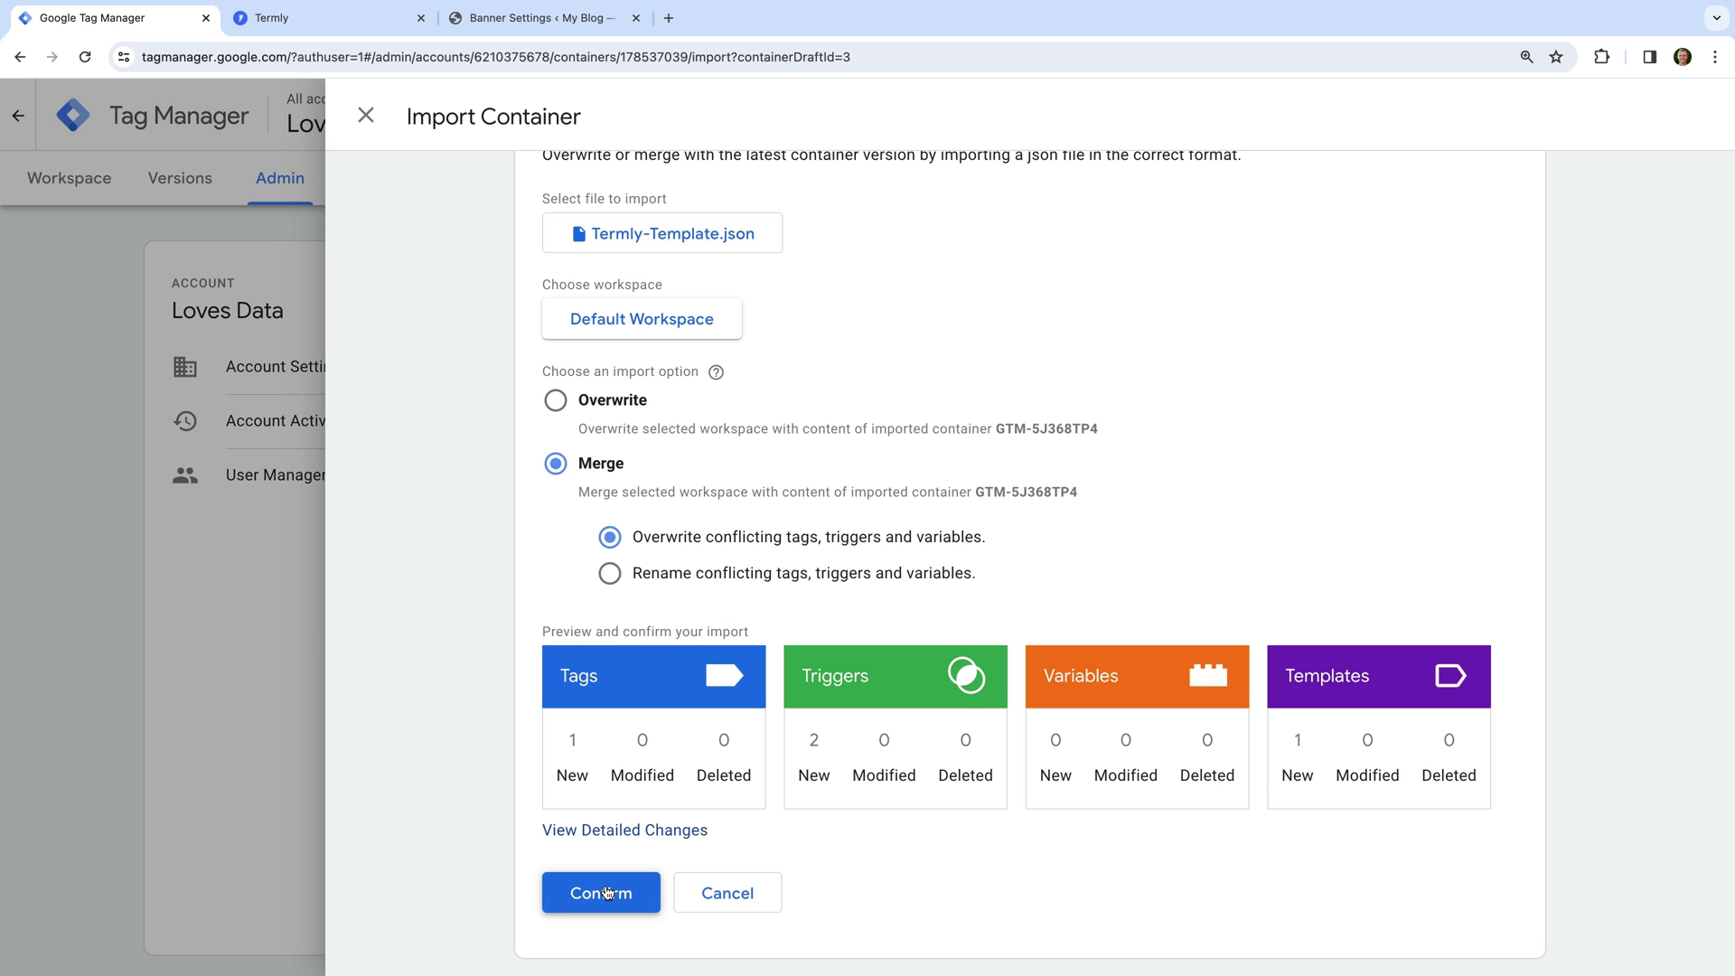
{"action": "left_click", "coordinate": [603, 890]}
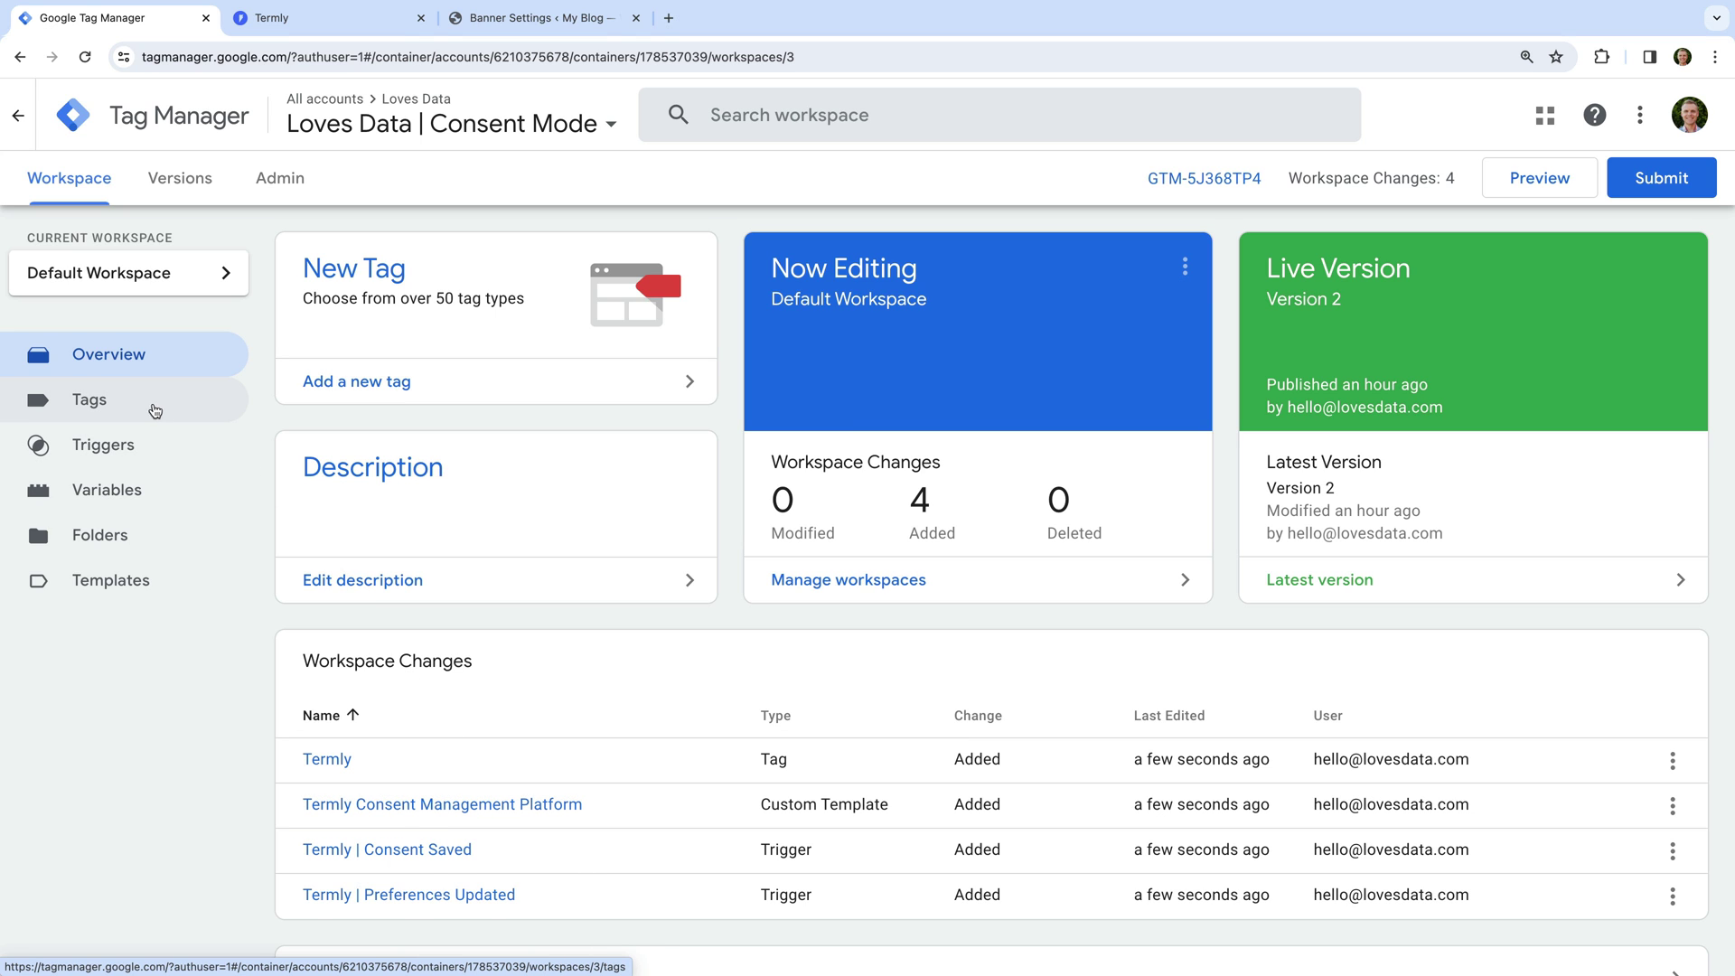
- Check the imported Termly triggers, then open the Termly tag to inspect its configuration
{"action": "left_click", "coordinate": [82, 458]}
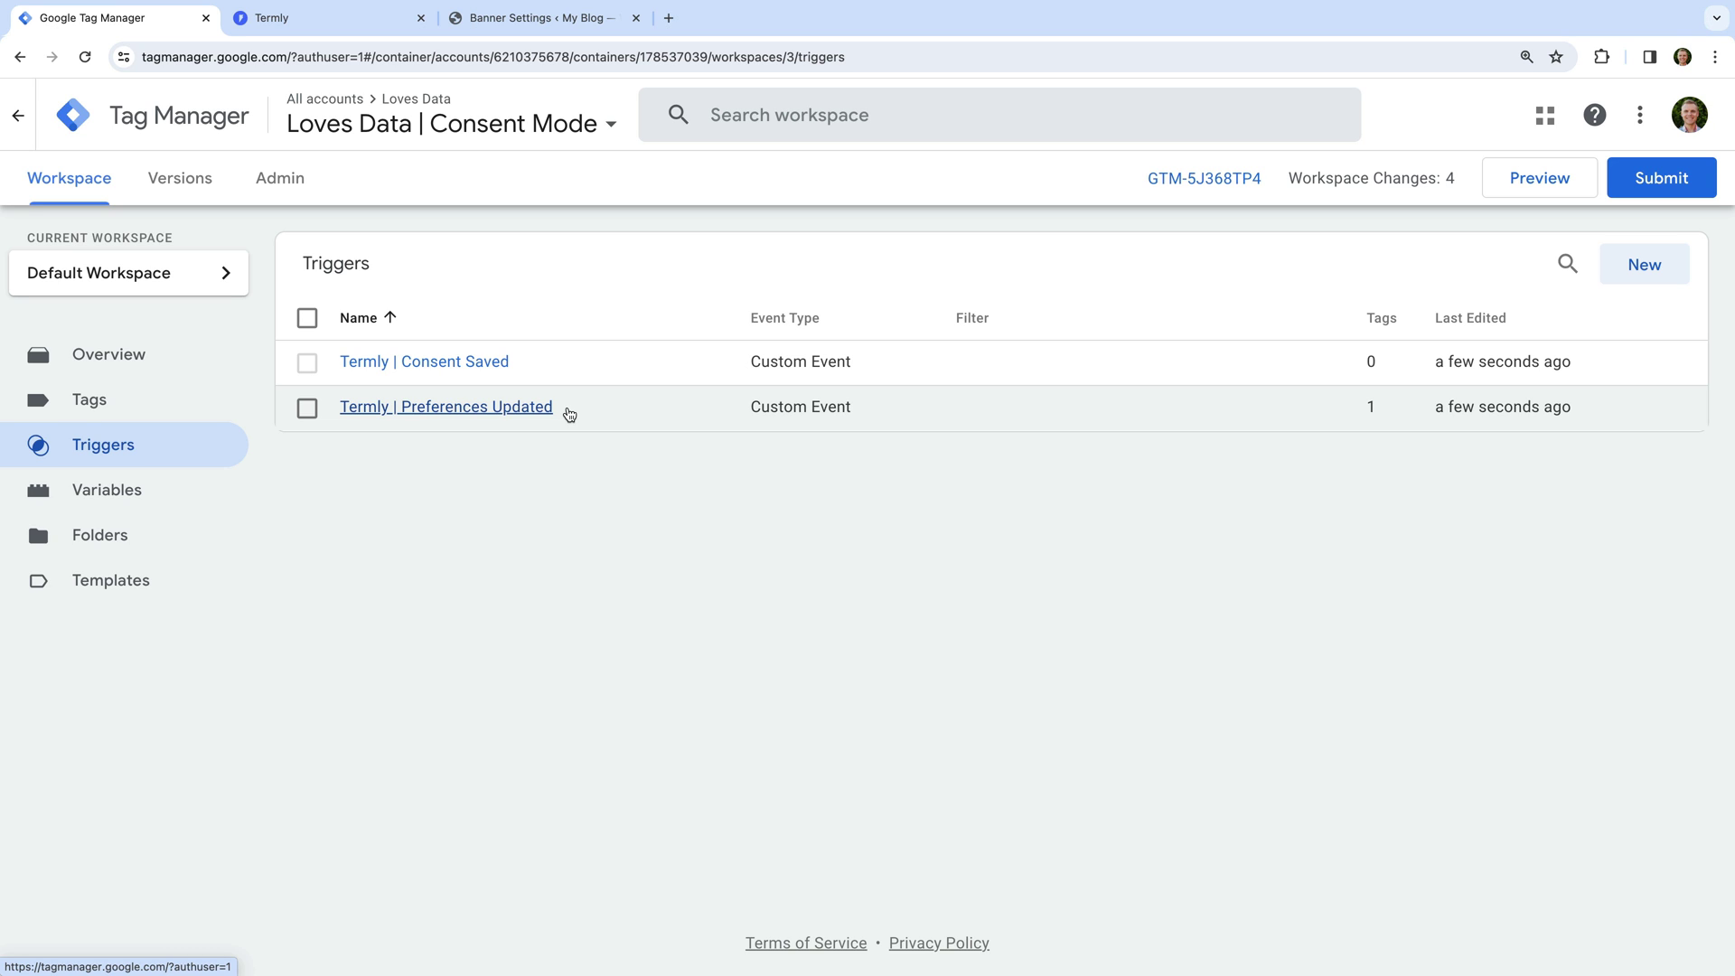
{"action": "left_click", "coordinate": [178, 399]}
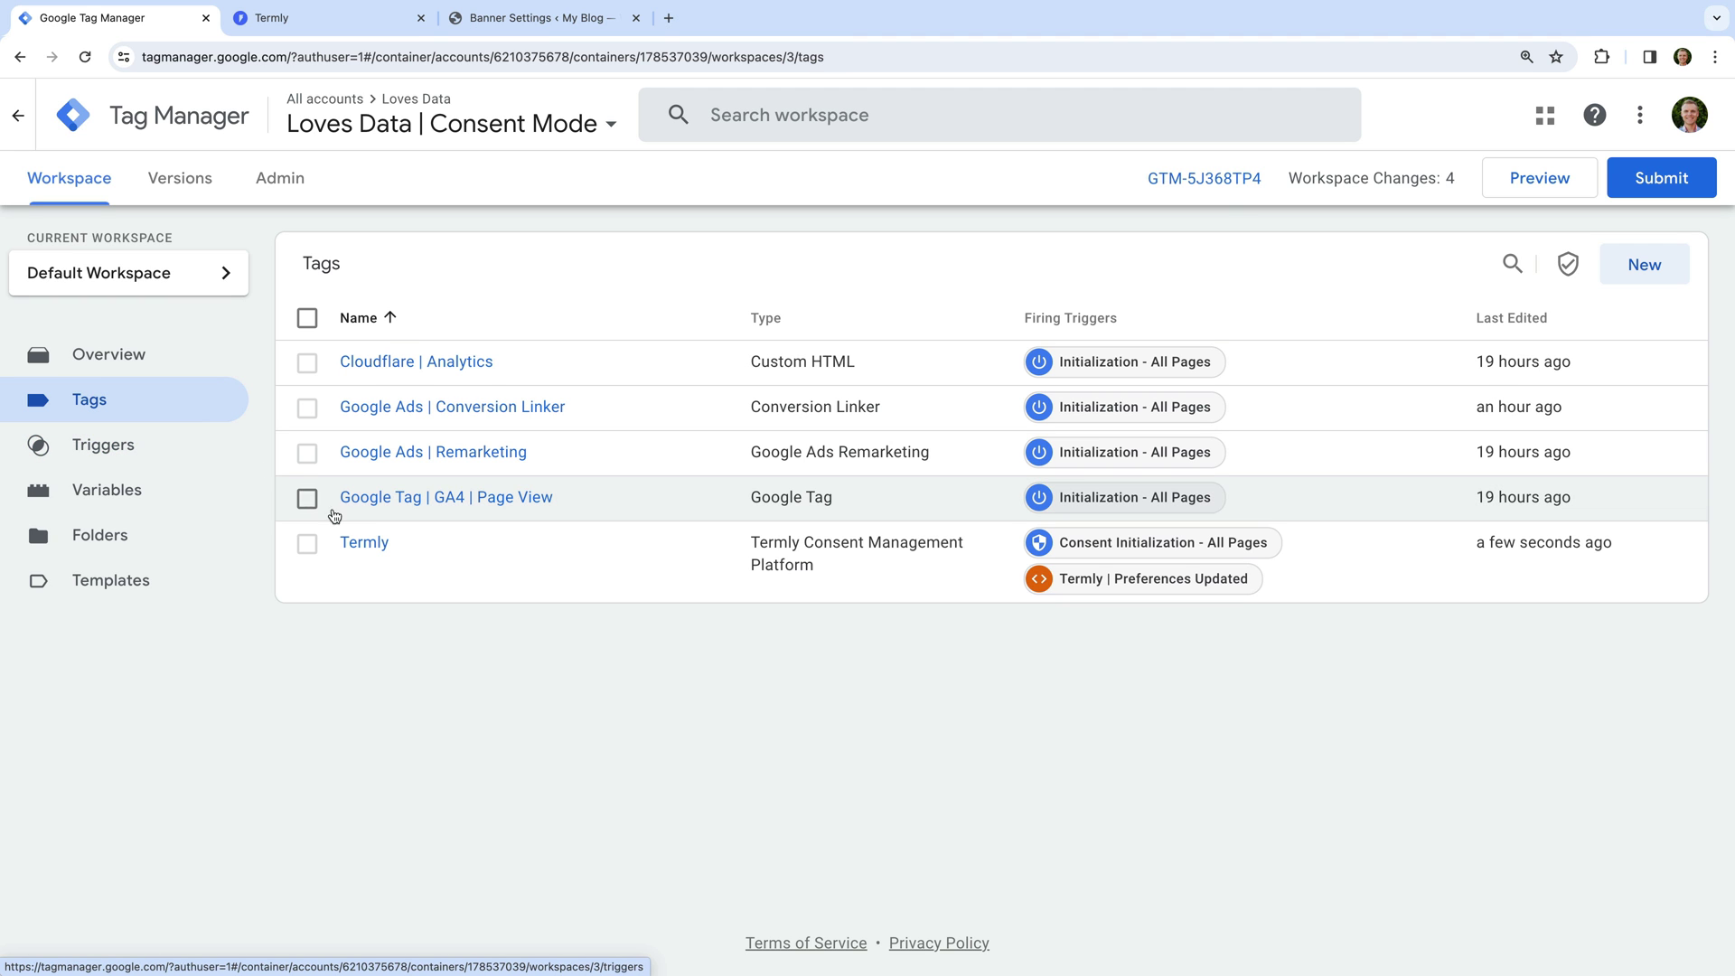
{"action": "left_click", "coordinate": [371, 547]}
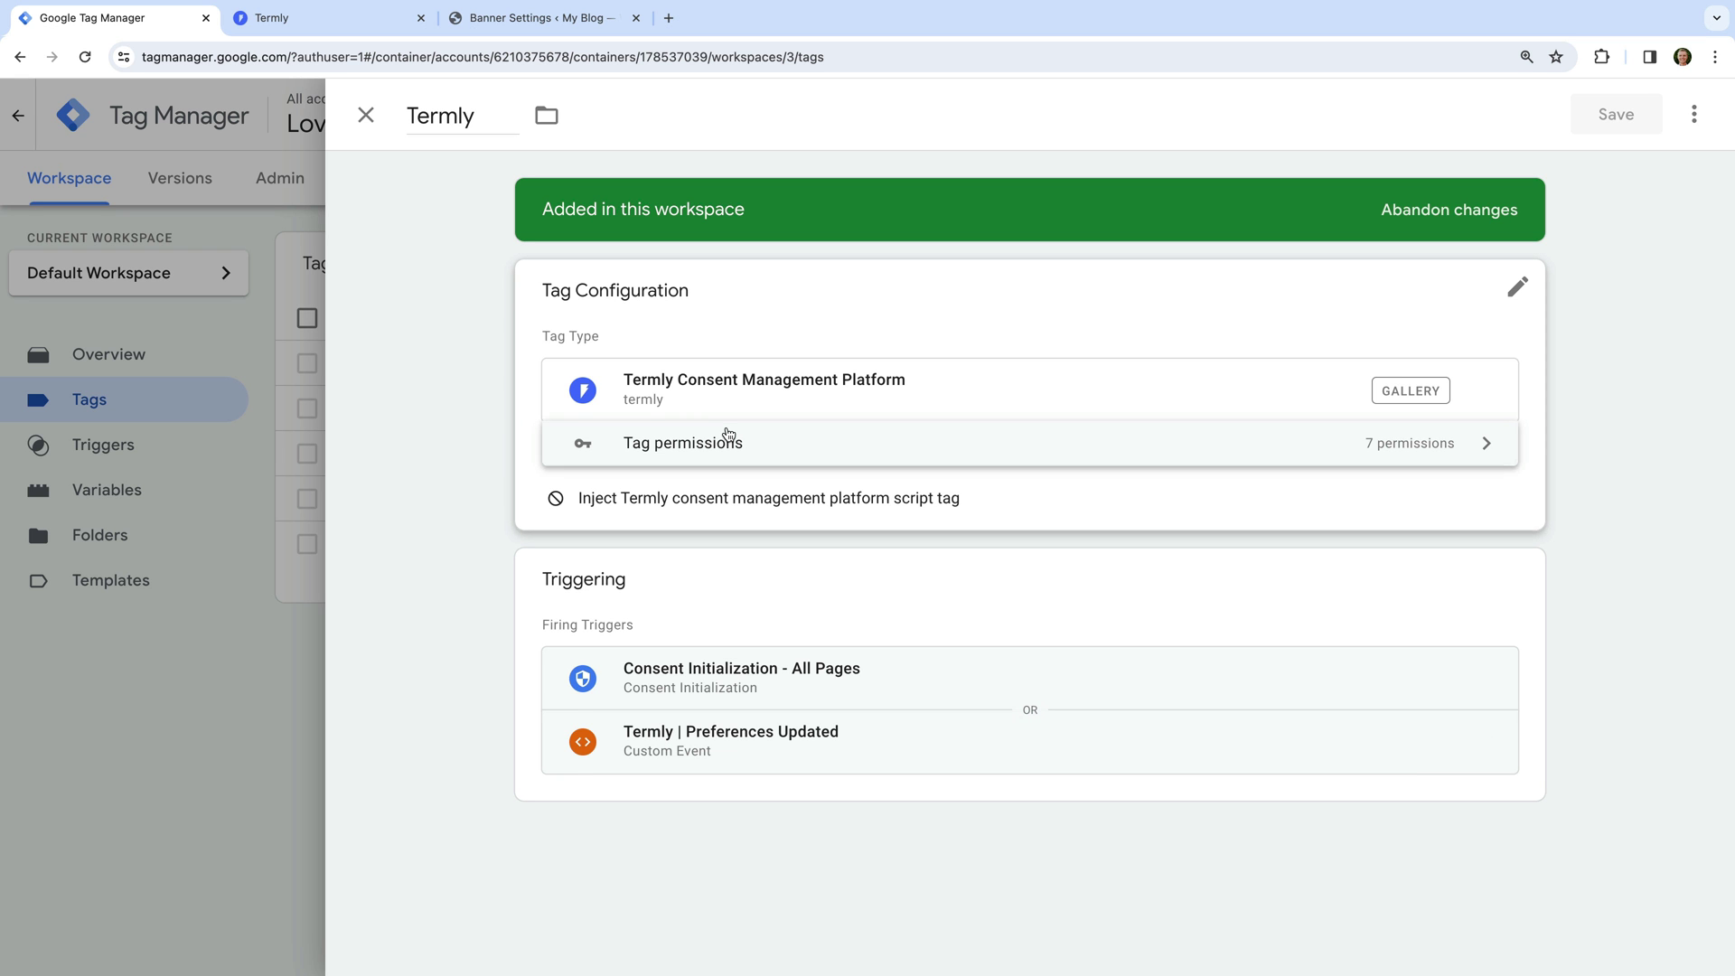
- Close the Termly Consent Management Platform tag editor to get back to the five-tag list
{"action": "left_click", "coordinate": [363, 109]}
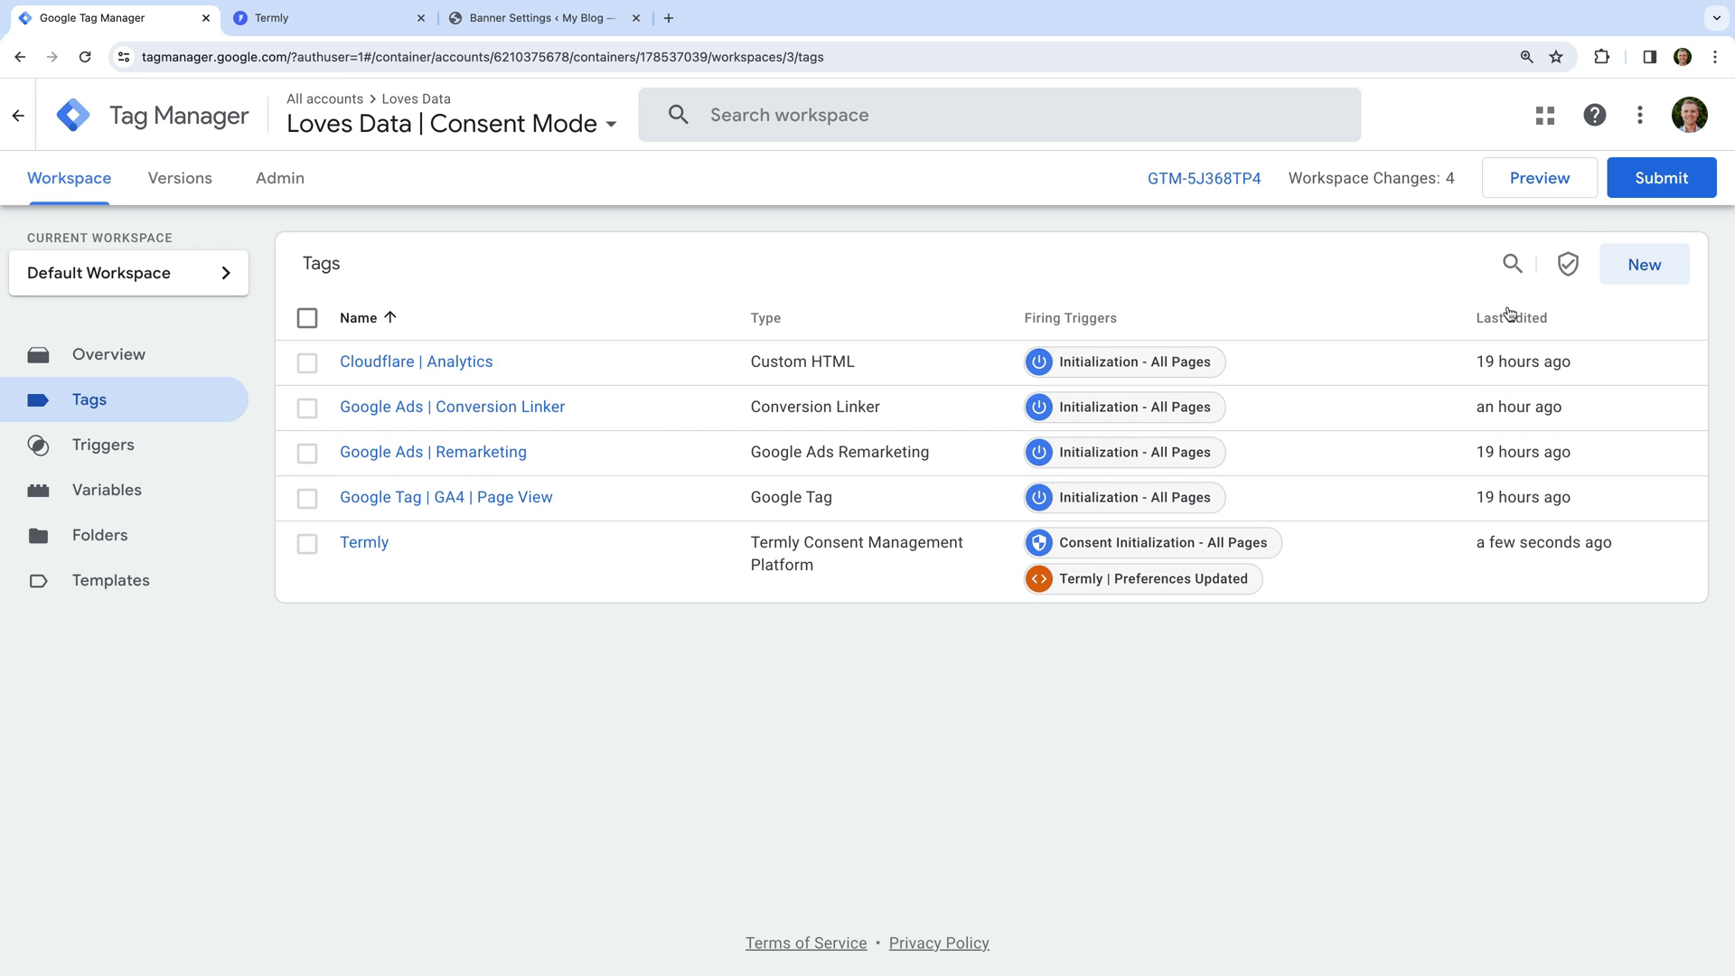
- From Consent Overview, set the Termly tag to 'No additional consent required' and save it
{"action": "left_click", "coordinate": [1569, 266]}
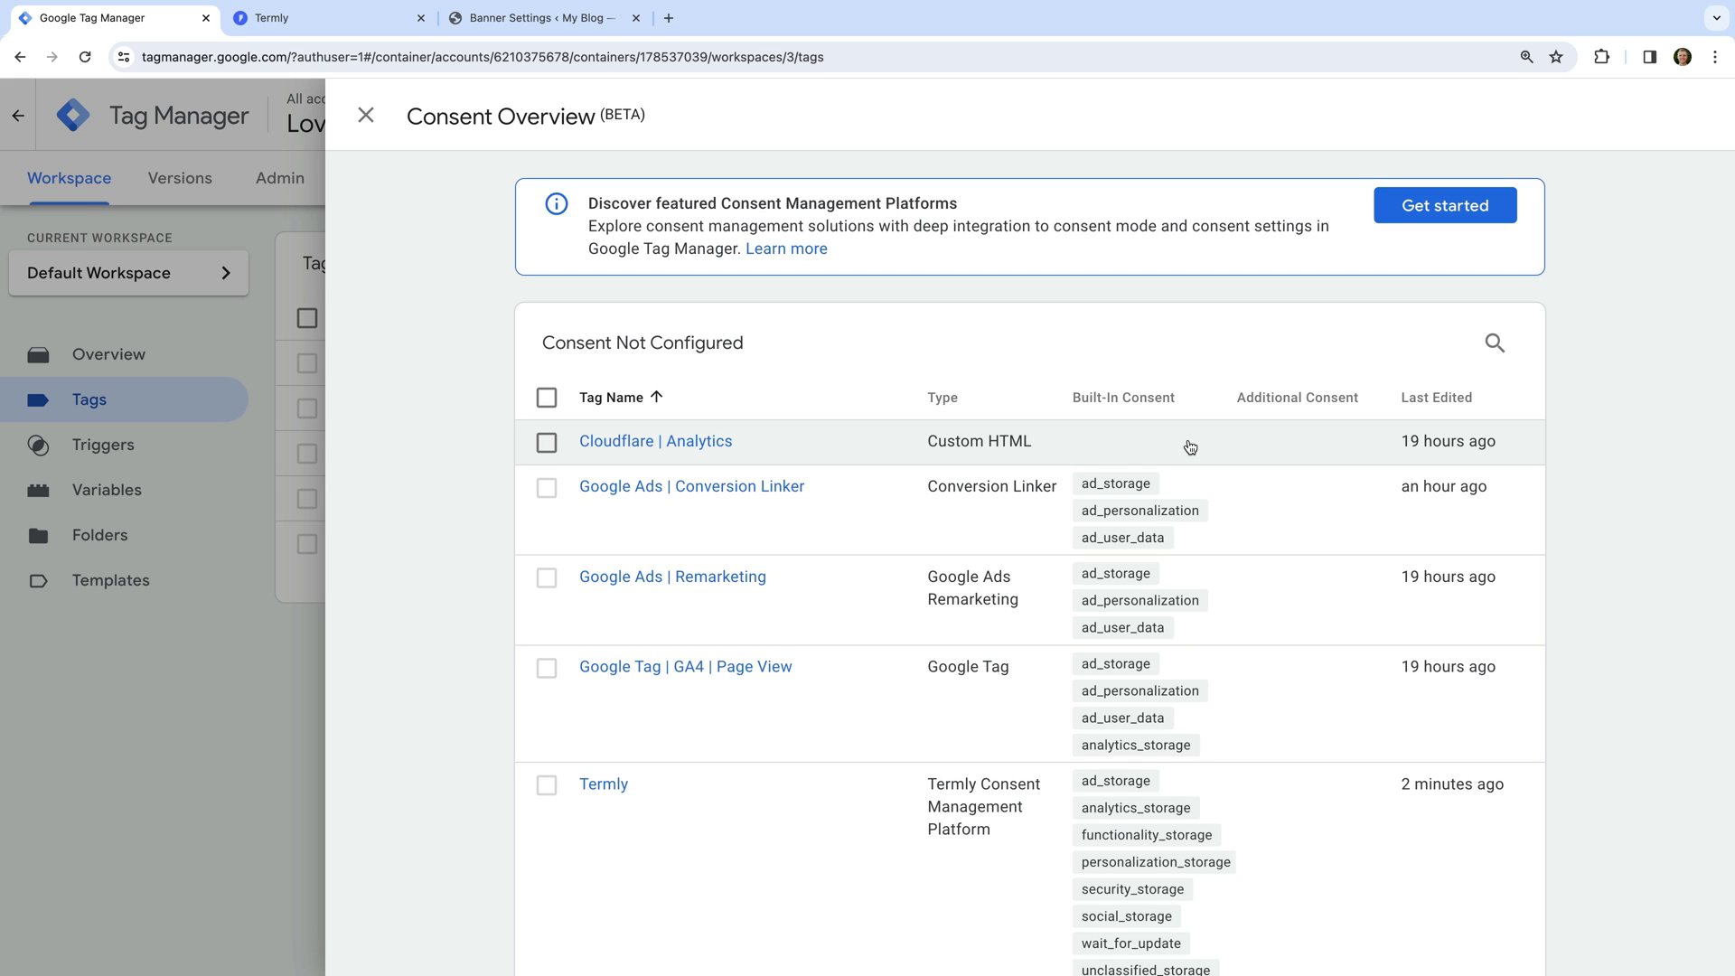
{"action": "left_click", "coordinate": [617, 786]}
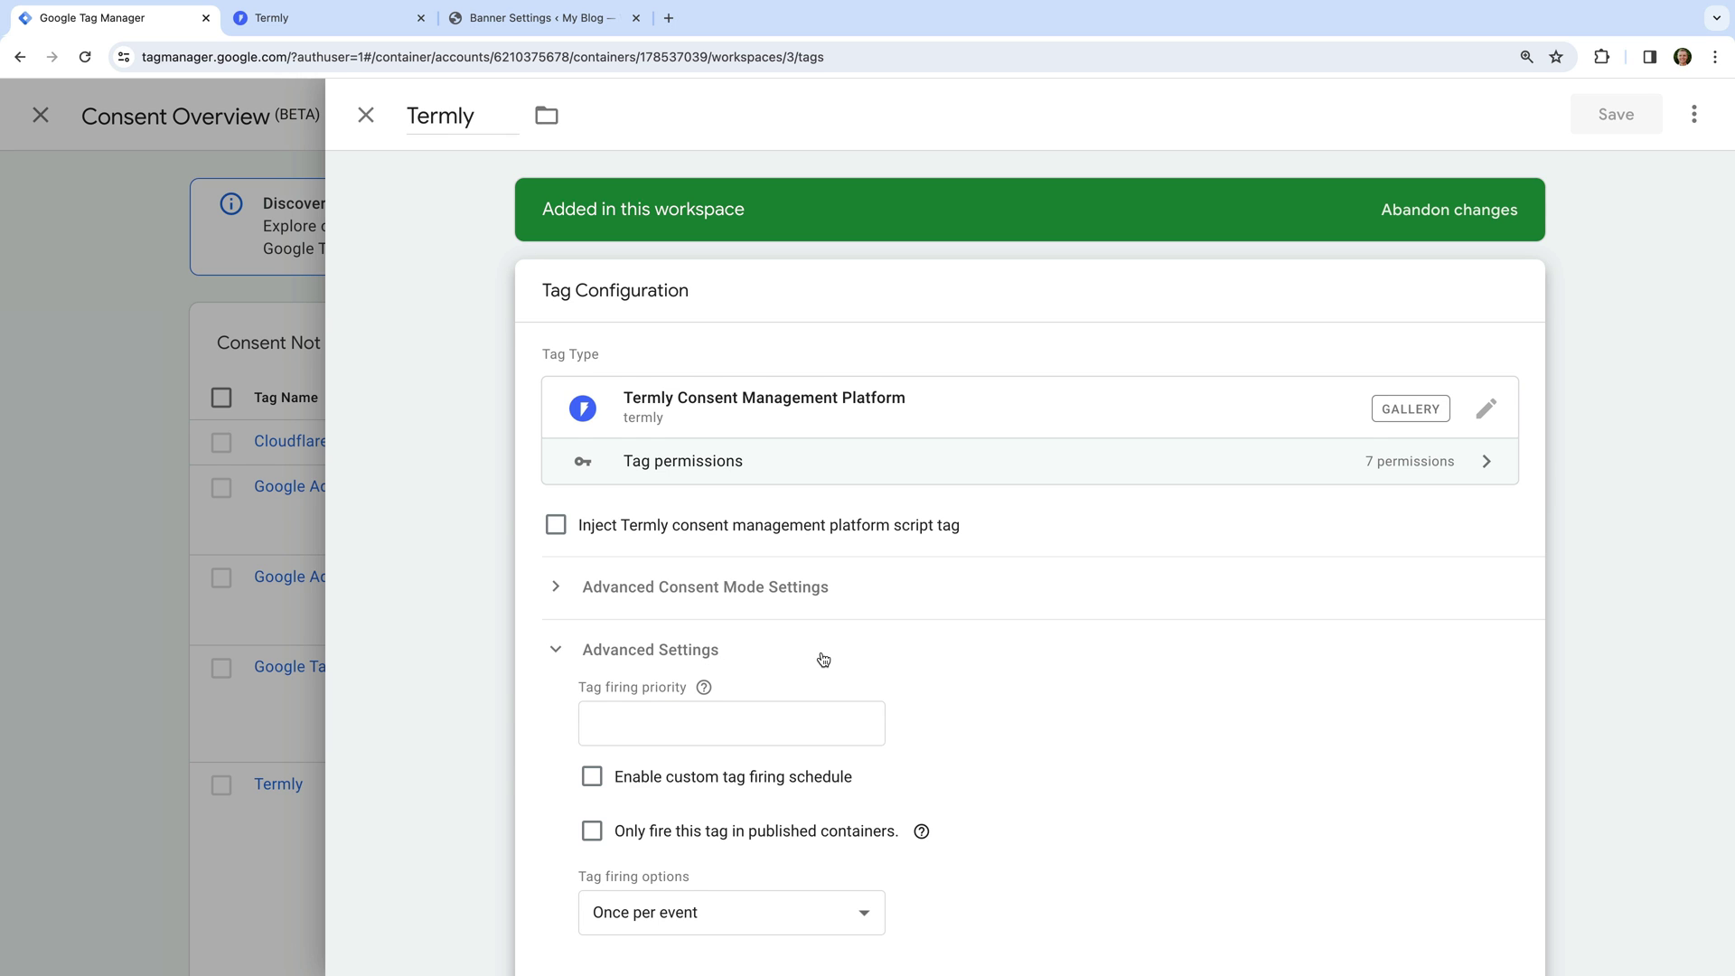
{"action": "scroll", "coordinate": [822, 660], "scroll_direction": "down", "scroll_amount": 4}
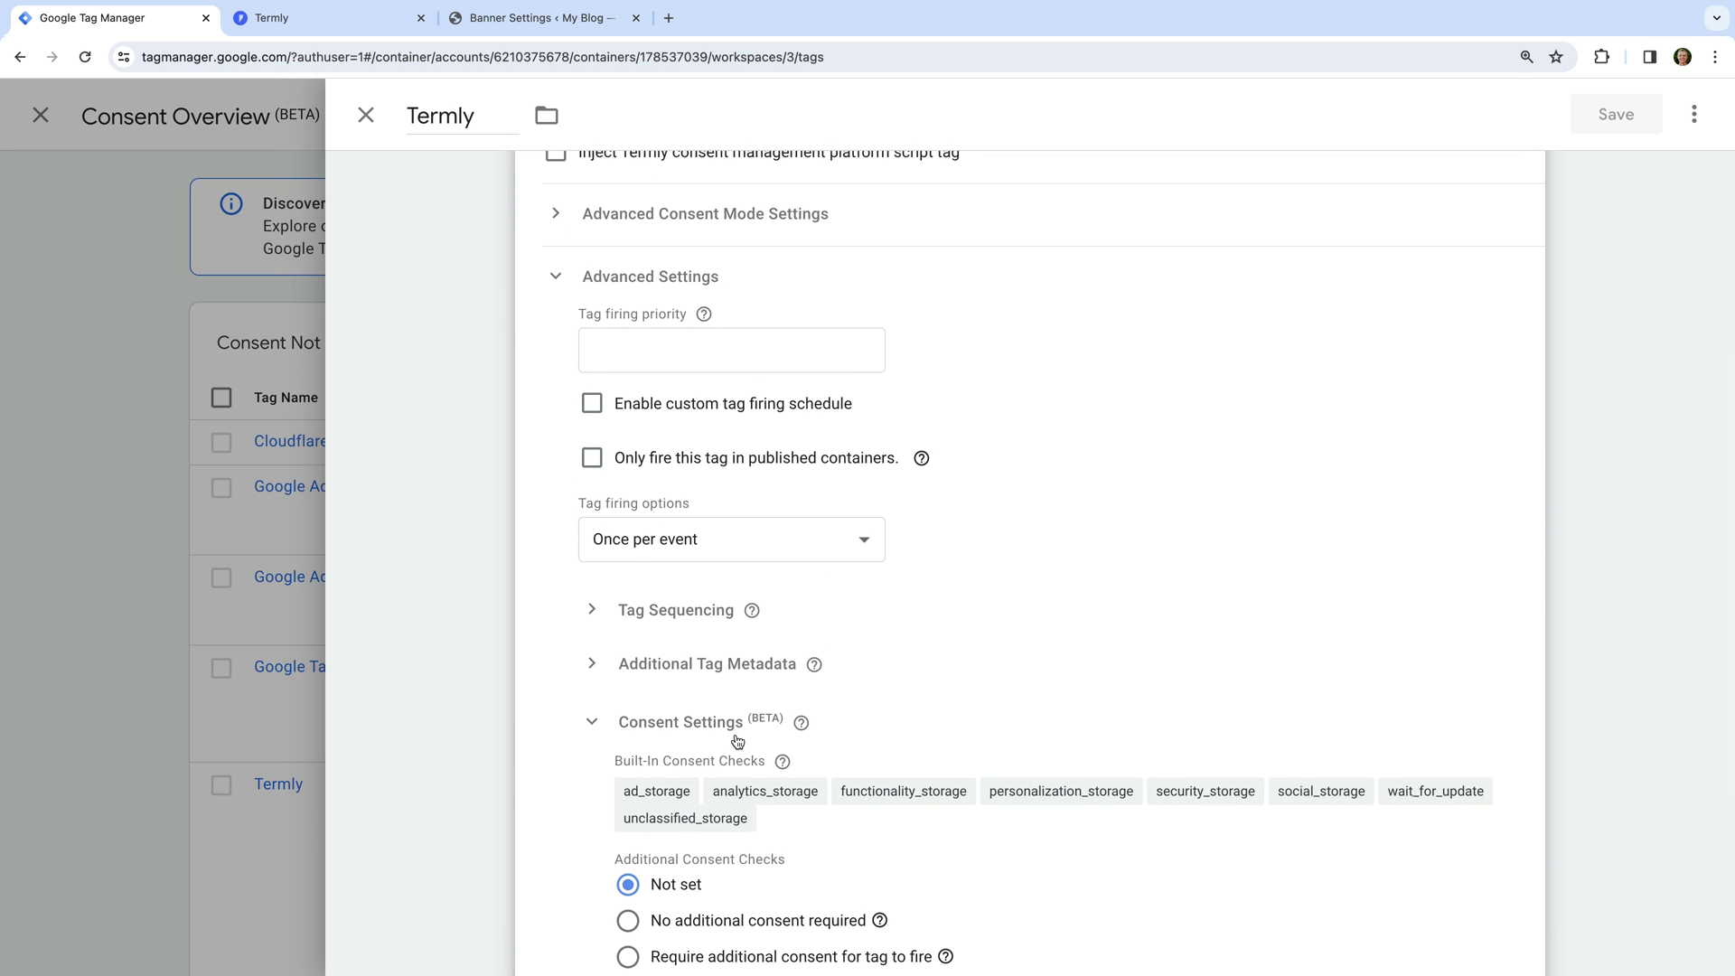
{"action": "scroll", "coordinate": [737, 736], "scroll_direction": "down", "scroll_amount": 2}
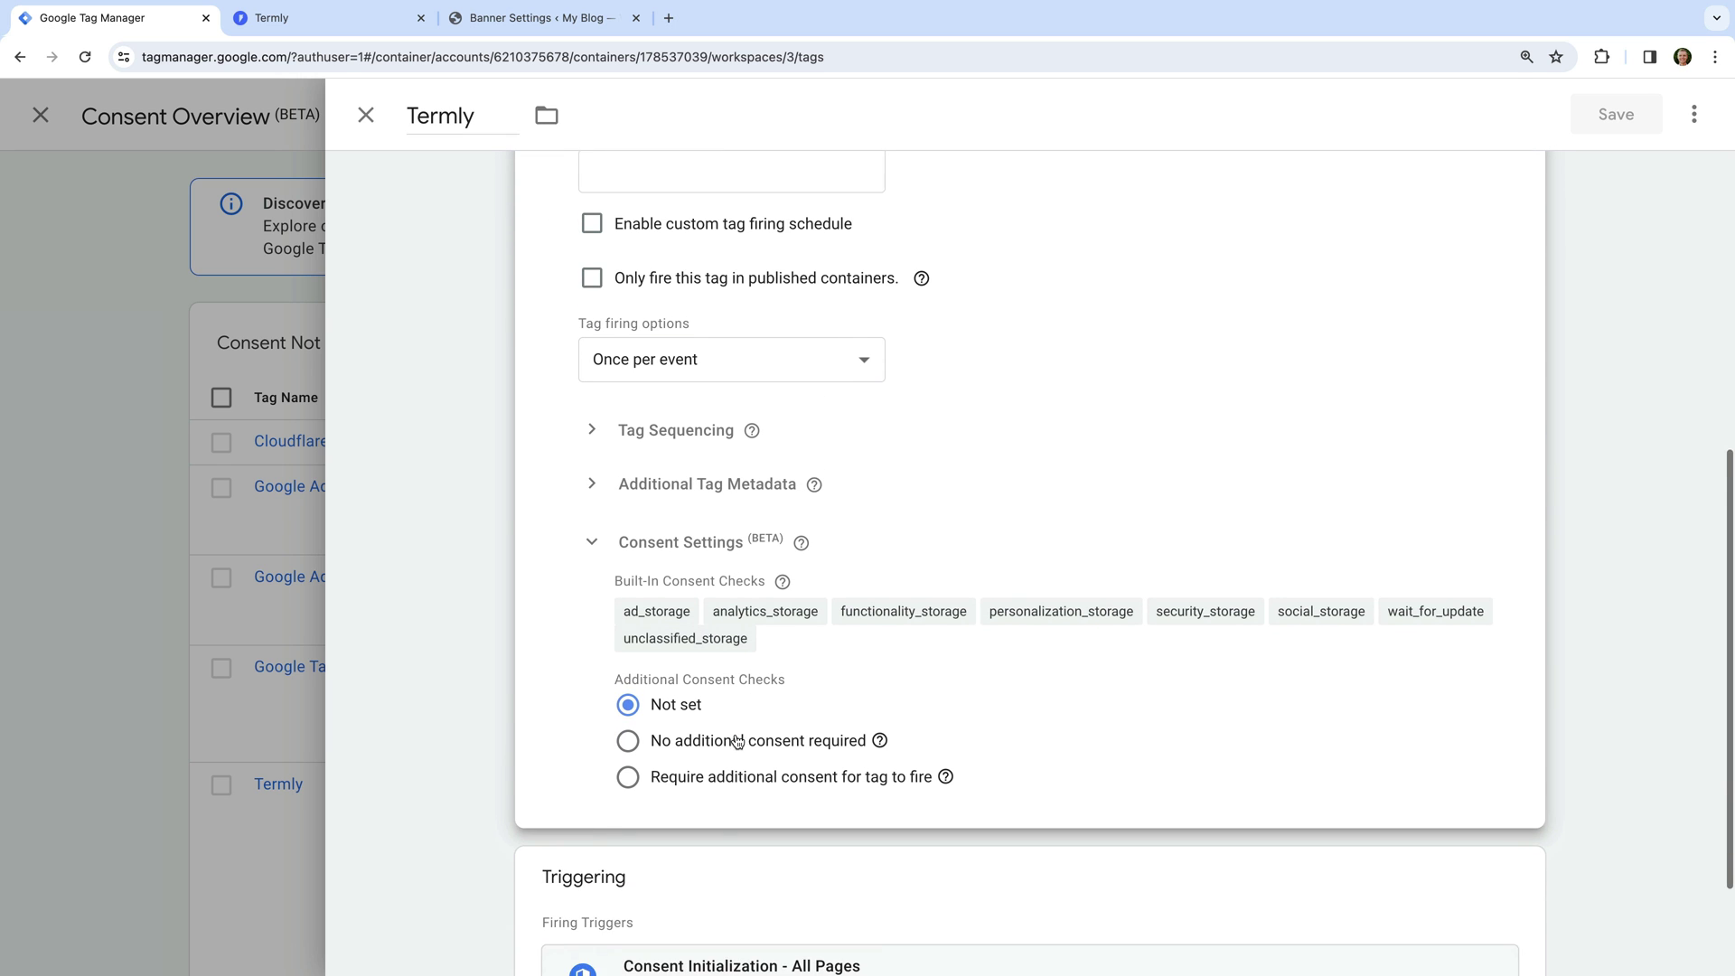
{"action": "left_click", "coordinate": [623, 741]}
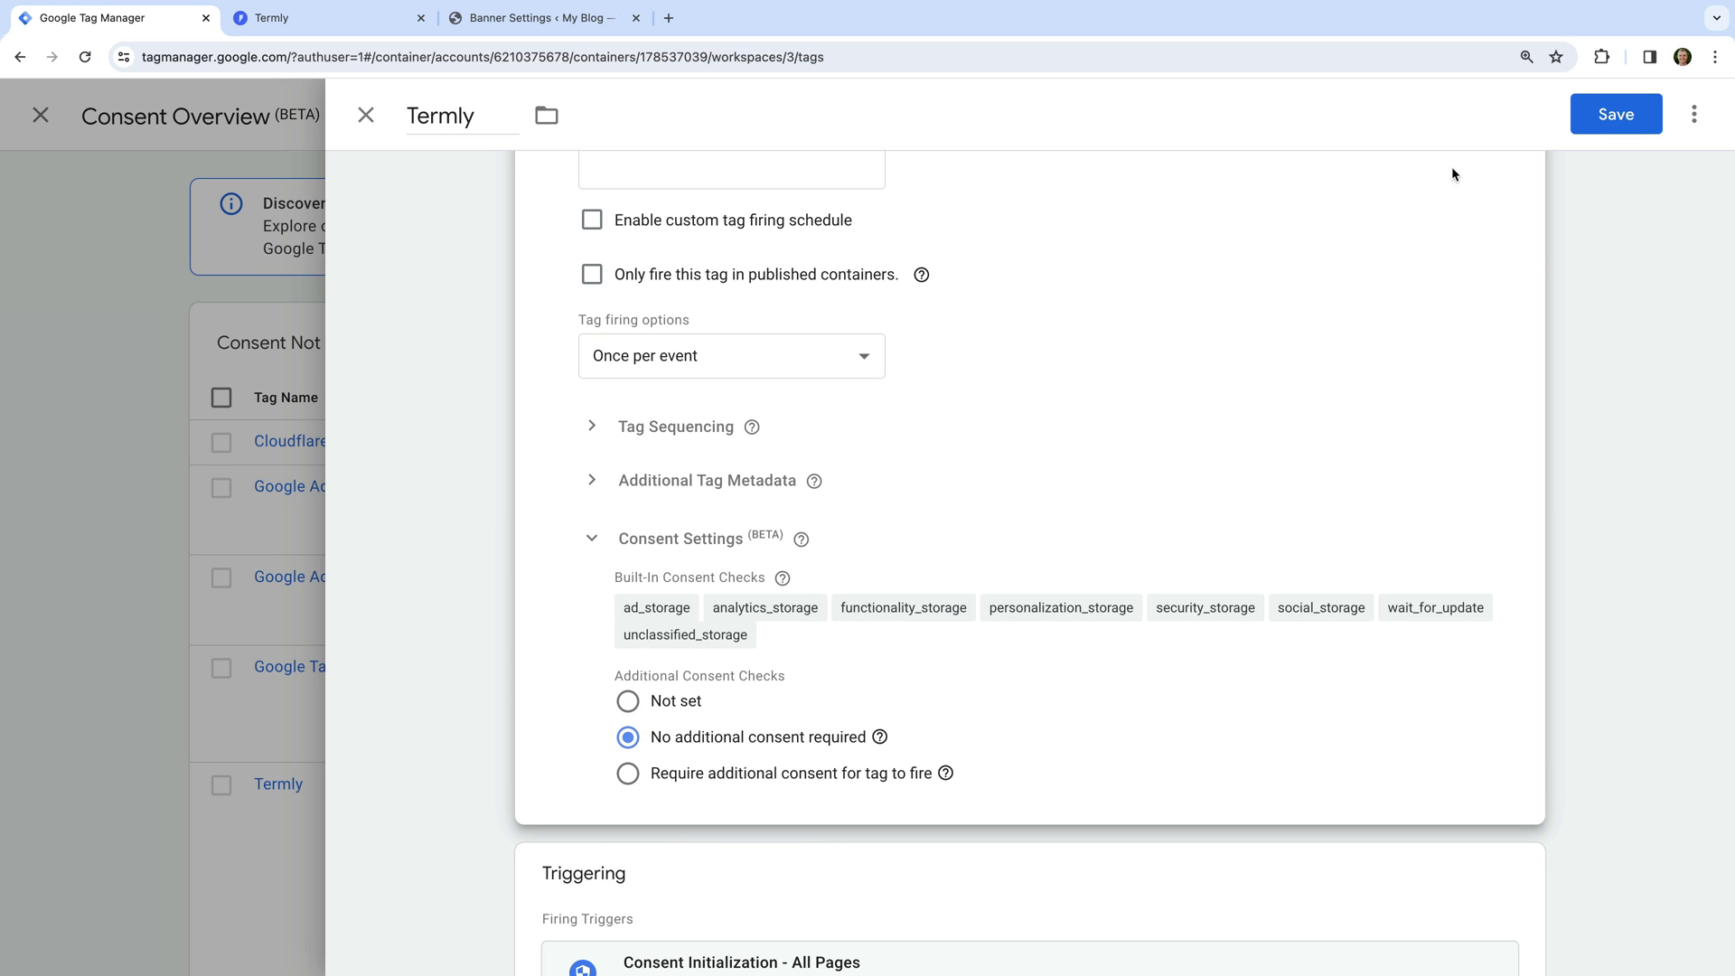
{"action": "left_click", "coordinate": [1595, 125]}
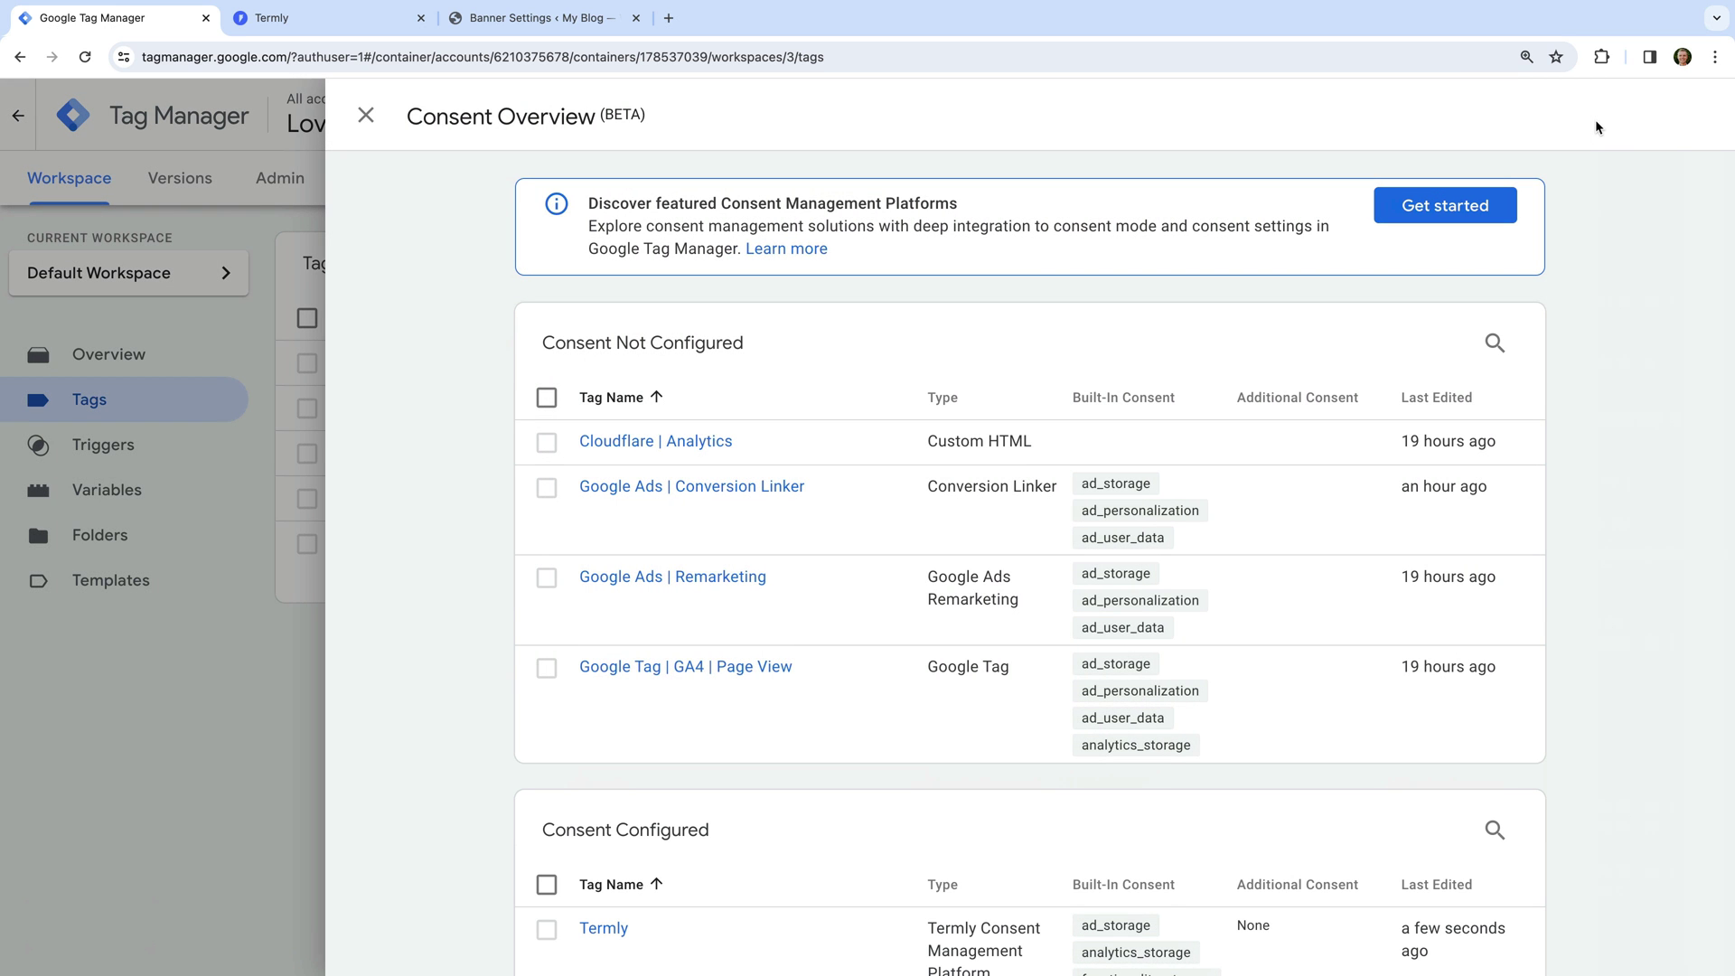
- Set Google Ads | Conversion Linker's Consent Settings to 'No additional consent required' and save
{"action": "left_click", "coordinate": [779, 488]}
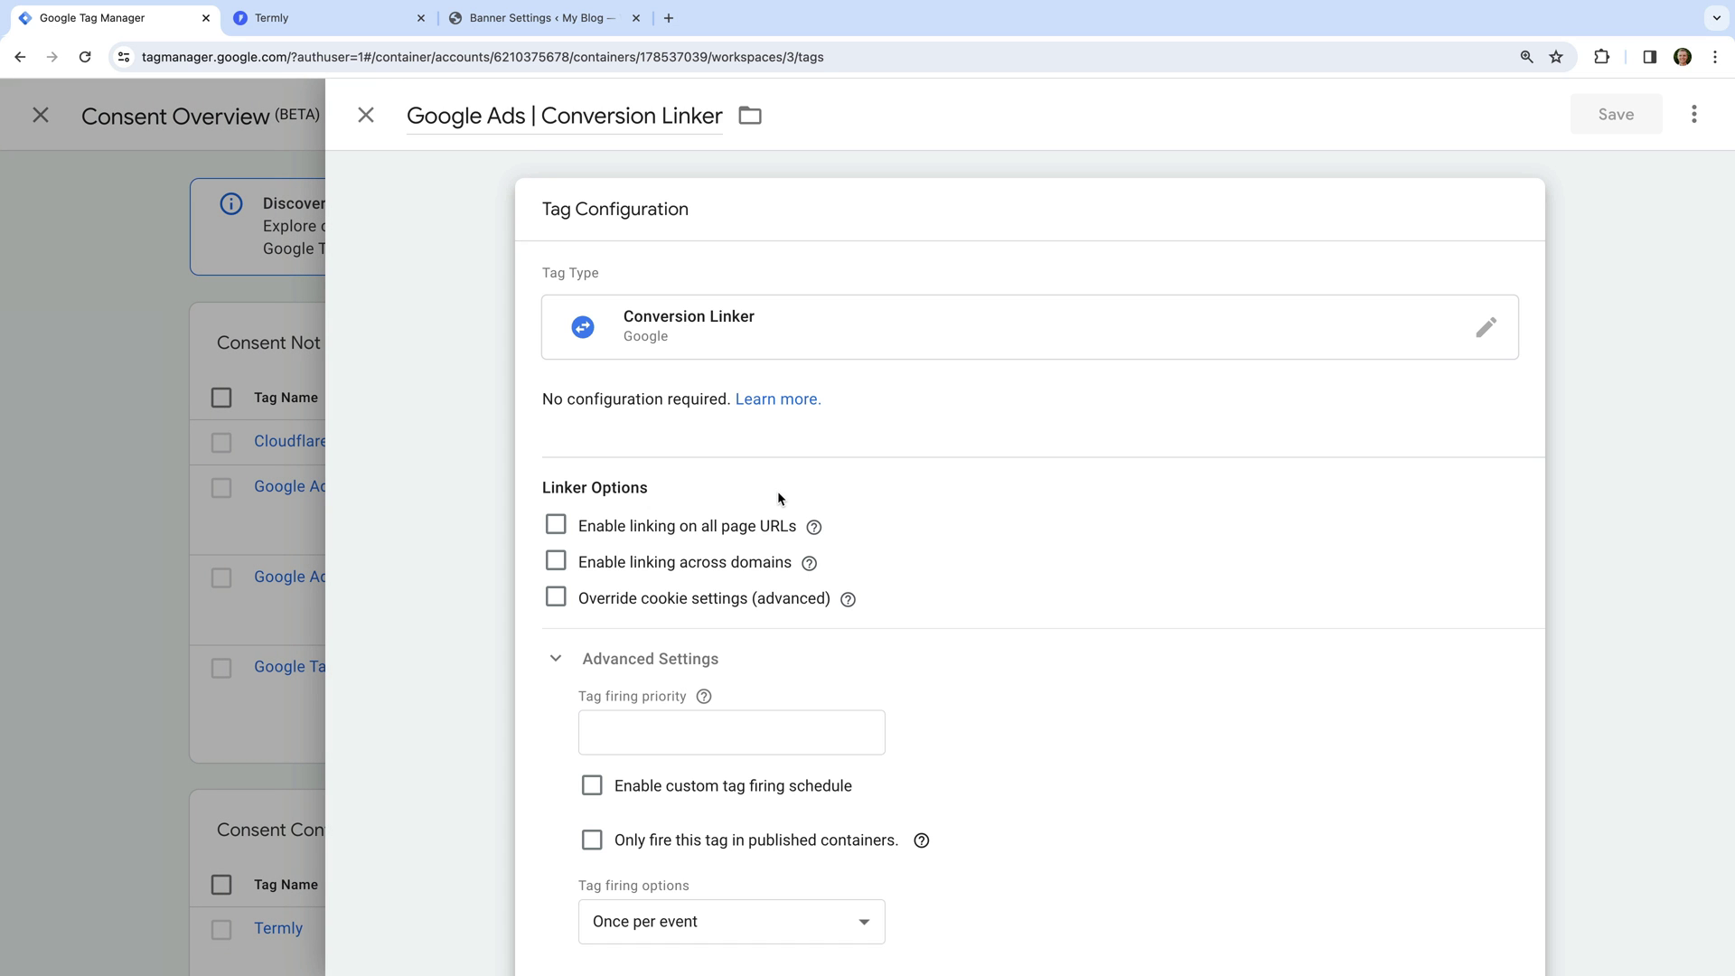
{"action": "scroll", "coordinate": [725, 673], "scroll_direction": "down", "scroll_amount": 7}
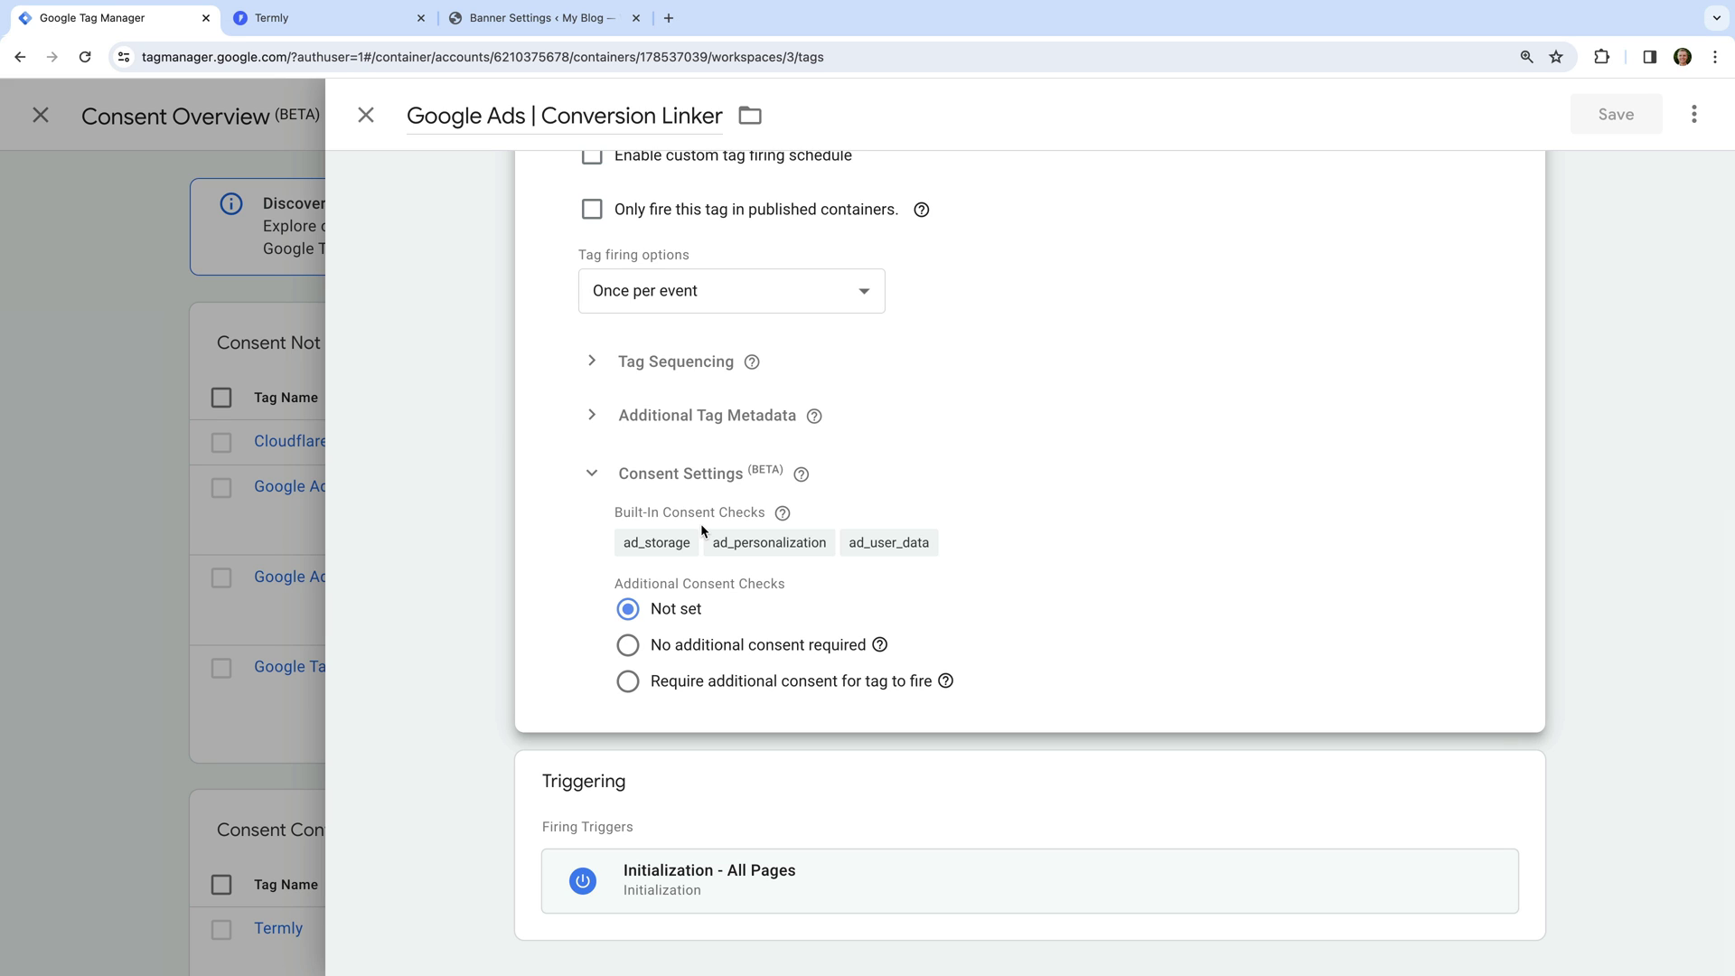
{"action": "left_click", "coordinate": [628, 646]}
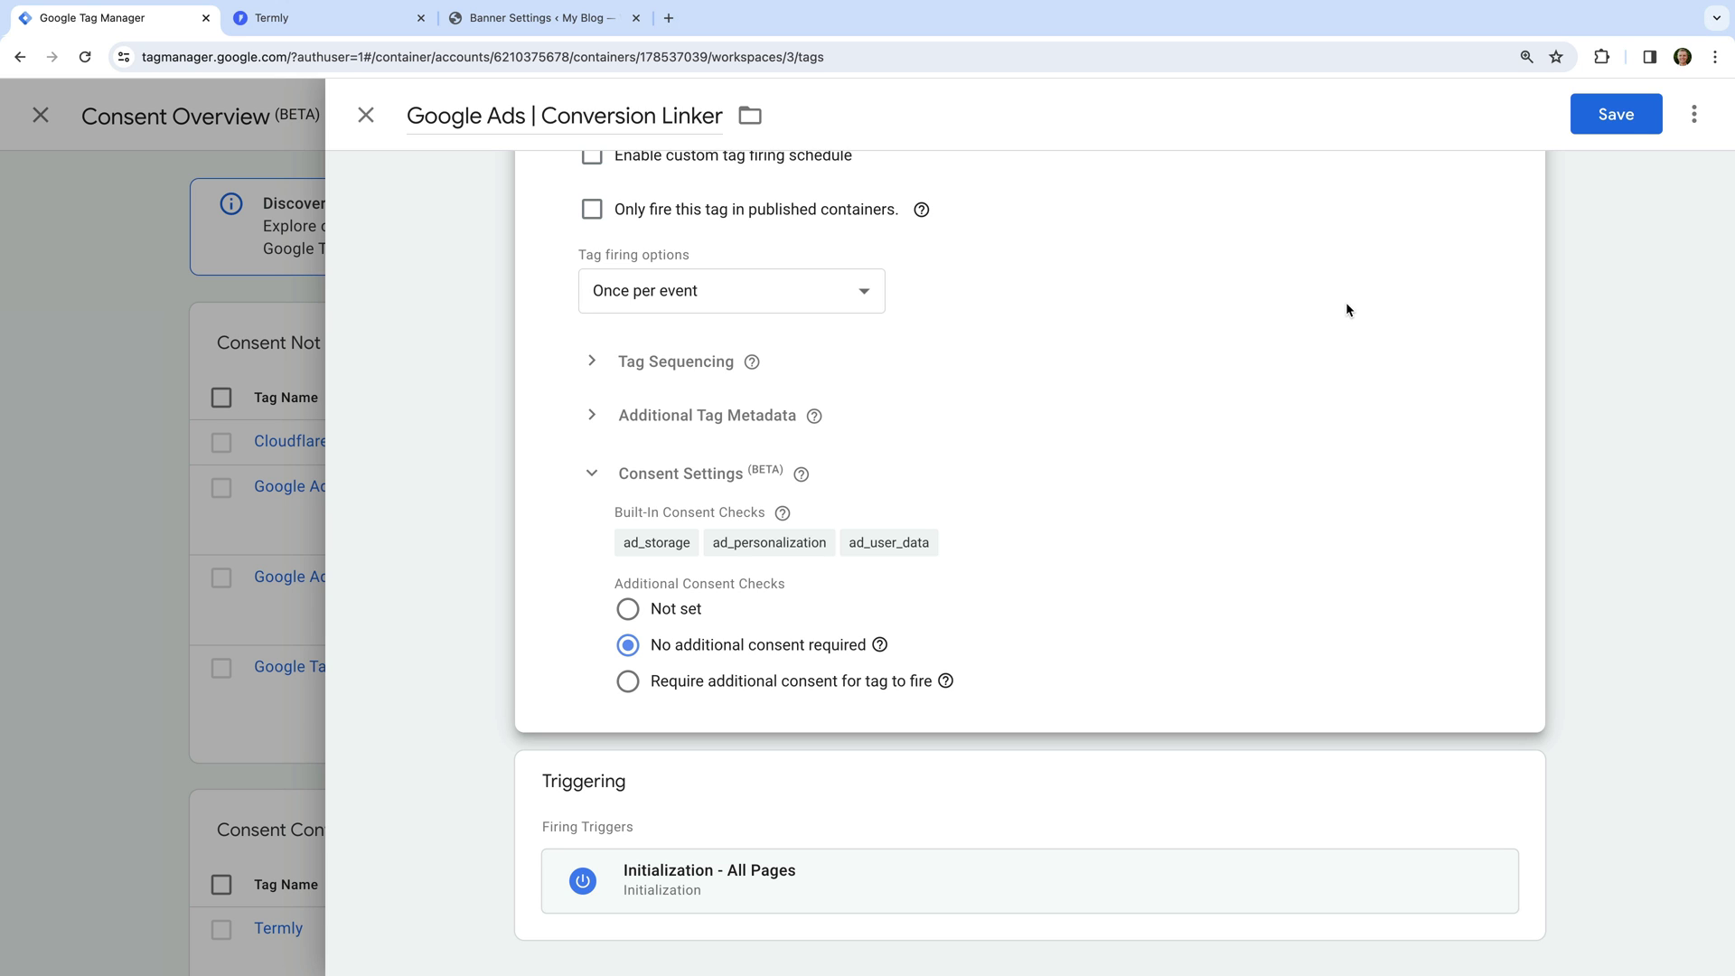
{"action": "left_click", "coordinate": [1592, 109]}
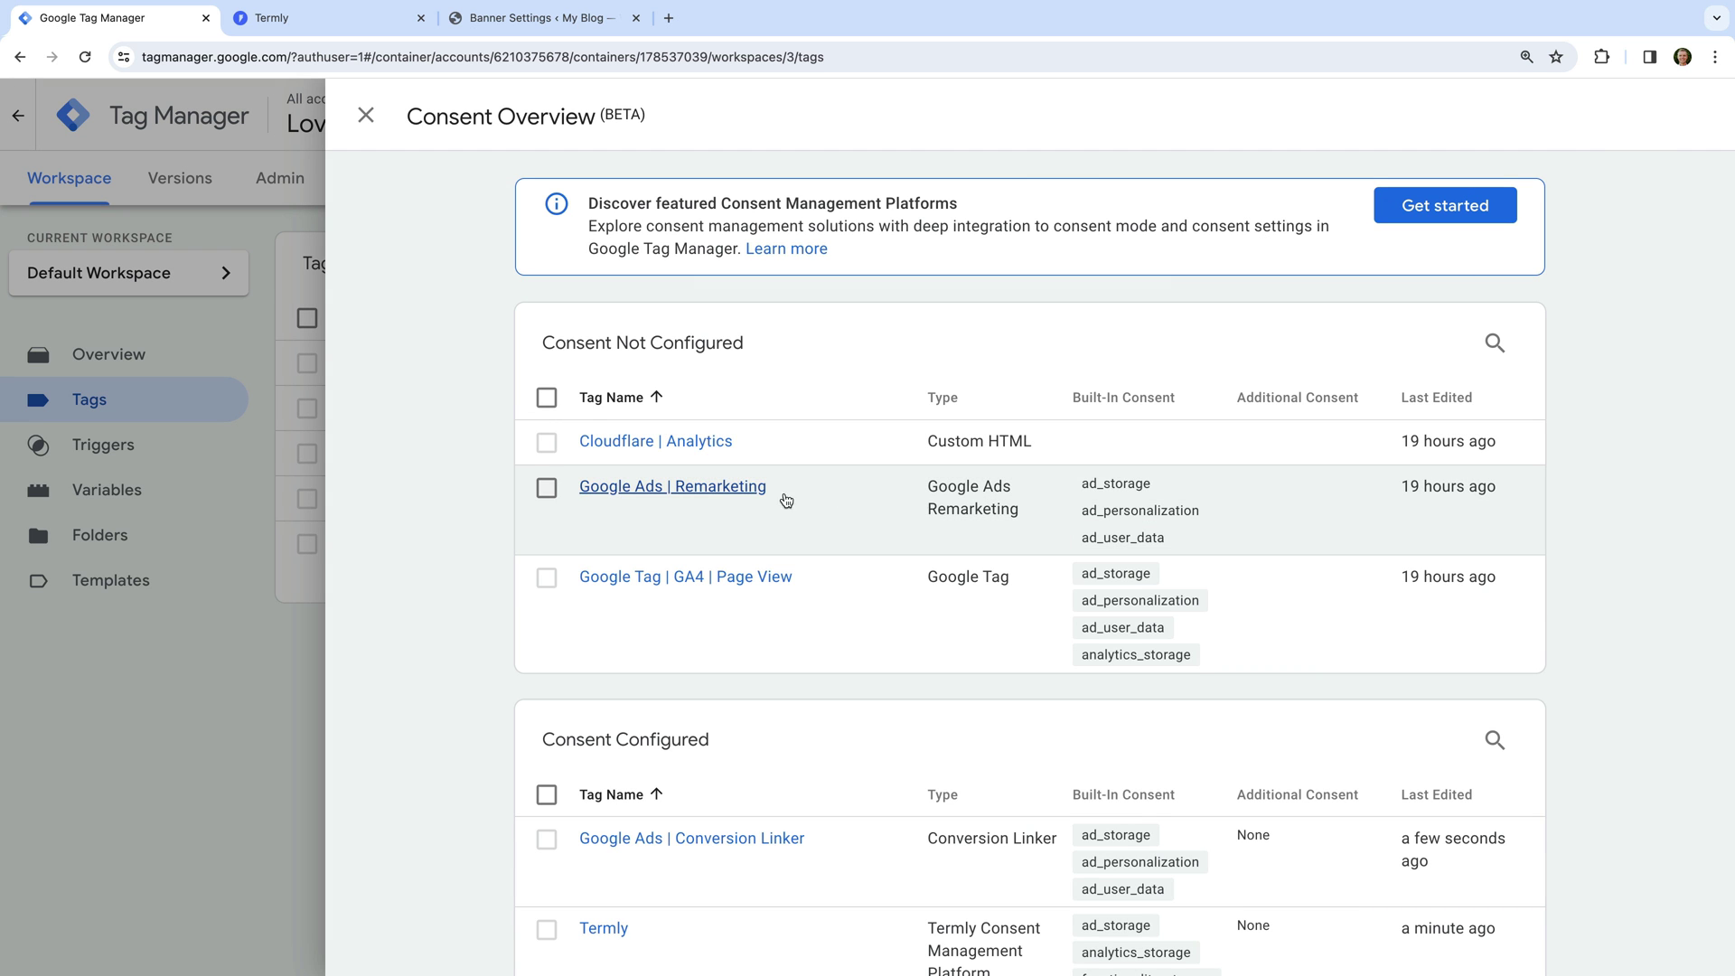
- Set Google Ads | Remarketing's Consent Settings to 'No additional consent required' and save
{"action": "left_click", "coordinate": [726, 489]}
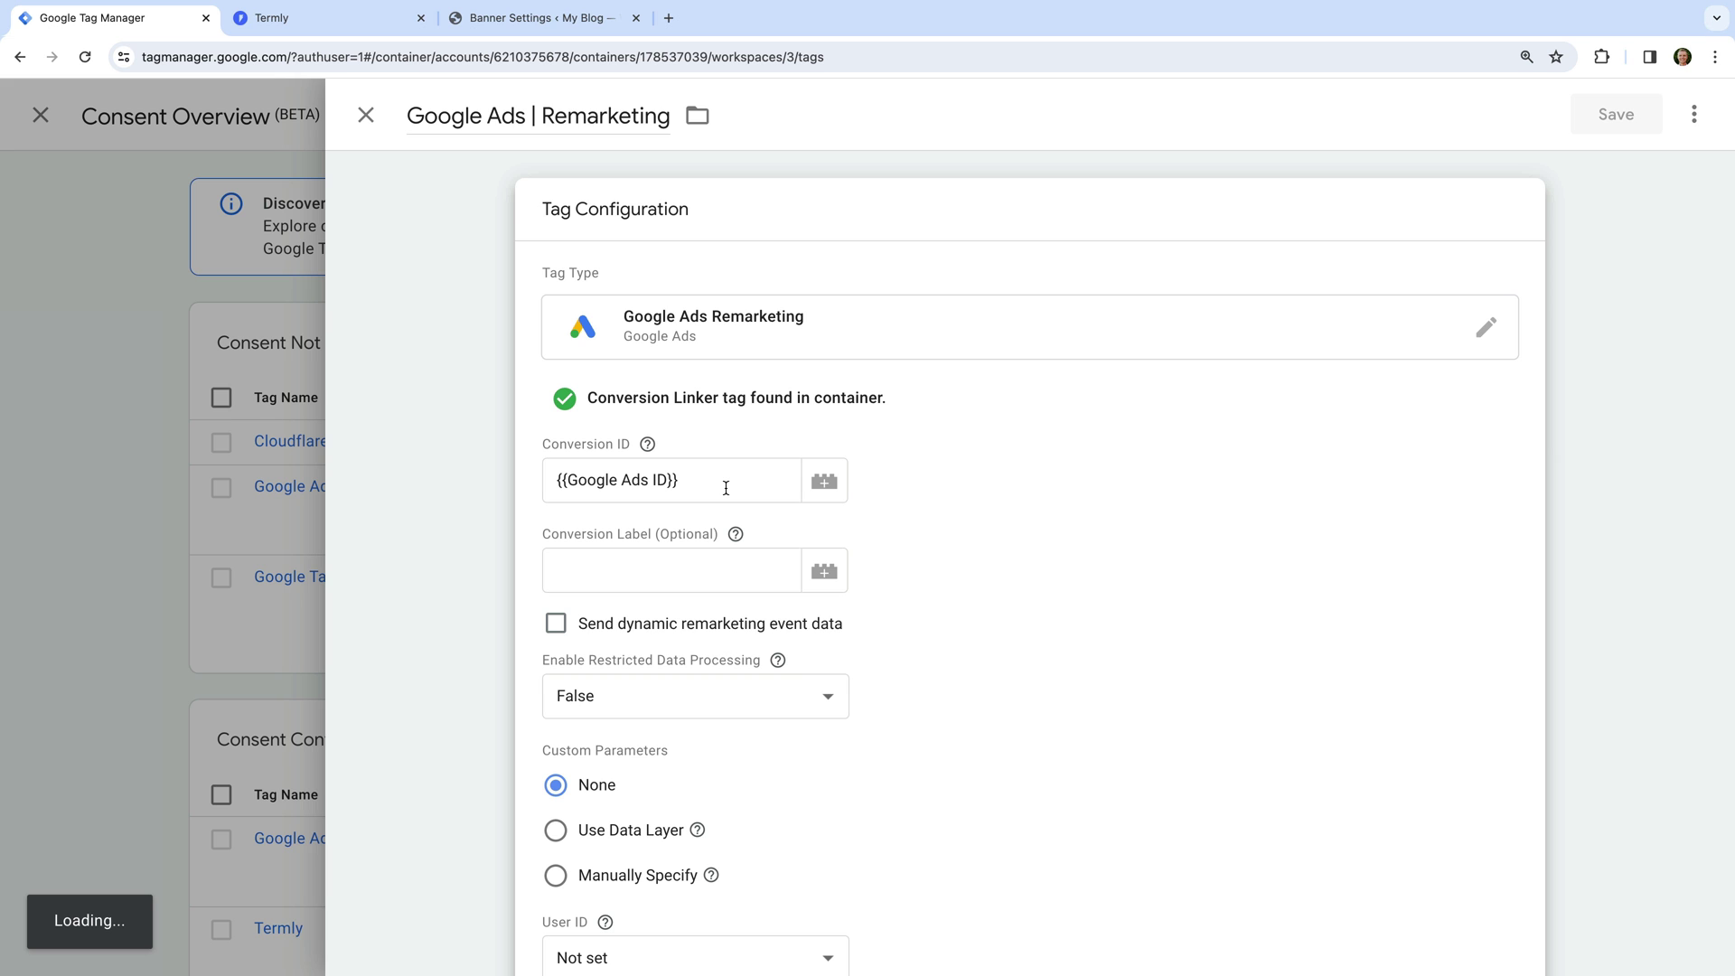
{"action": "scroll", "coordinate": [897, 576], "scroll_direction": "down", "scroll_amount": 8}
{"action": "mouse_move", "coordinate": [712, 438]}
{"action": "scroll", "coordinate": [709, 432], "scroll_direction": "down", "scroll_amount": 4}
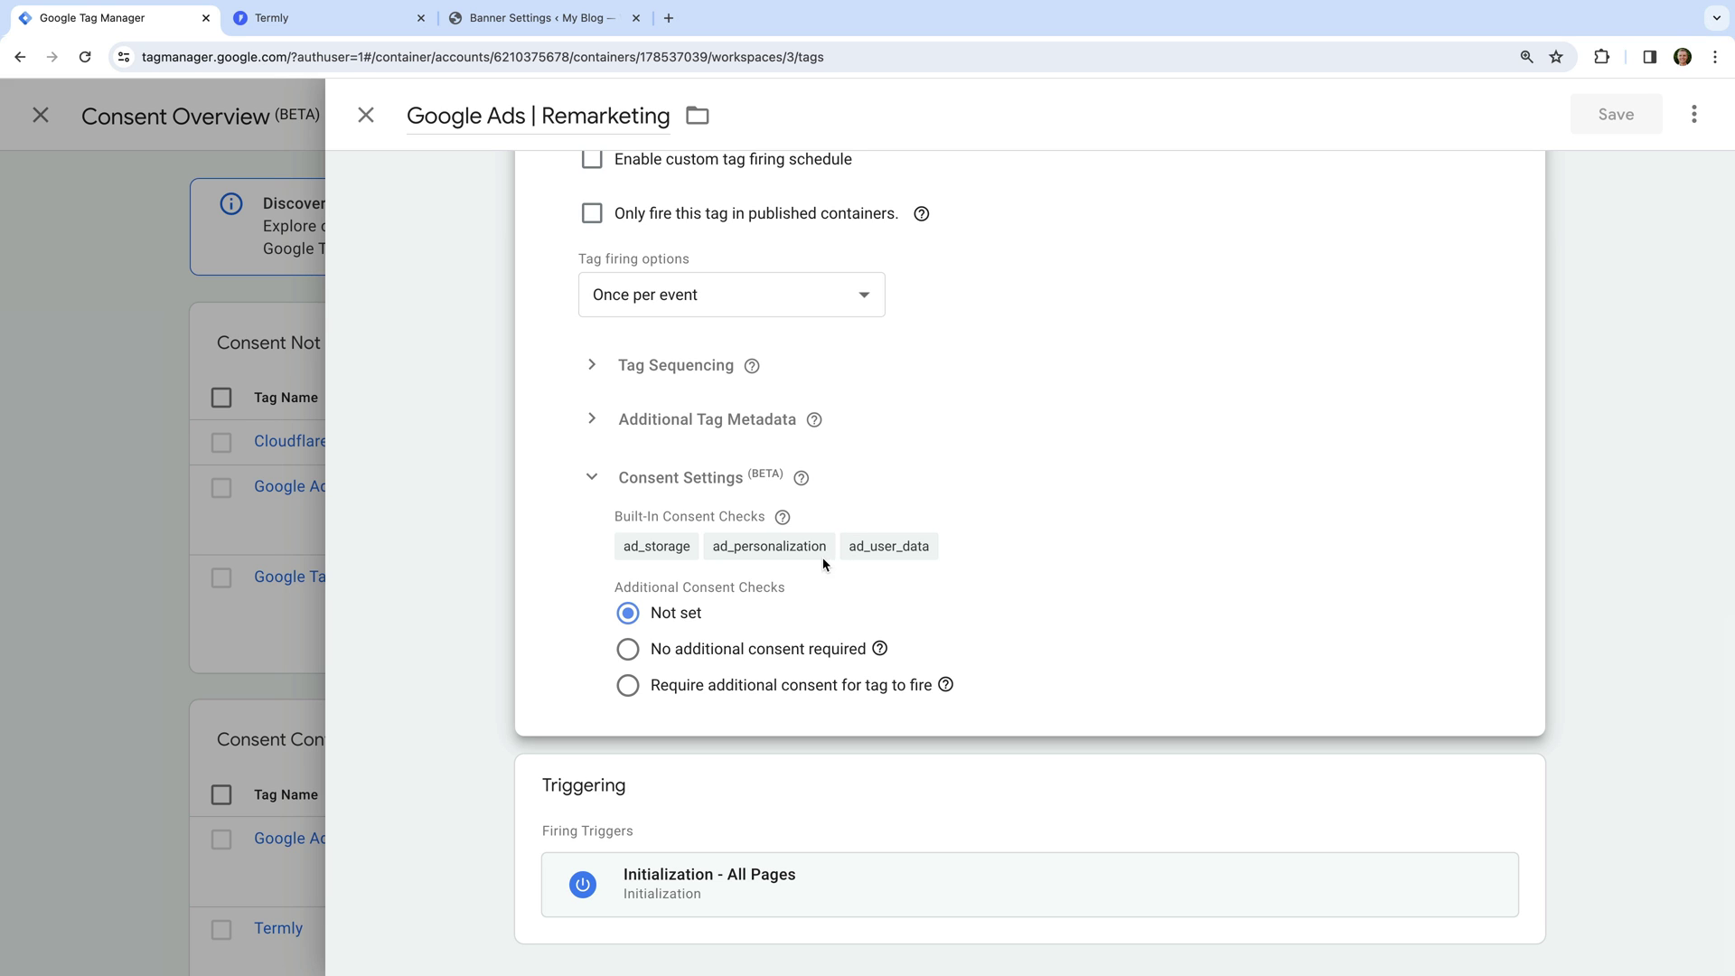
{"action": "left_click", "coordinate": [628, 650]}
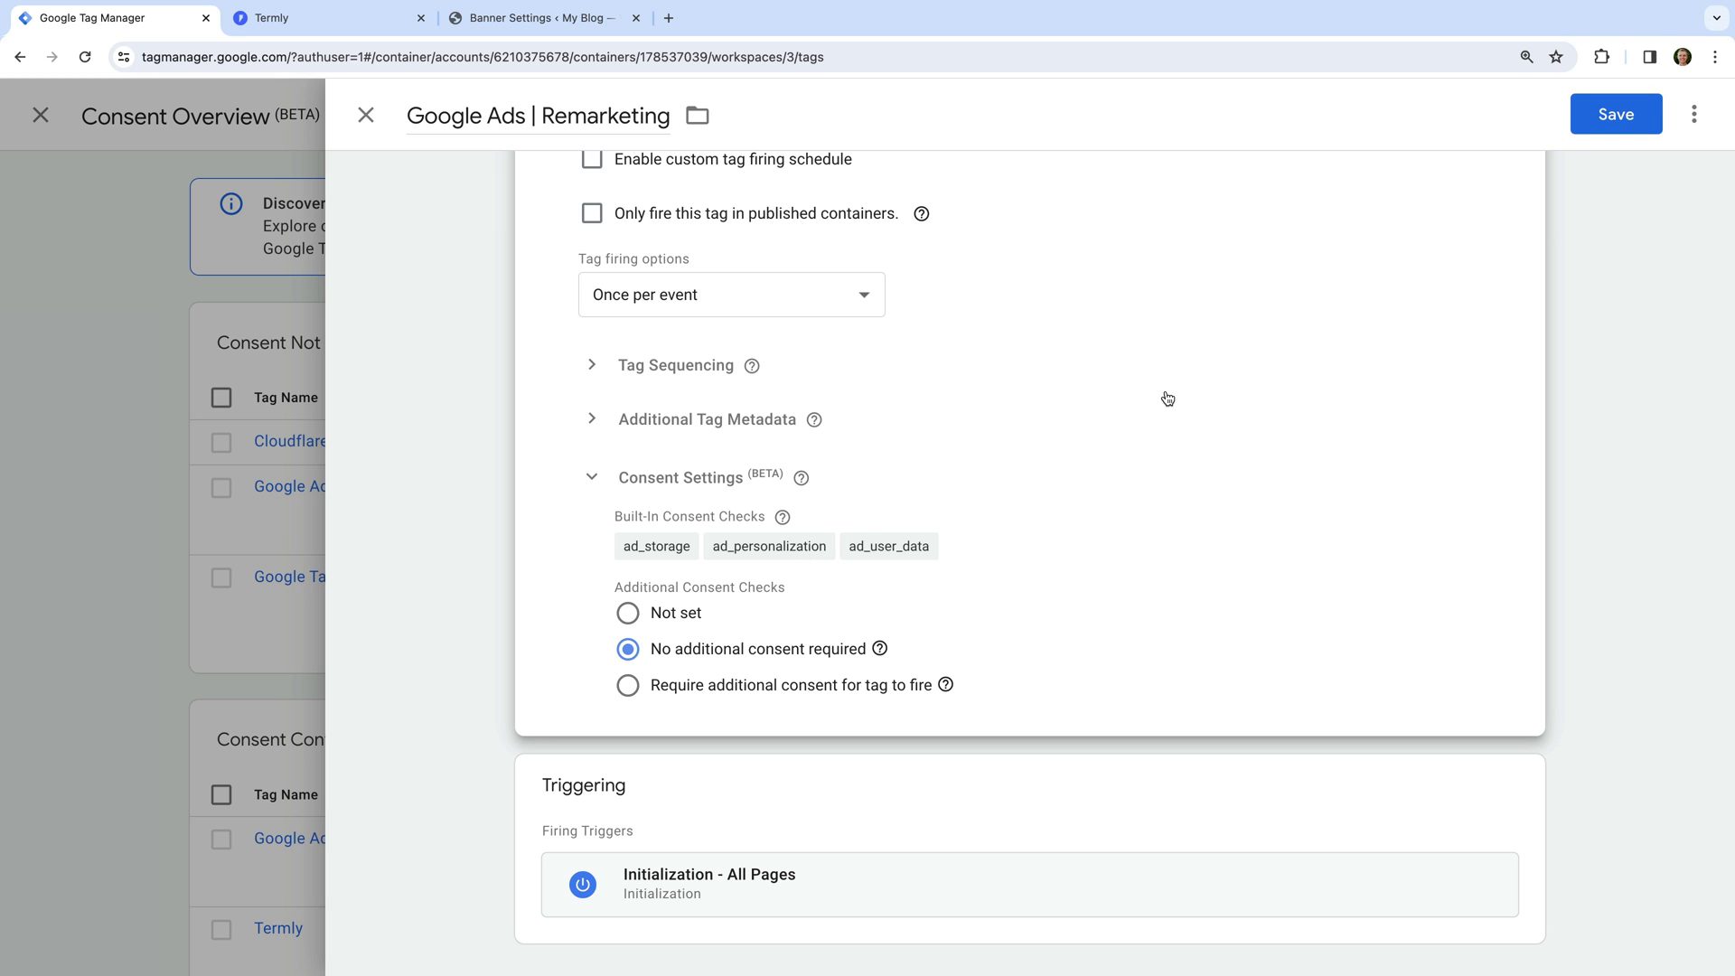
{"action": "left_click", "coordinate": [1590, 118]}
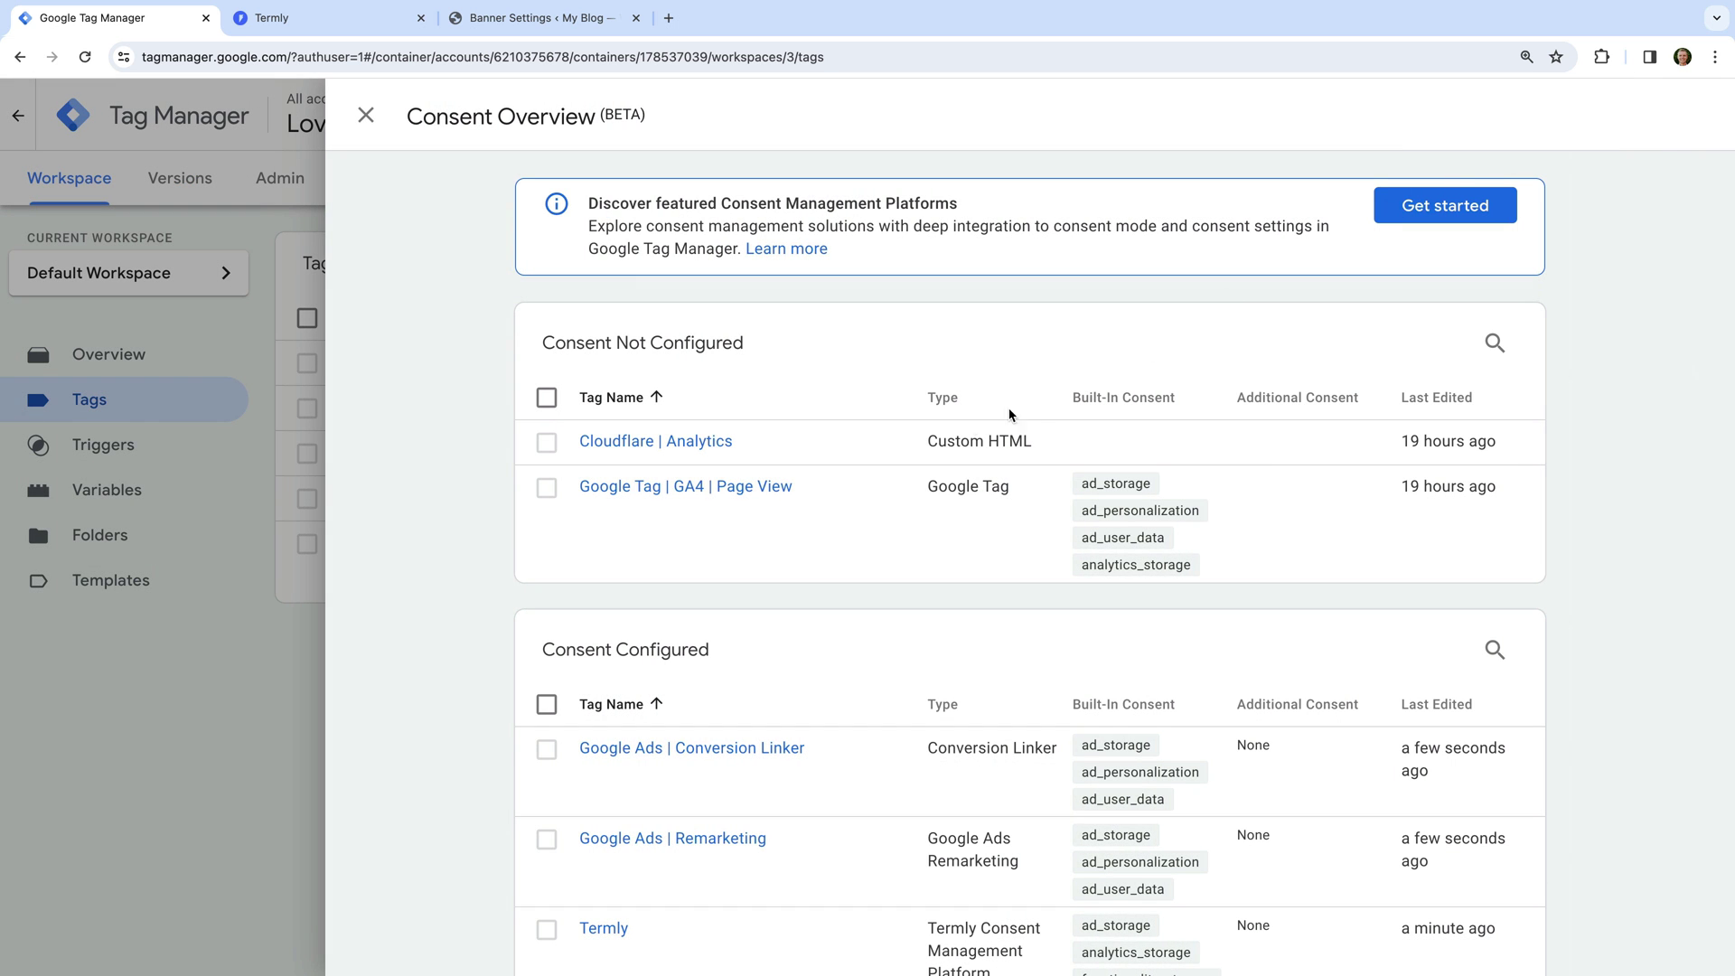
- Set Google Tag | GA4 | Page View's Consent Settings to 'No additional consent required' and save
{"action": "left_click", "coordinate": [753, 488]}
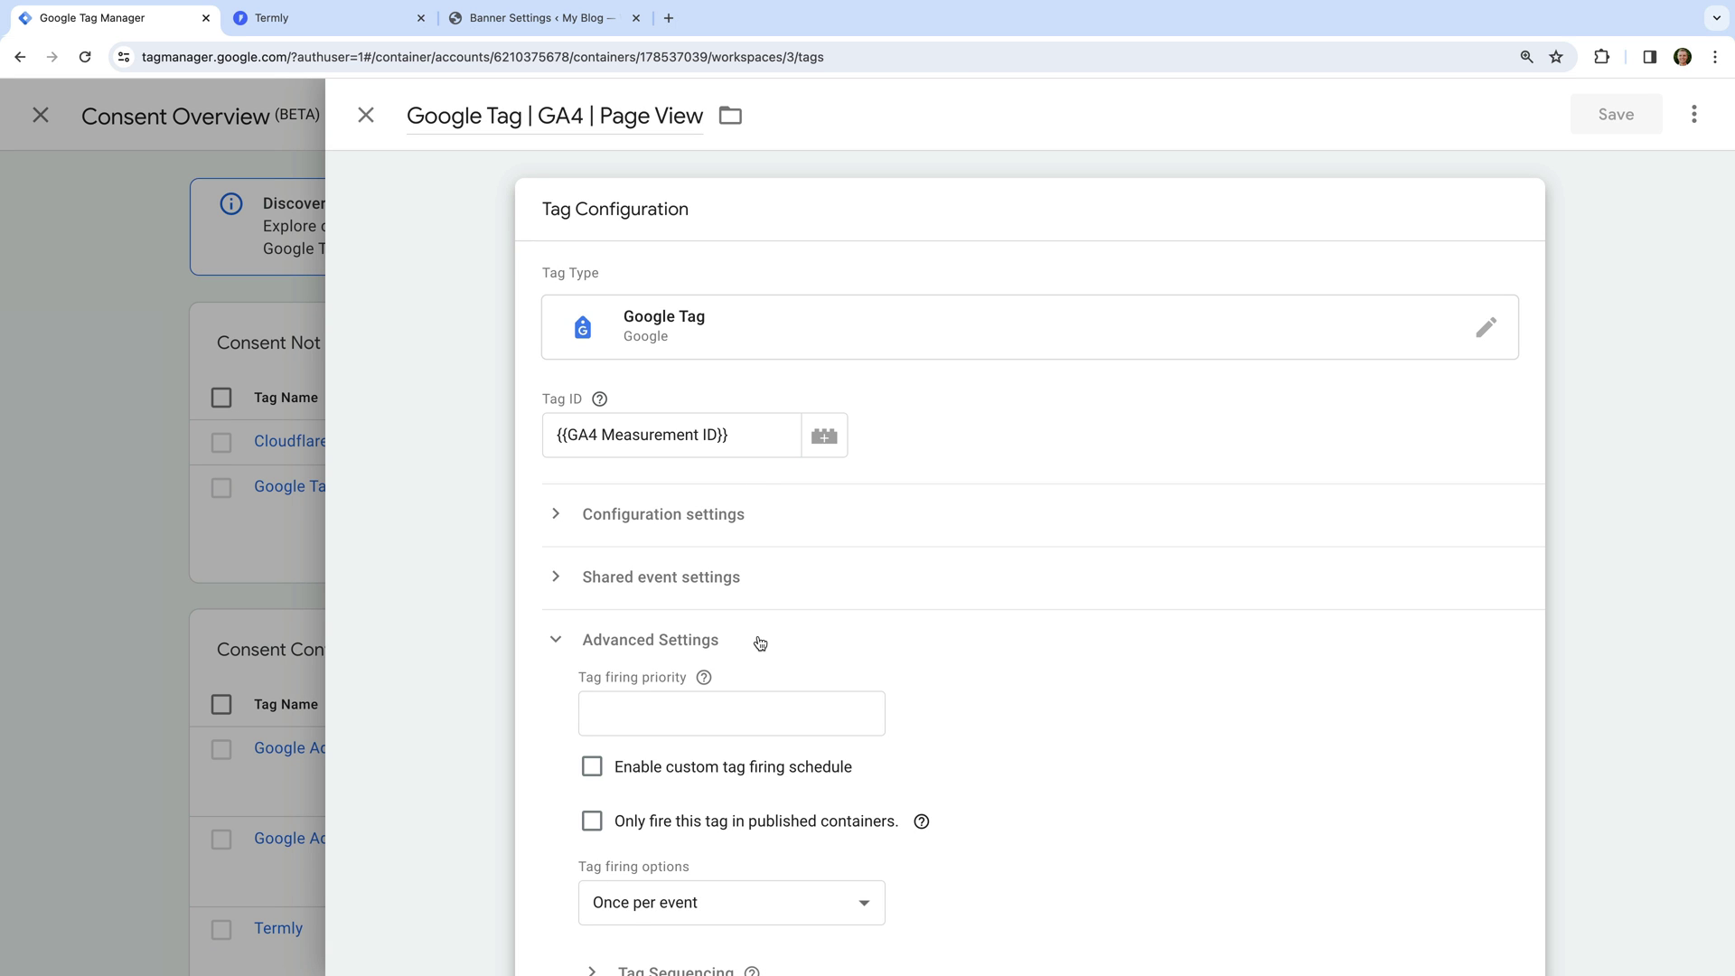
{"action": "scroll", "coordinate": [760, 642], "scroll_direction": "down", "scroll_amount": 7}
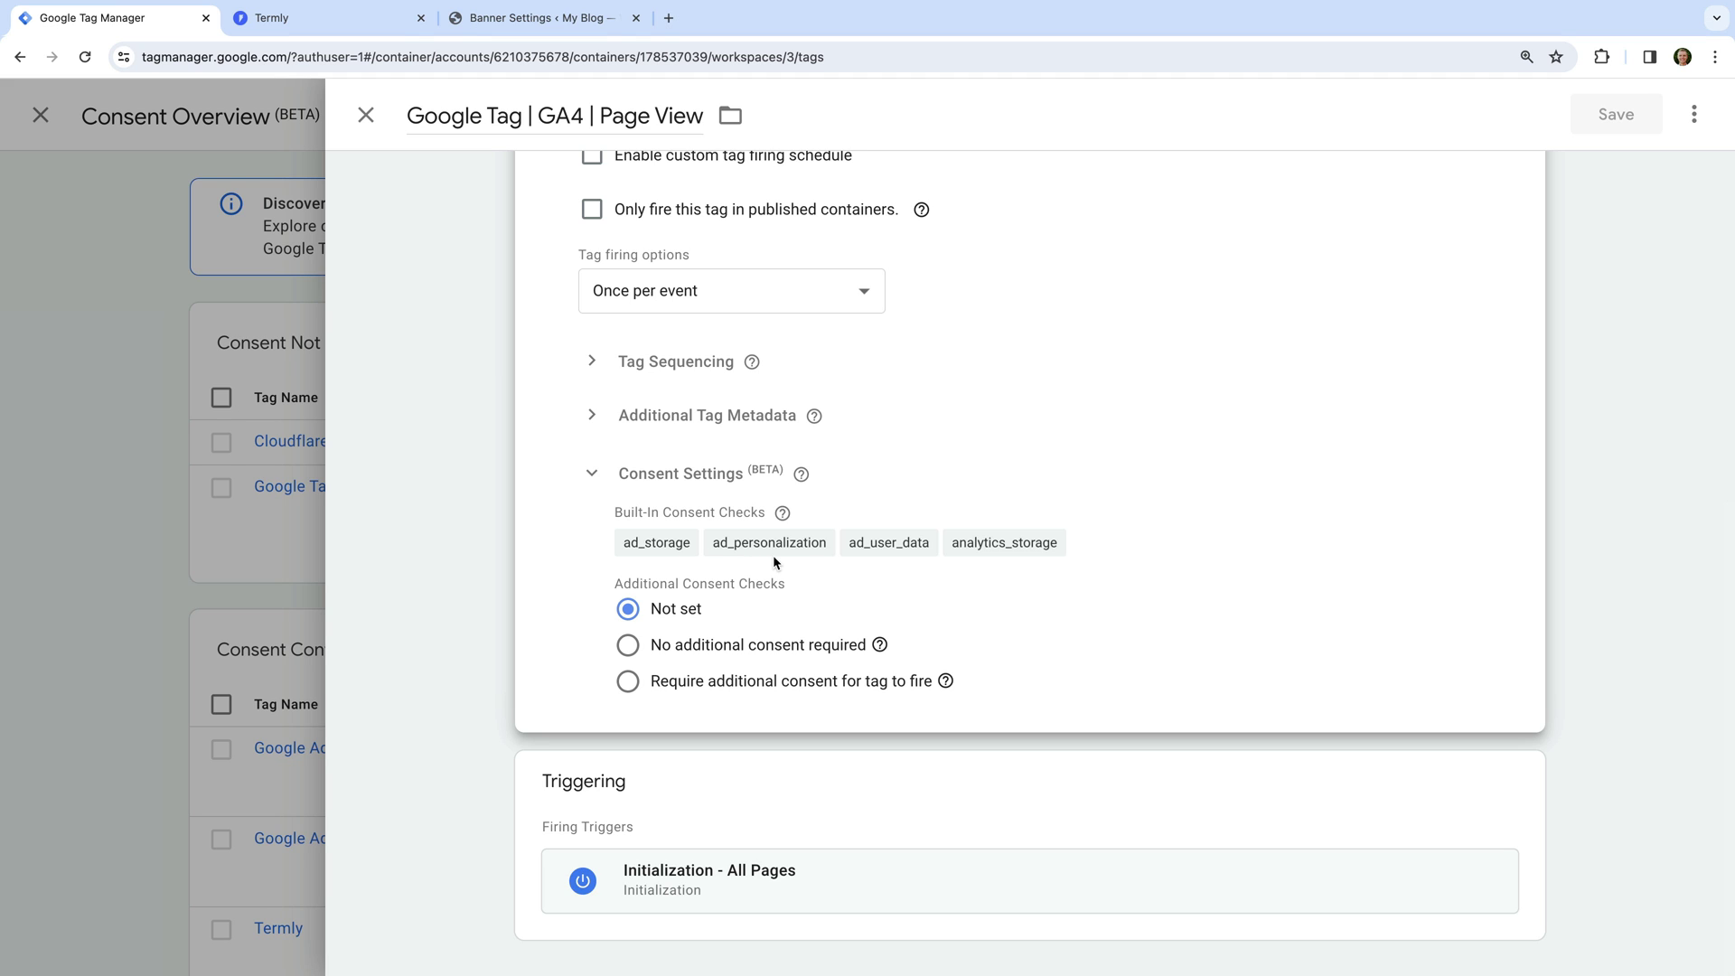
{"action": "left_click", "coordinate": [627, 648]}
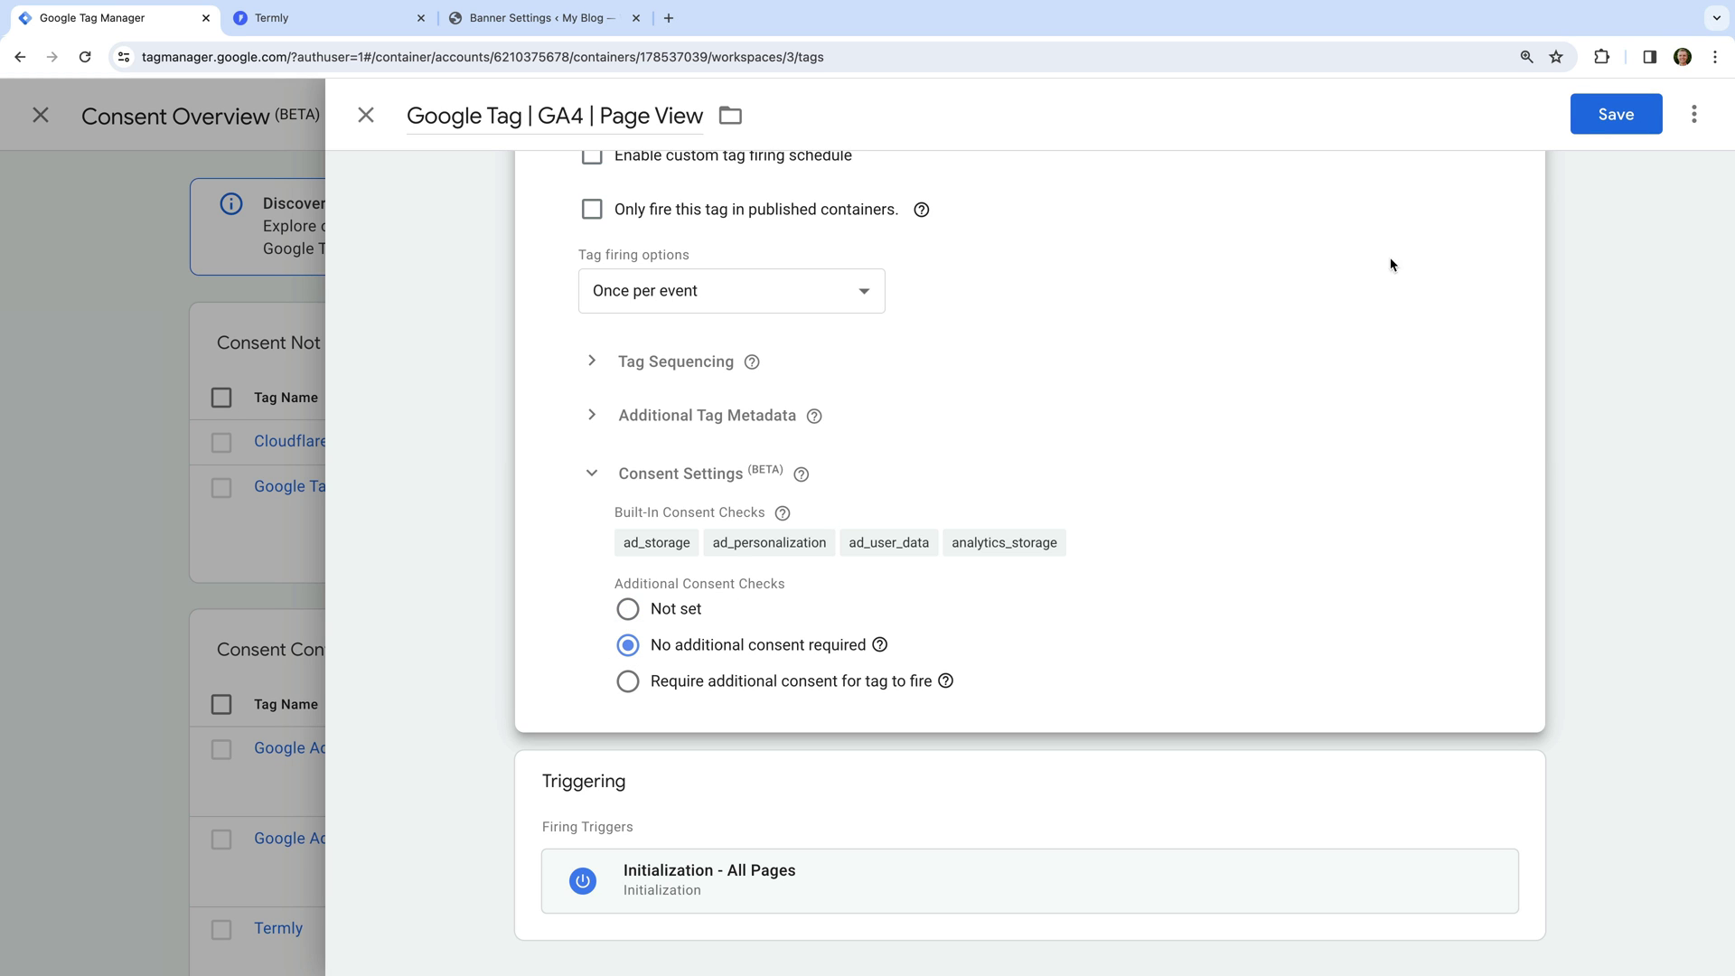
{"action": "left_click", "coordinate": [1605, 122]}
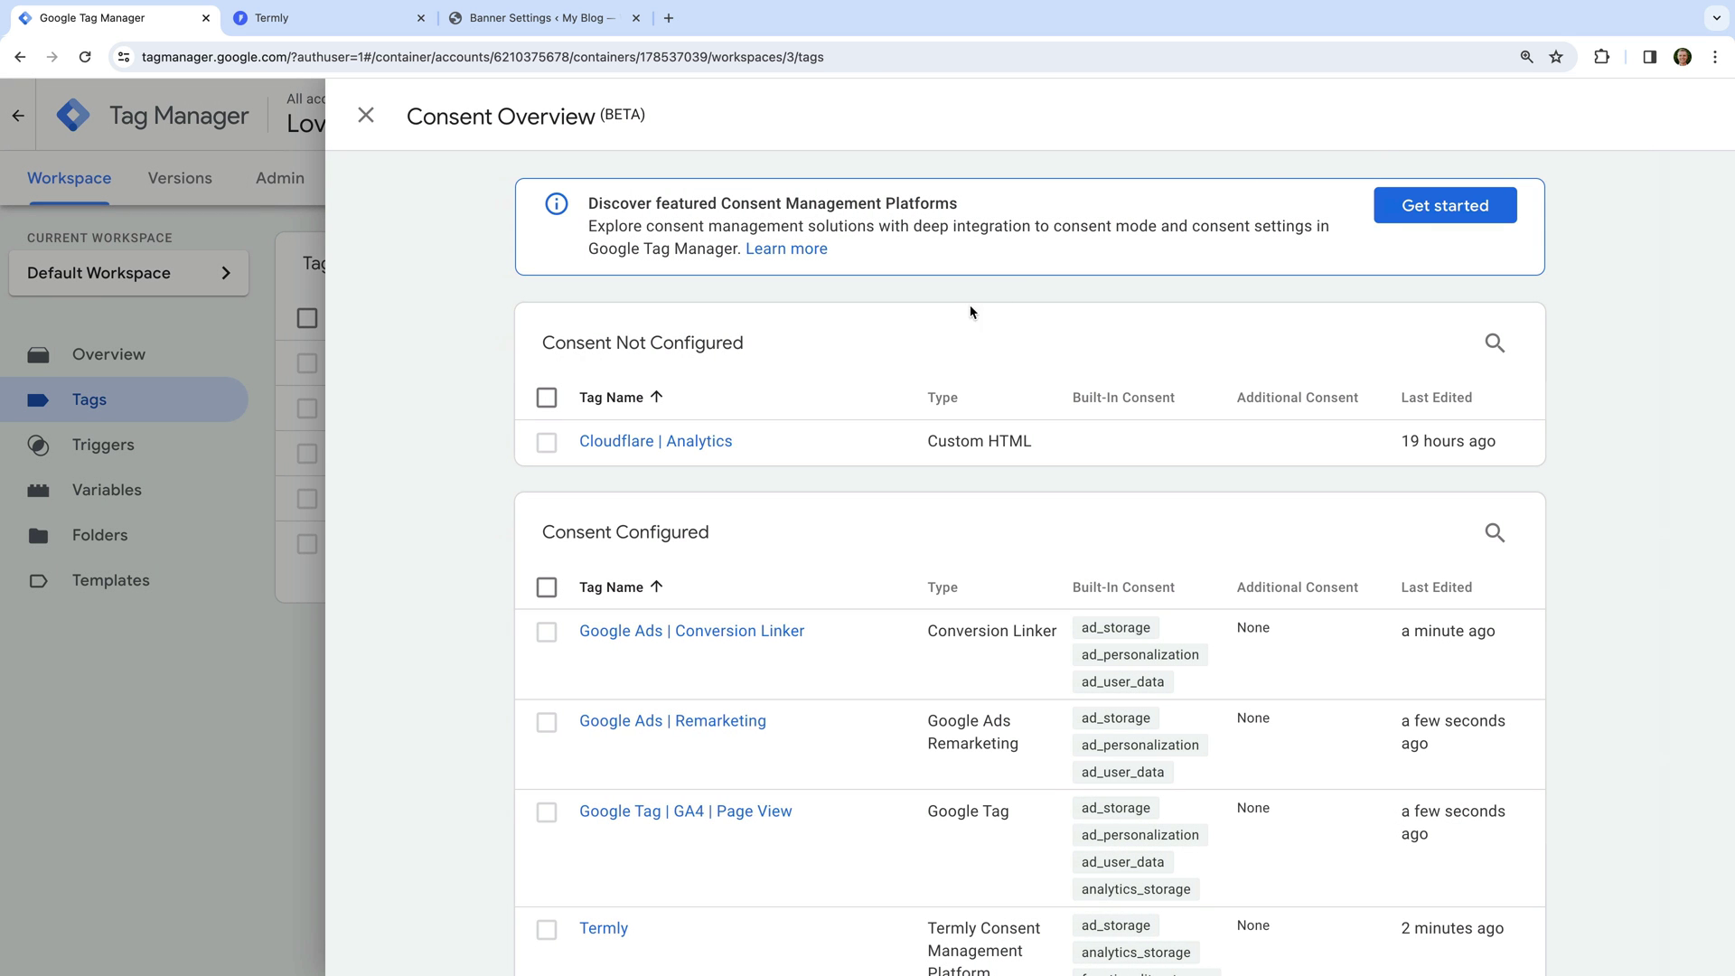
- Make the Cloudflare | Analytics tag require additional analytics_storage consent
{"action": "left_click", "coordinate": [733, 441]}
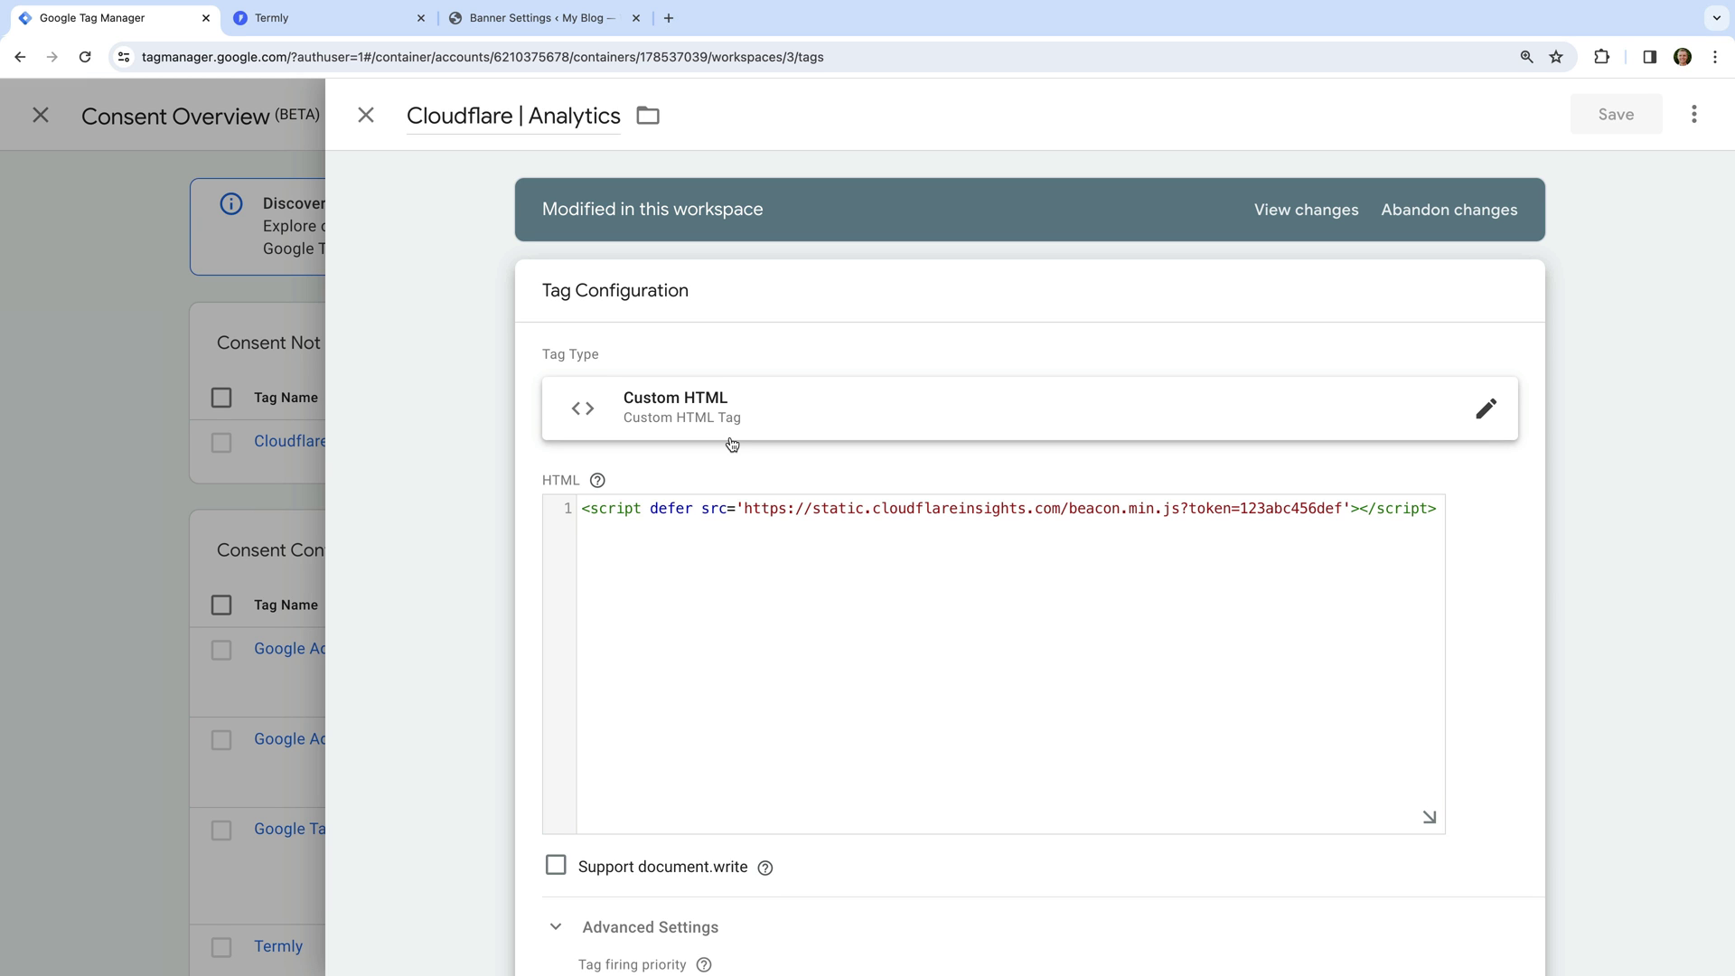
{"action": "scroll", "coordinate": [732, 444], "scroll_direction": "down", "scroll_amount": 1}
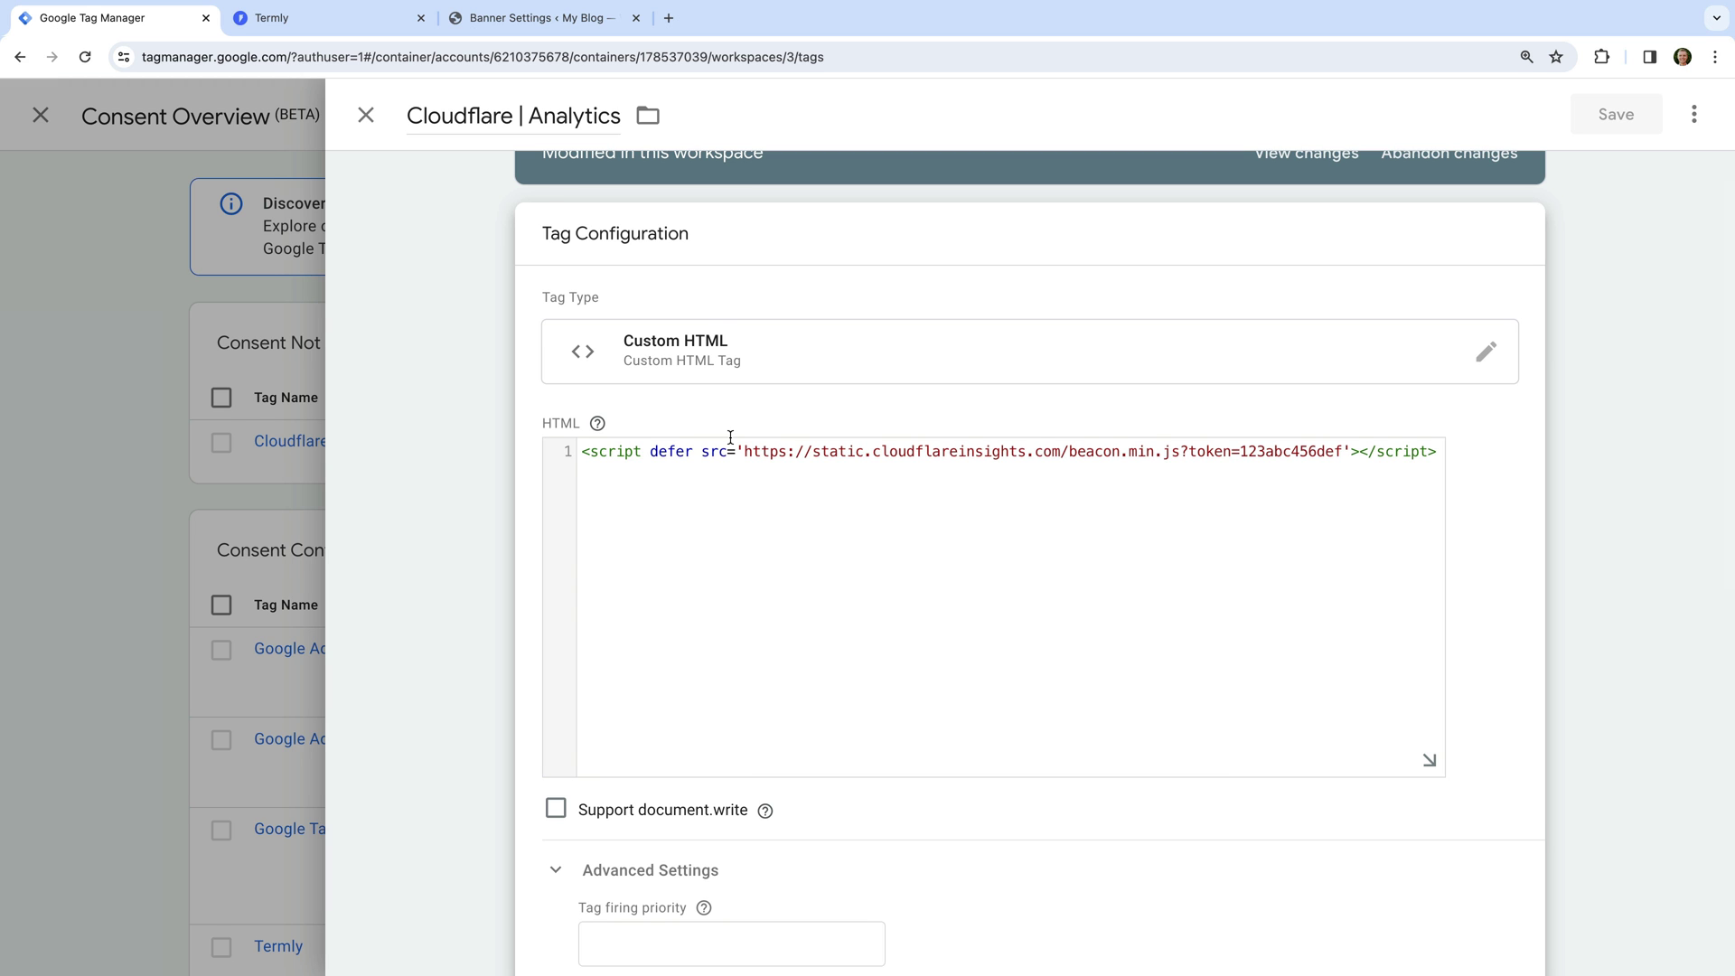
{"action": "scroll", "coordinate": [730, 437], "scroll_direction": "down", "scroll_amount": 6}
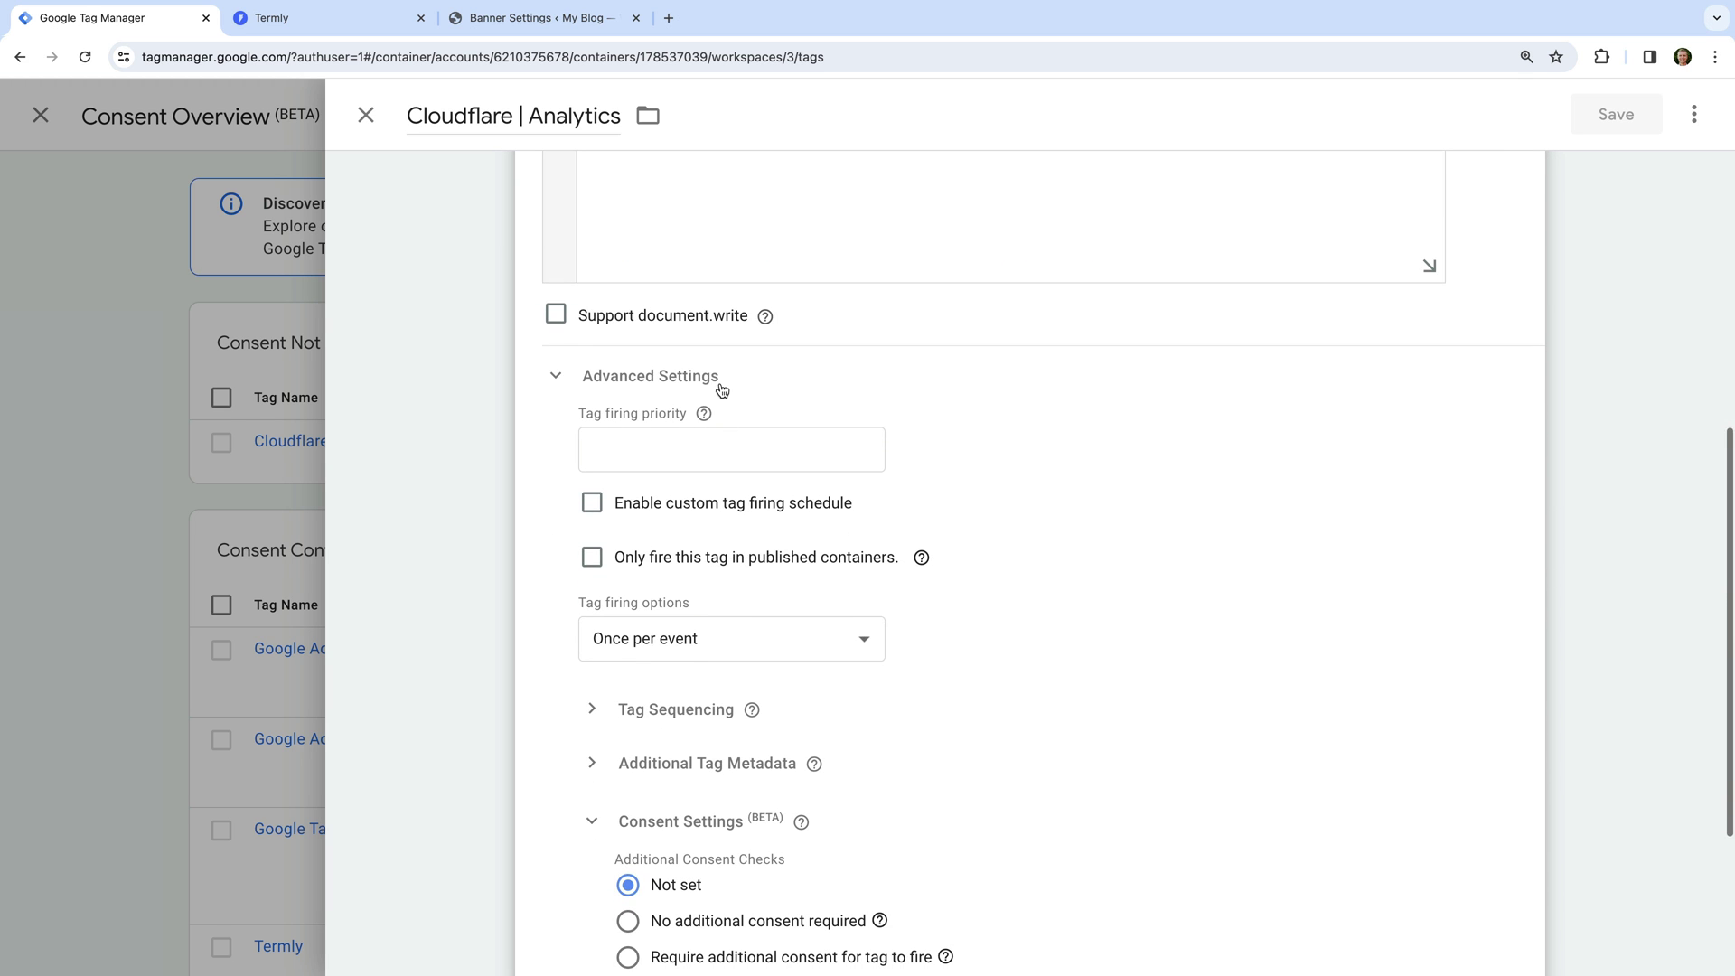
{"action": "scroll", "coordinate": [846, 588], "scroll_direction": "down", "scroll_amount": 3}
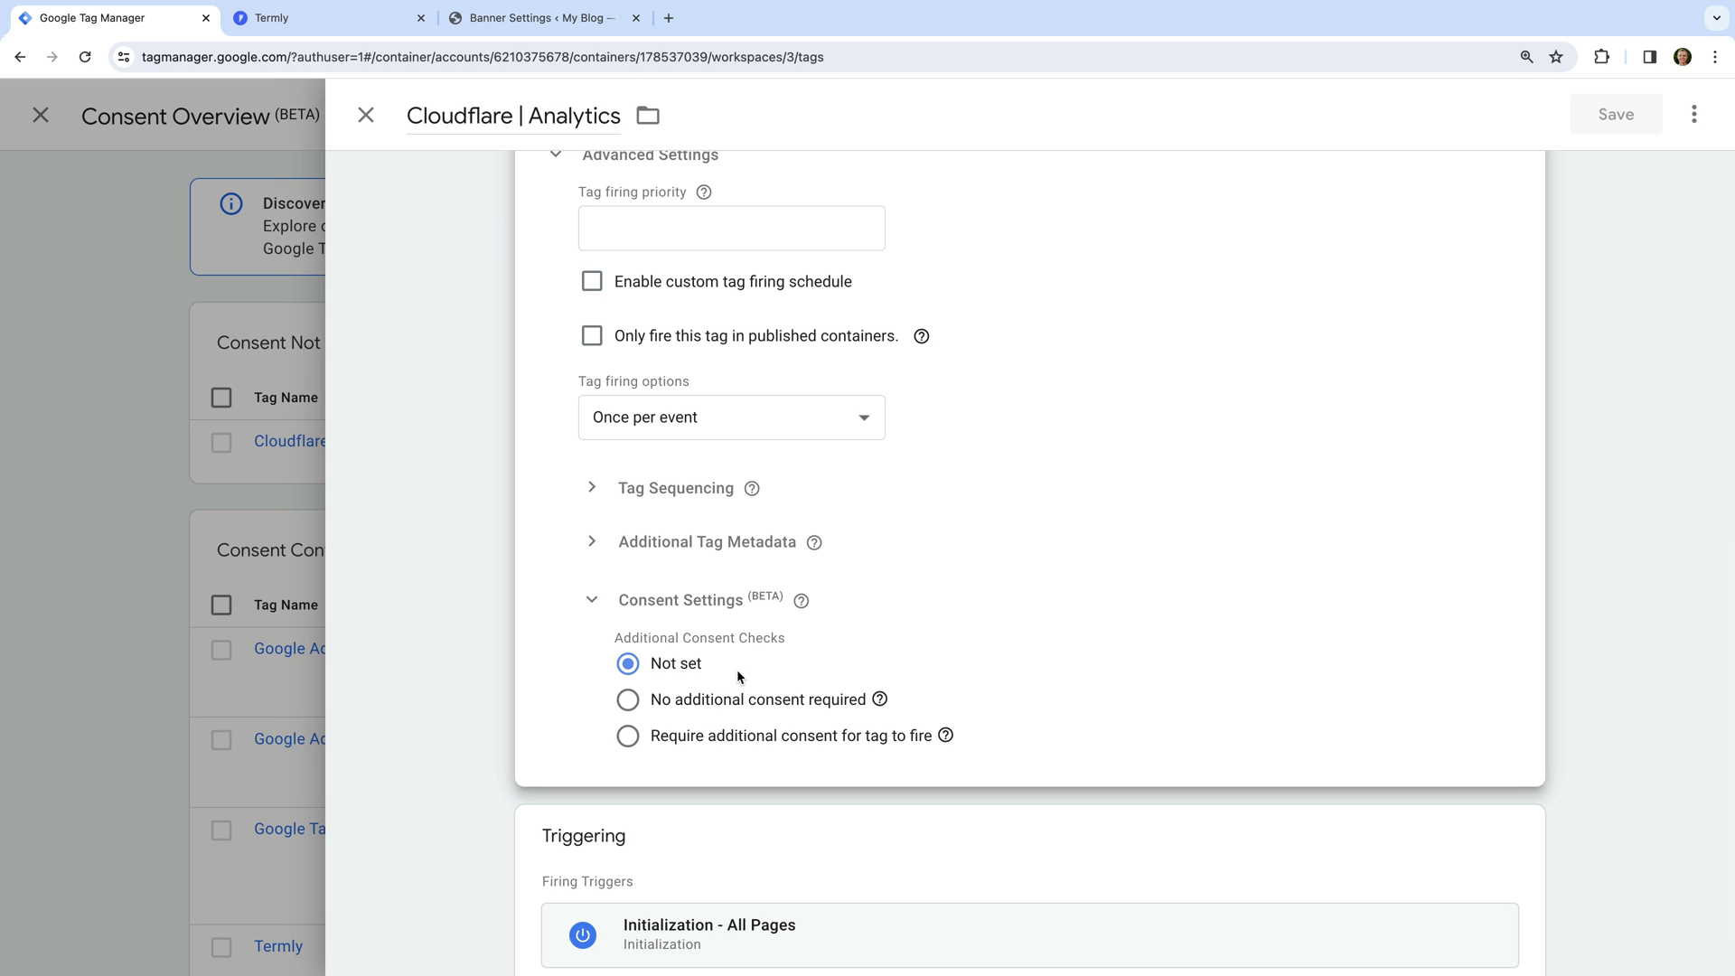
{"action": "left_click", "coordinate": [630, 737]}
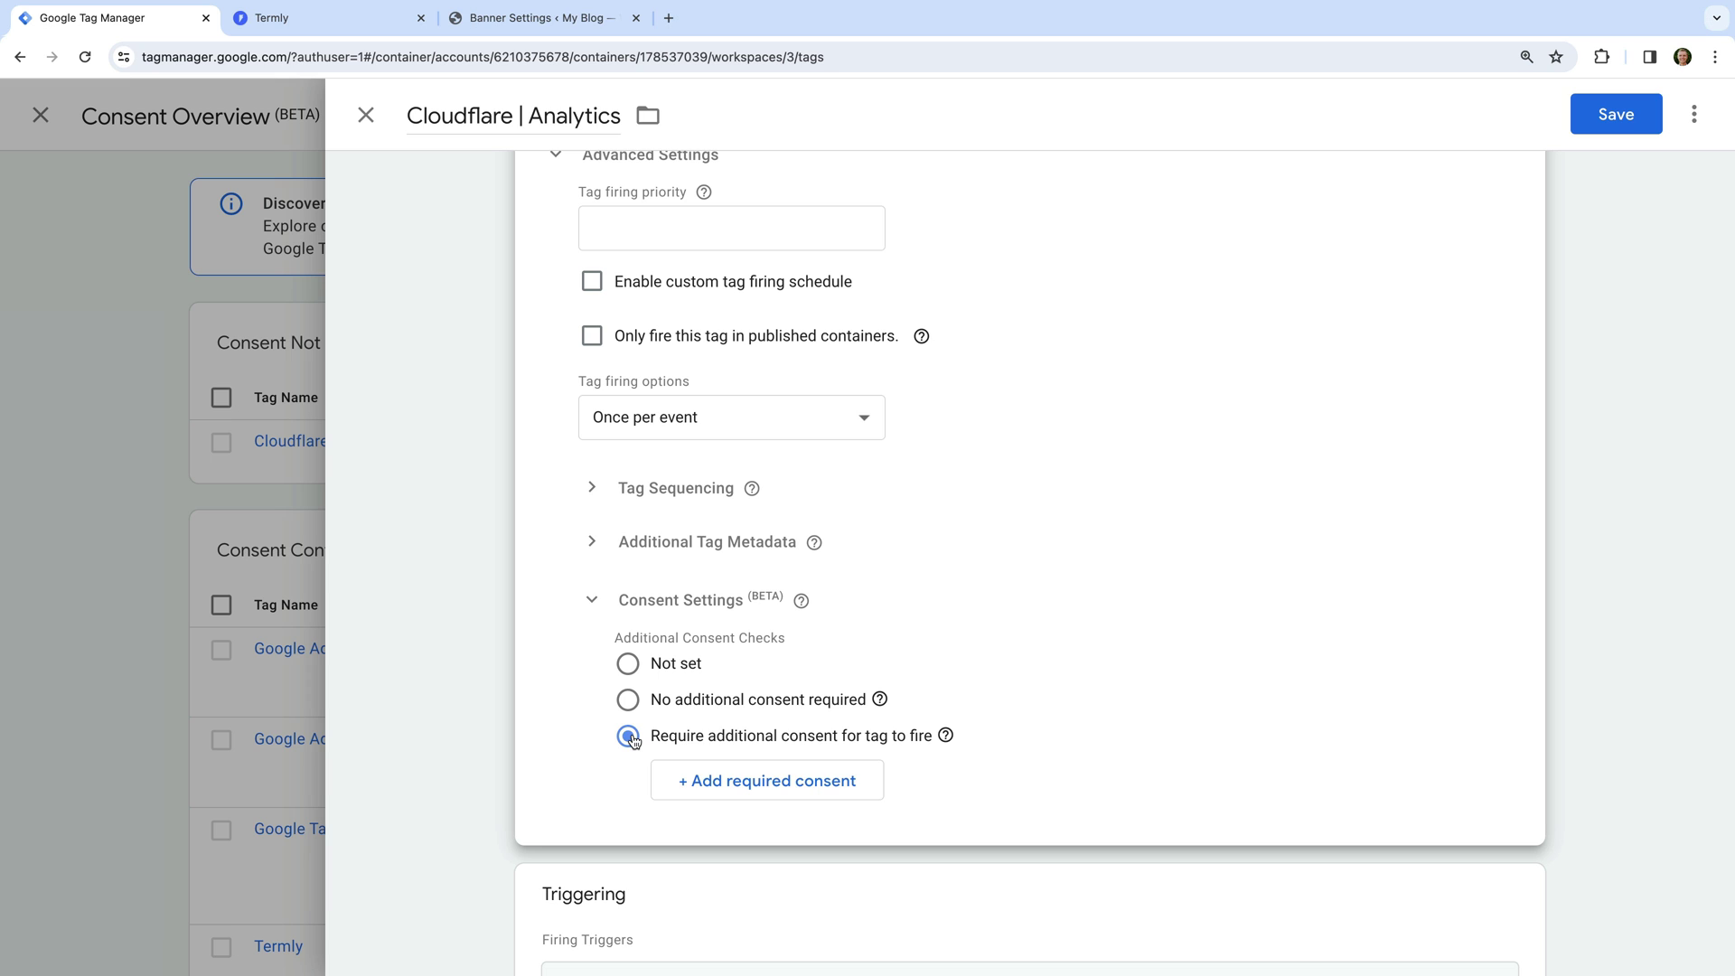
{"action": "left_click", "coordinate": [757, 783]}
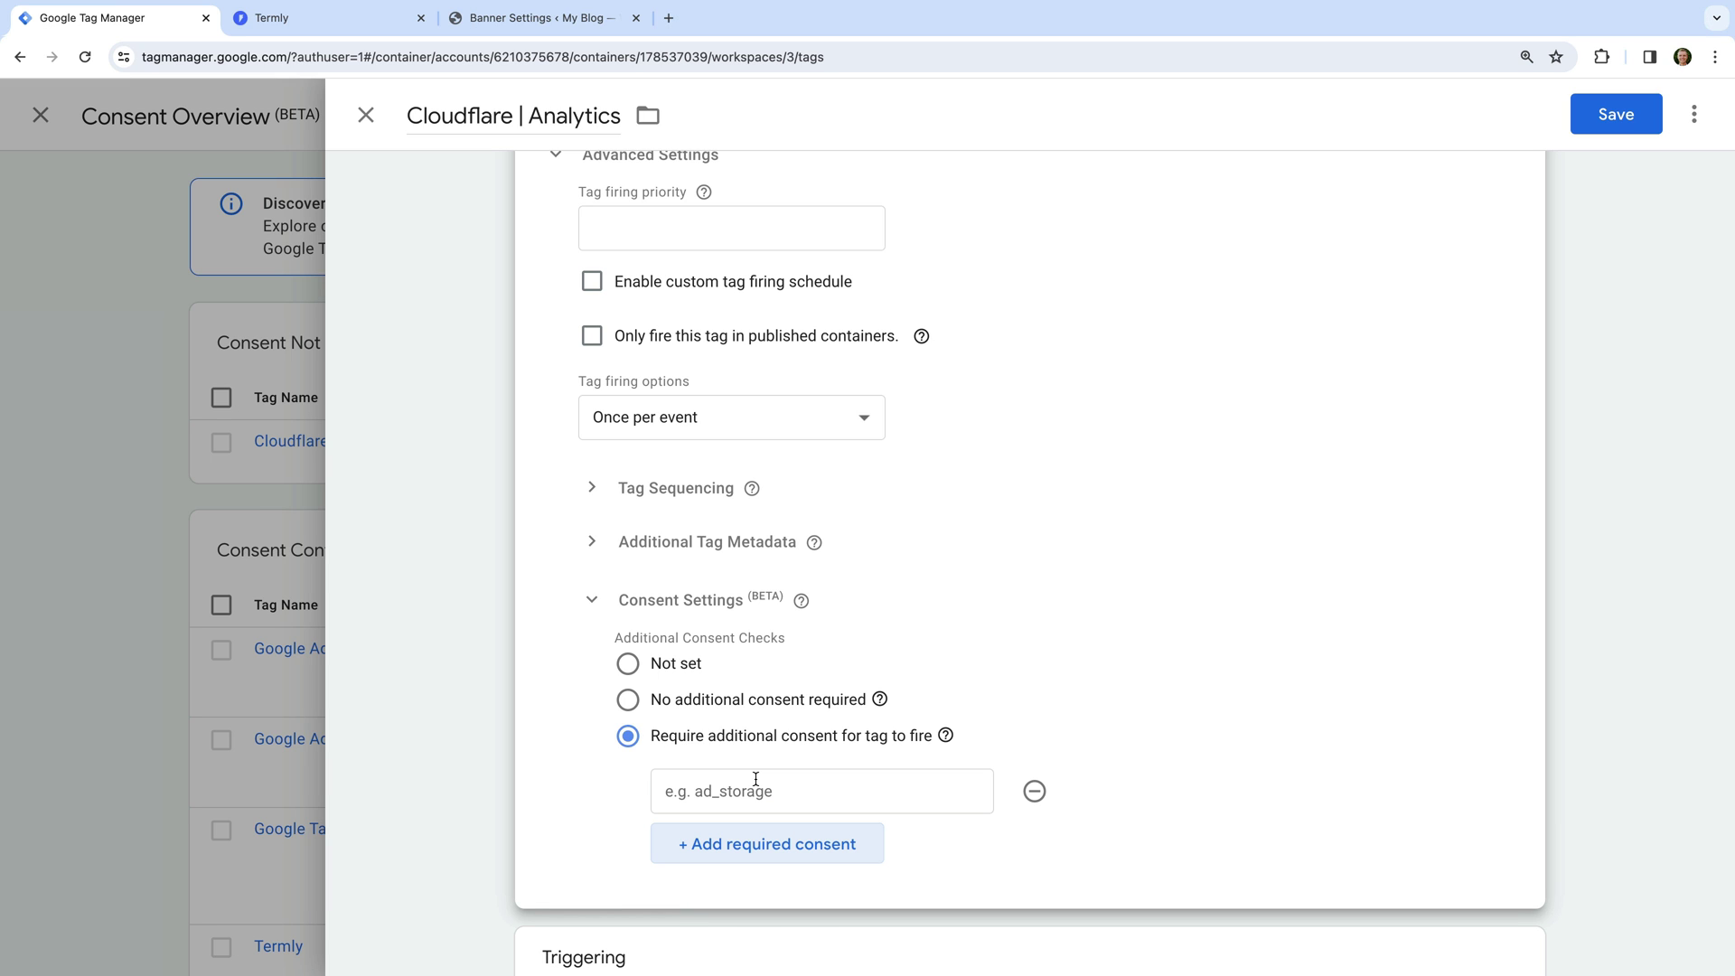
{"action": "left_click", "coordinate": [756, 779]}
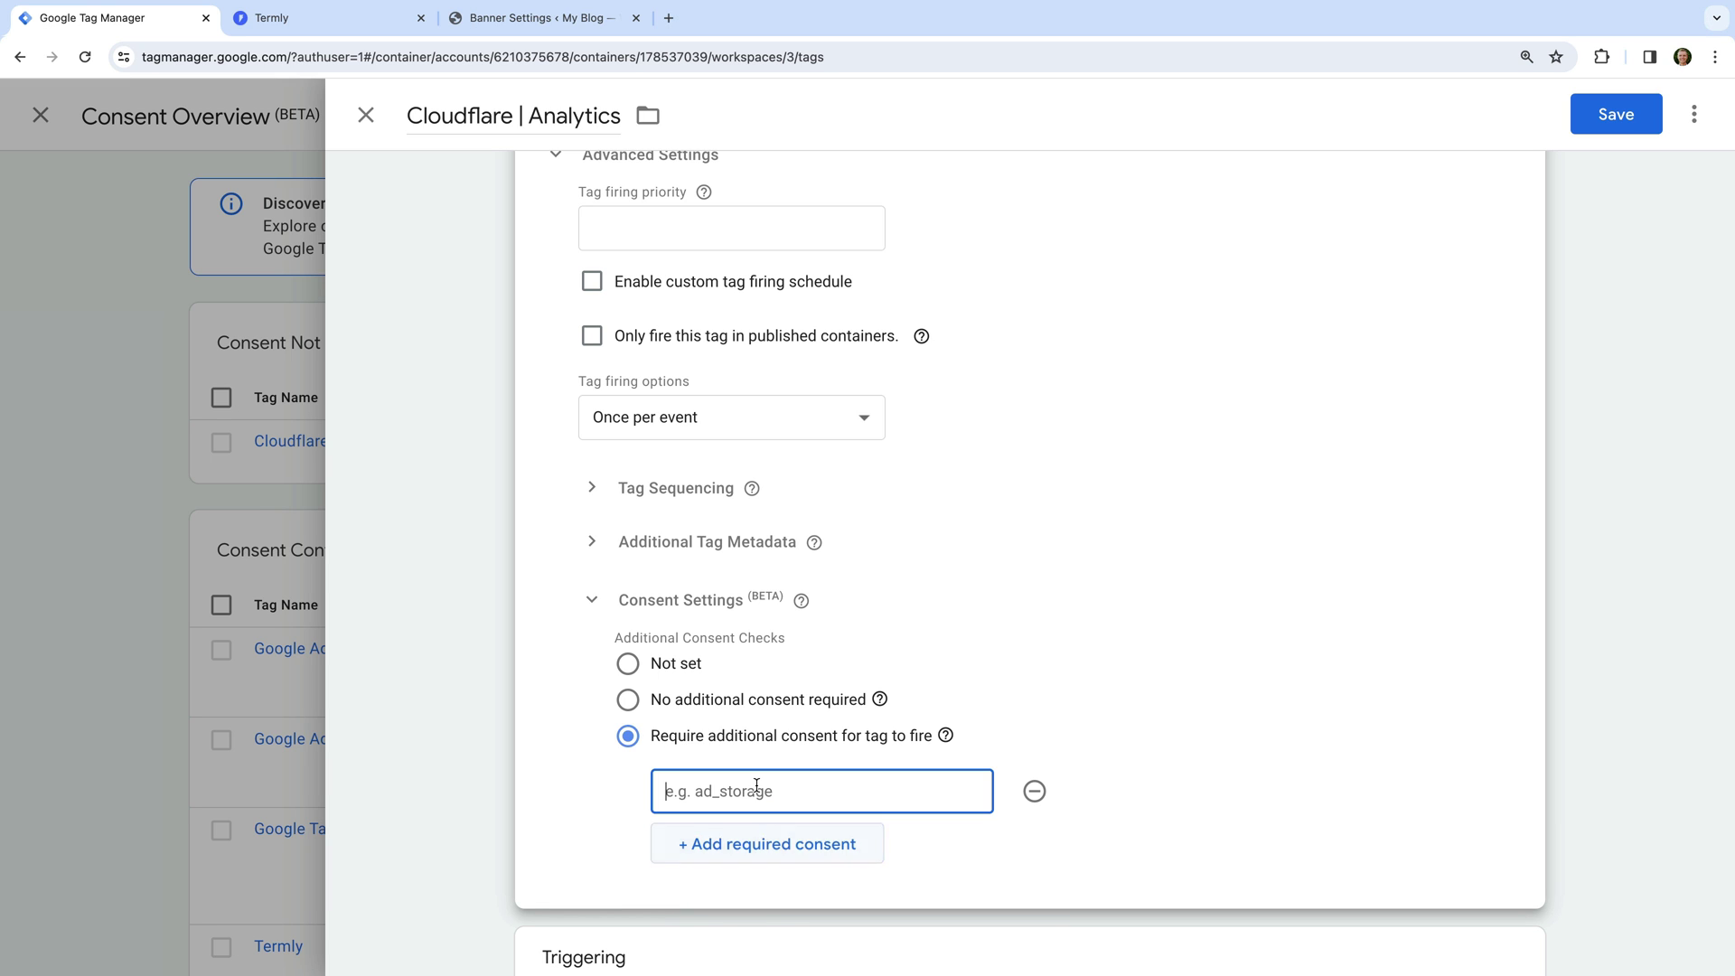
{"action": "left_click", "coordinate": [769, 875]}
{"action": "left_click", "coordinate": [740, 515]}
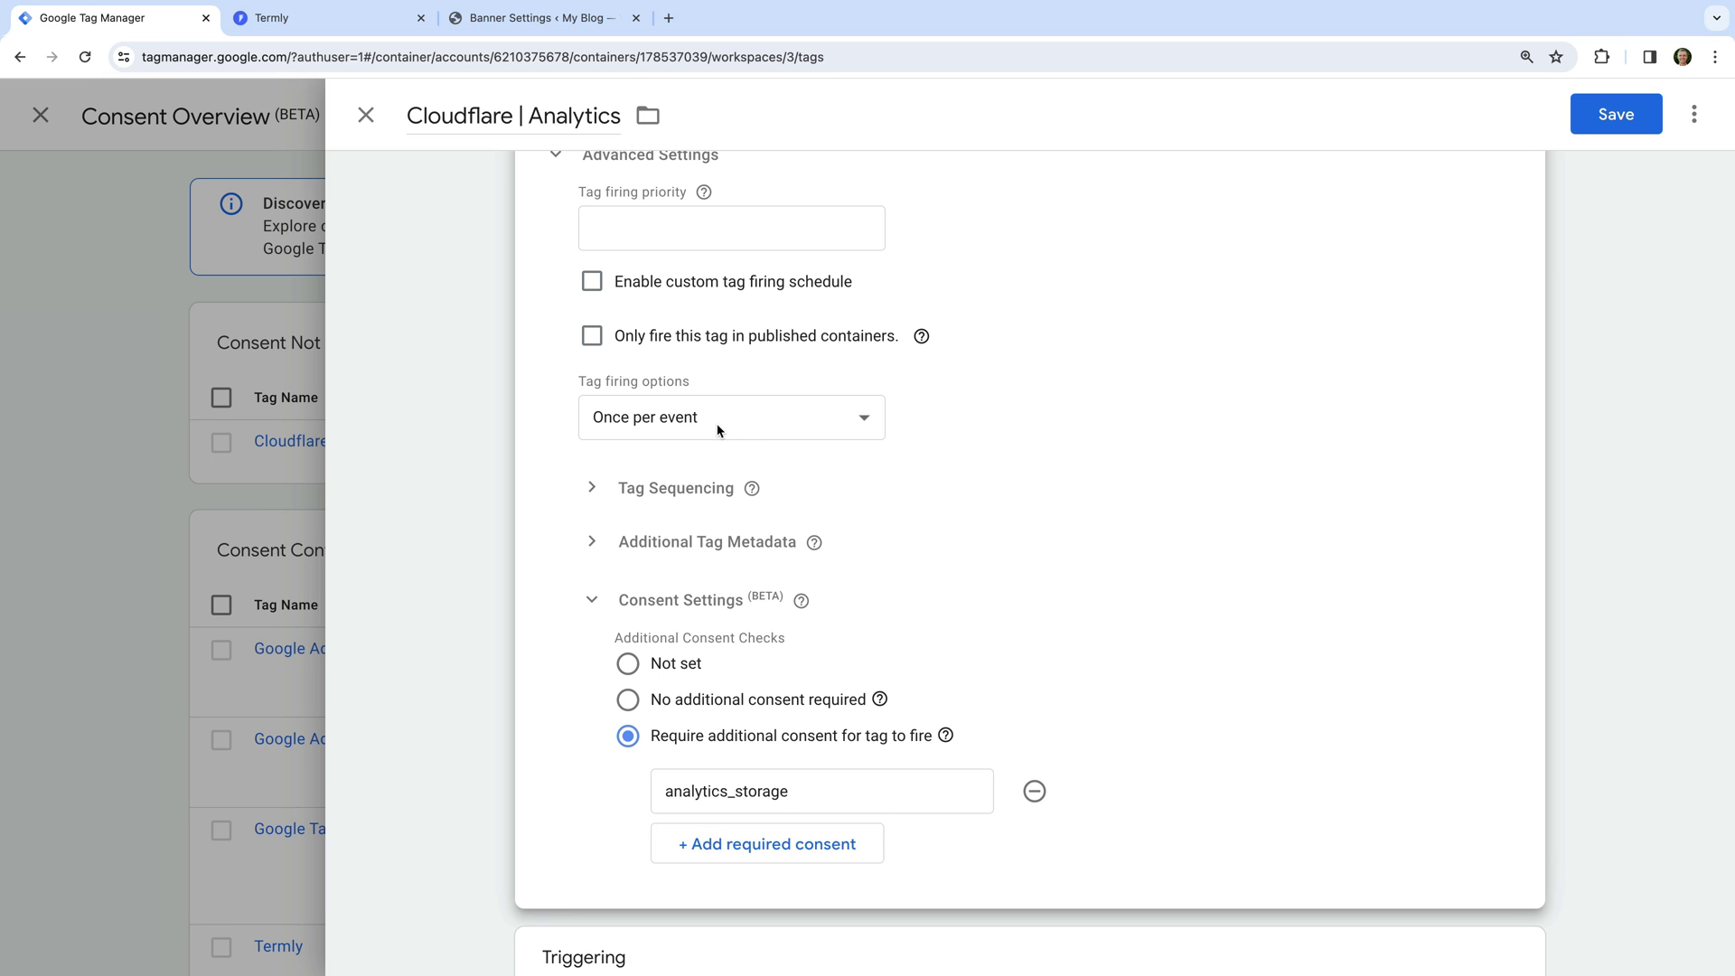
- Set it to fire once per page, swap Initialization - All Pages for Termly | Consent Saved, and save
{"action": "left_click", "coordinate": [705, 428]}
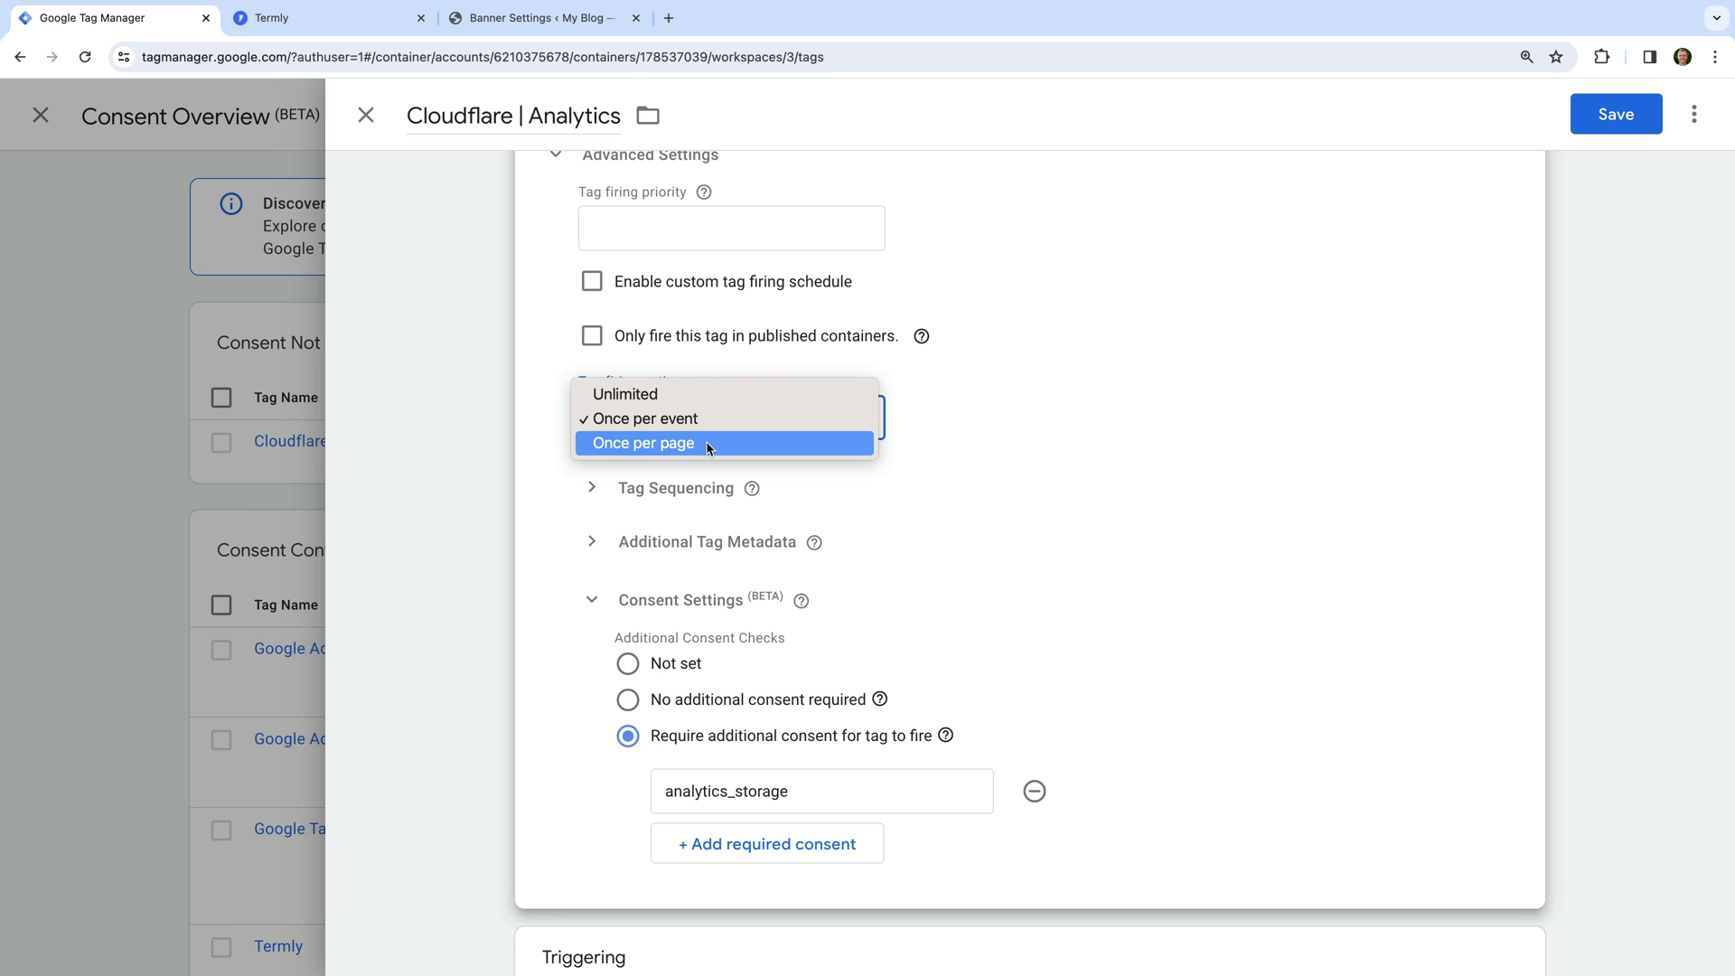
{"action": "left_click", "coordinate": [706, 442]}
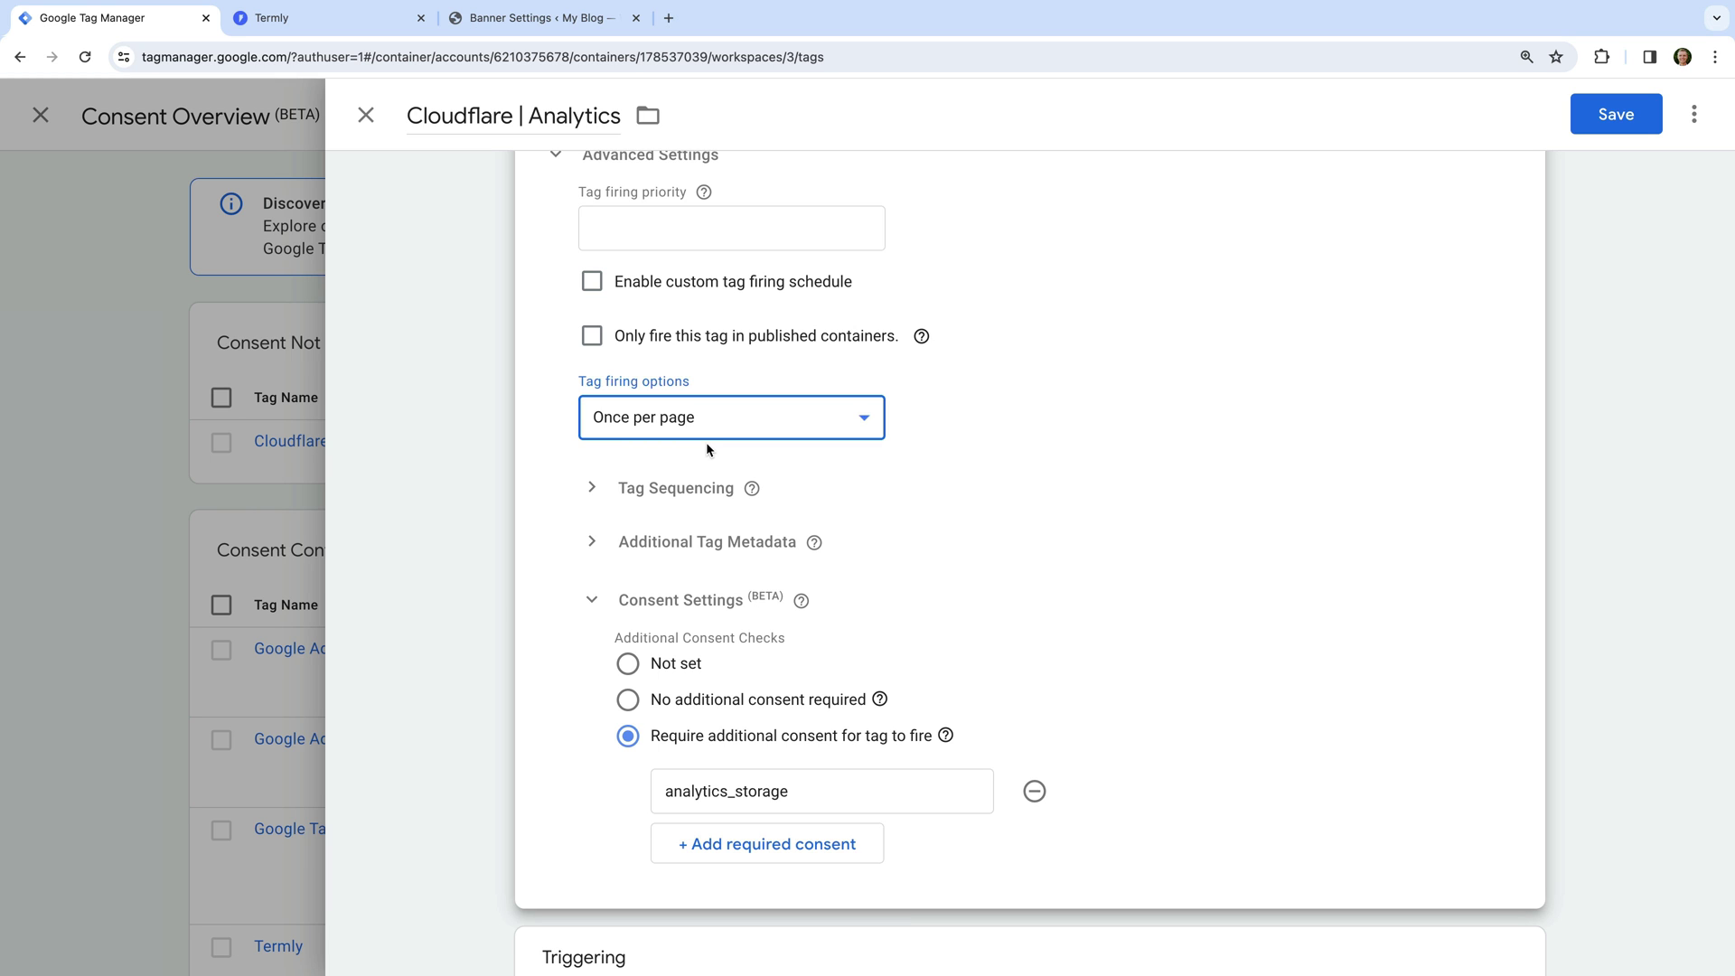
{"action": "scroll", "coordinate": [707, 443], "scroll_direction": "down", "scroll_amount": 2}
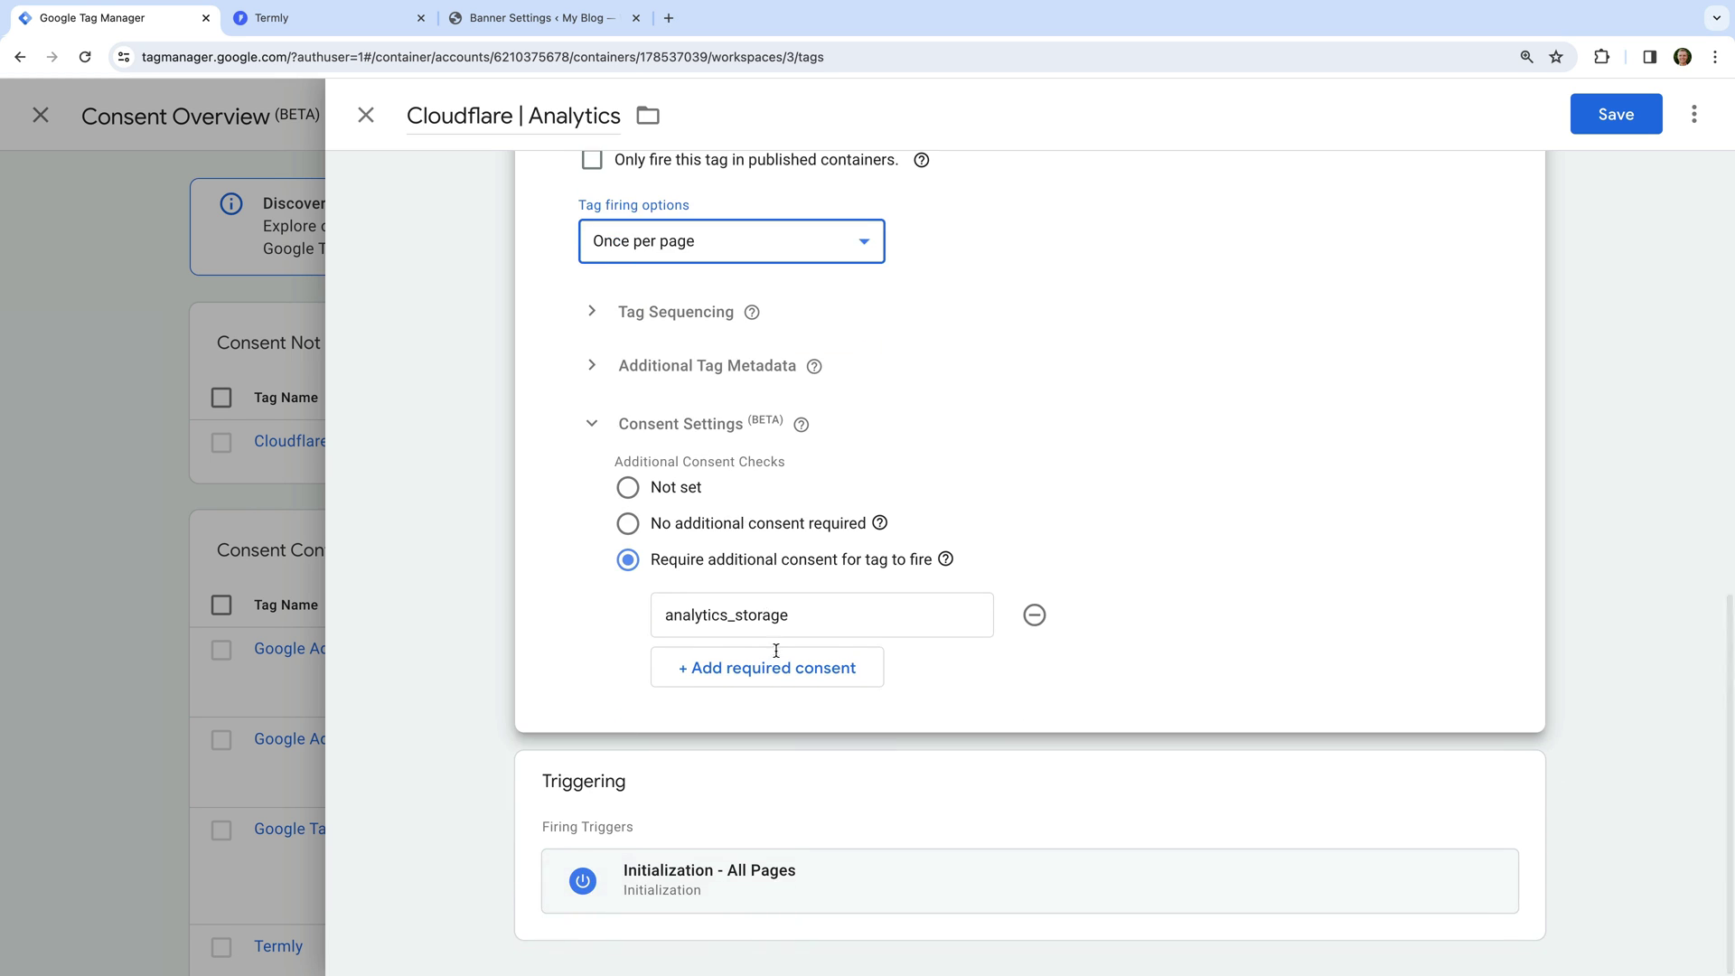
{"action": "left_click", "coordinate": [798, 784]}
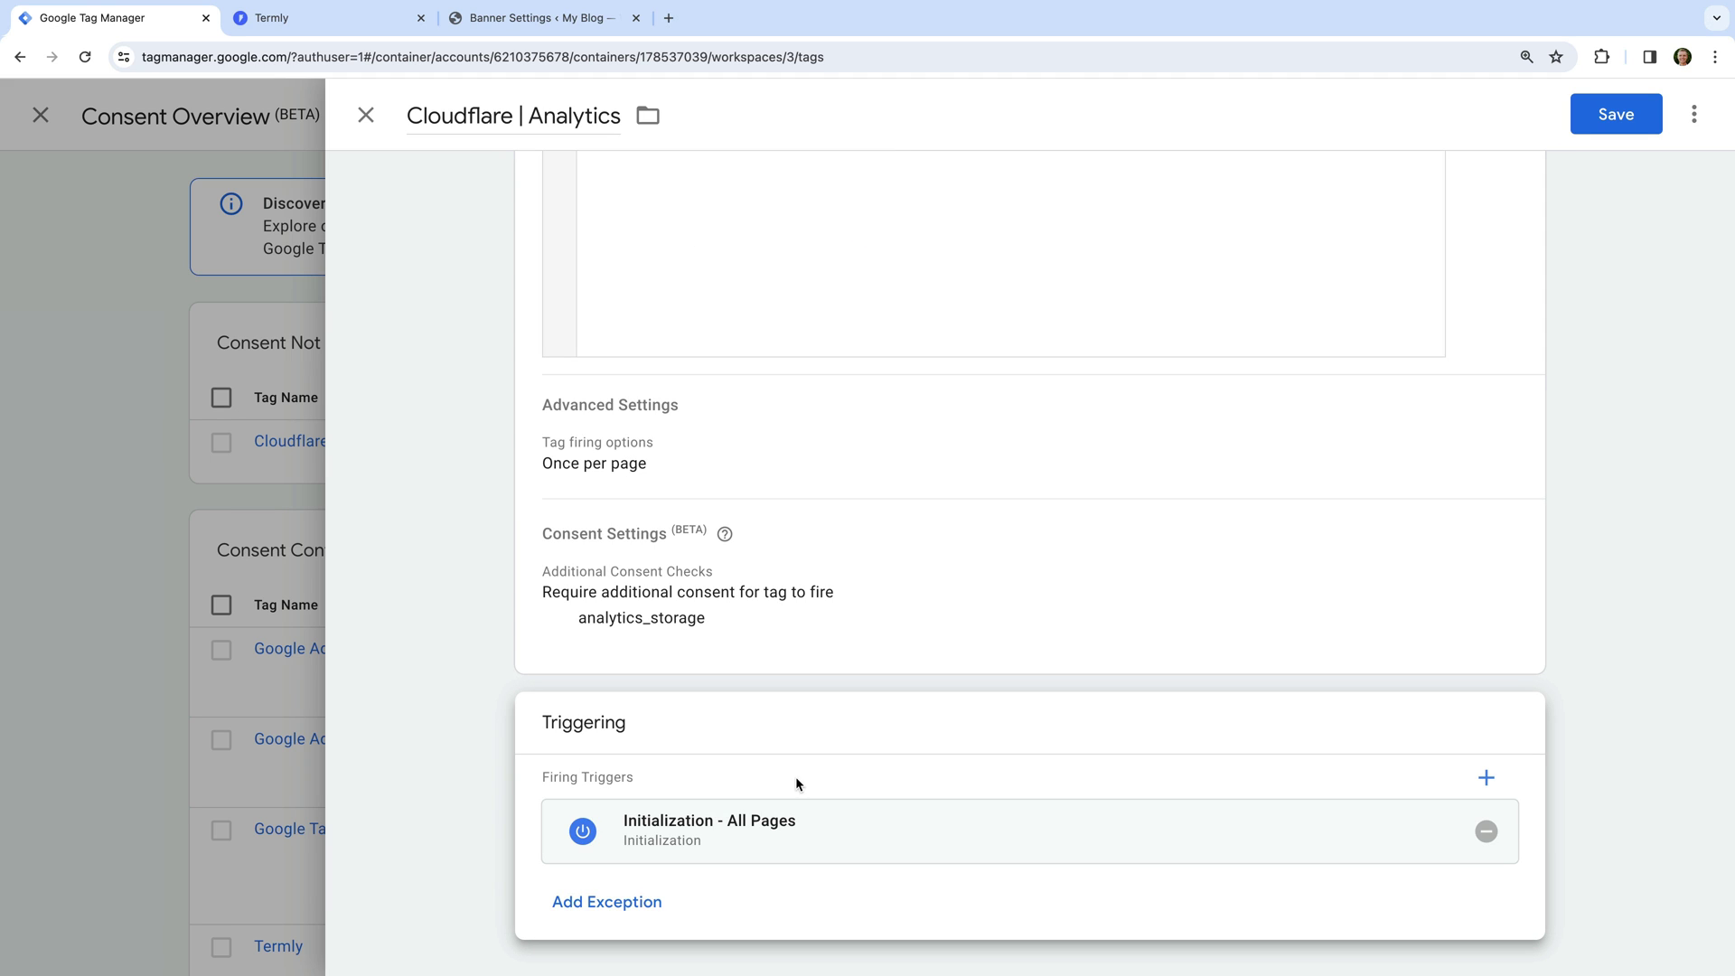
{"action": "left_click_drag", "start_coordinate": [938, 797], "coordinate": [1484, 831]}
{"action": "left_click", "coordinate": [1486, 831]}
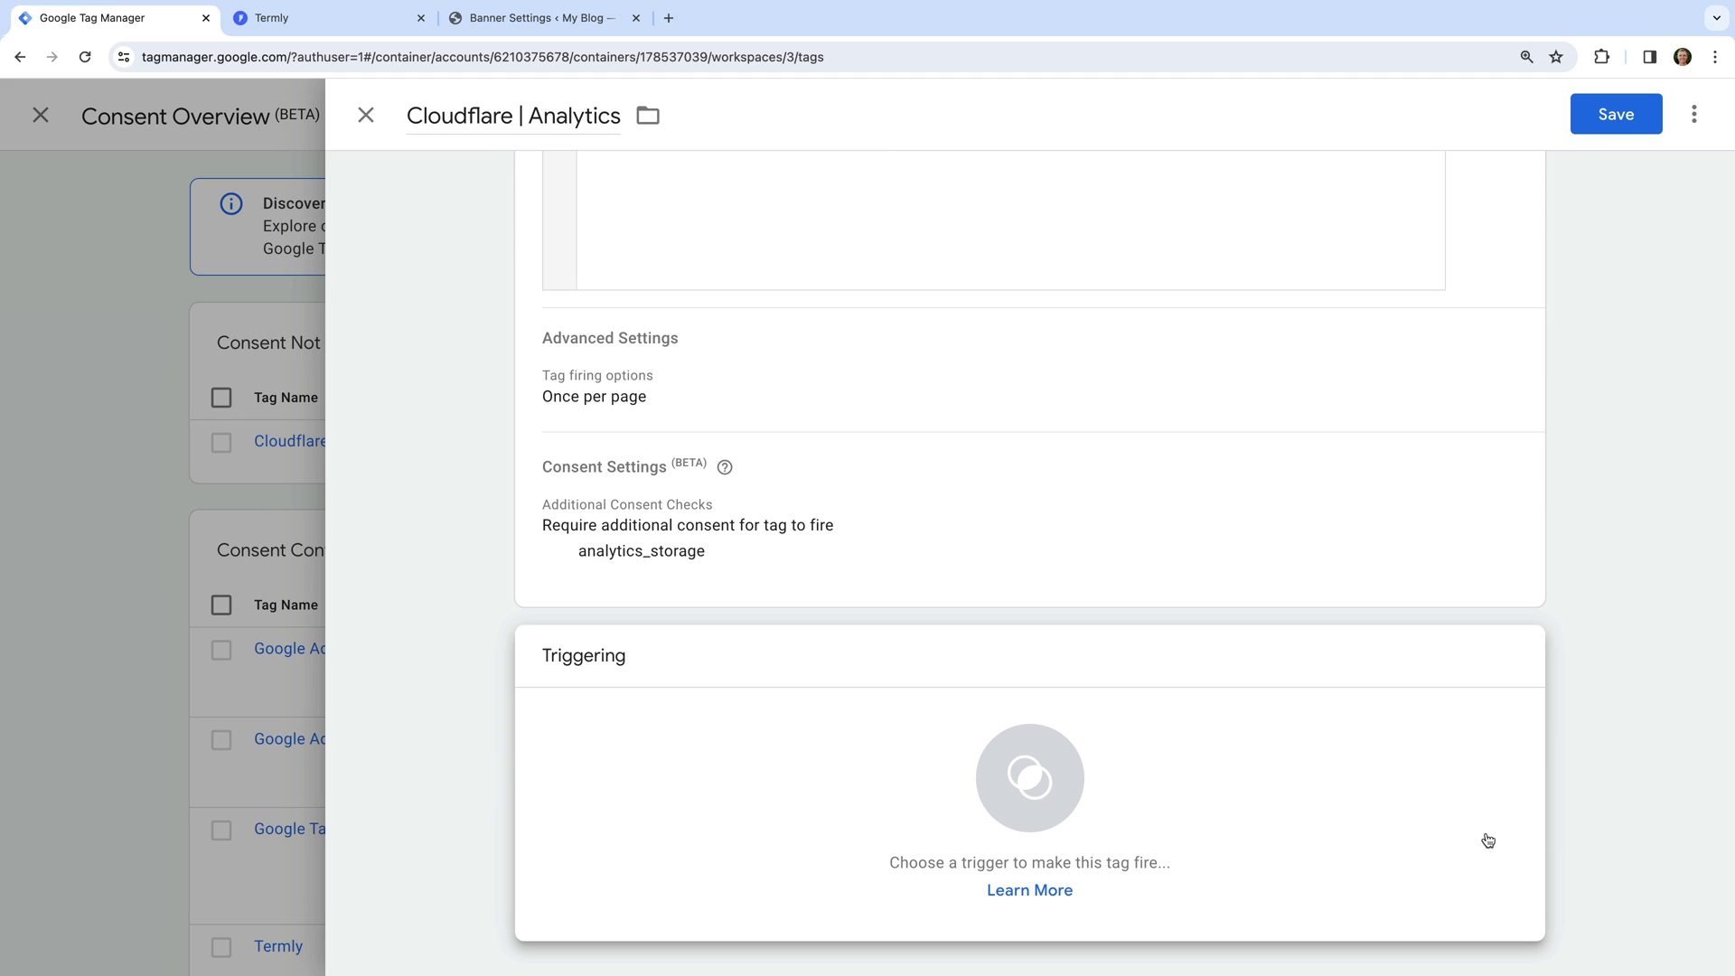
{"action": "left_click", "coordinate": [1266, 814]}
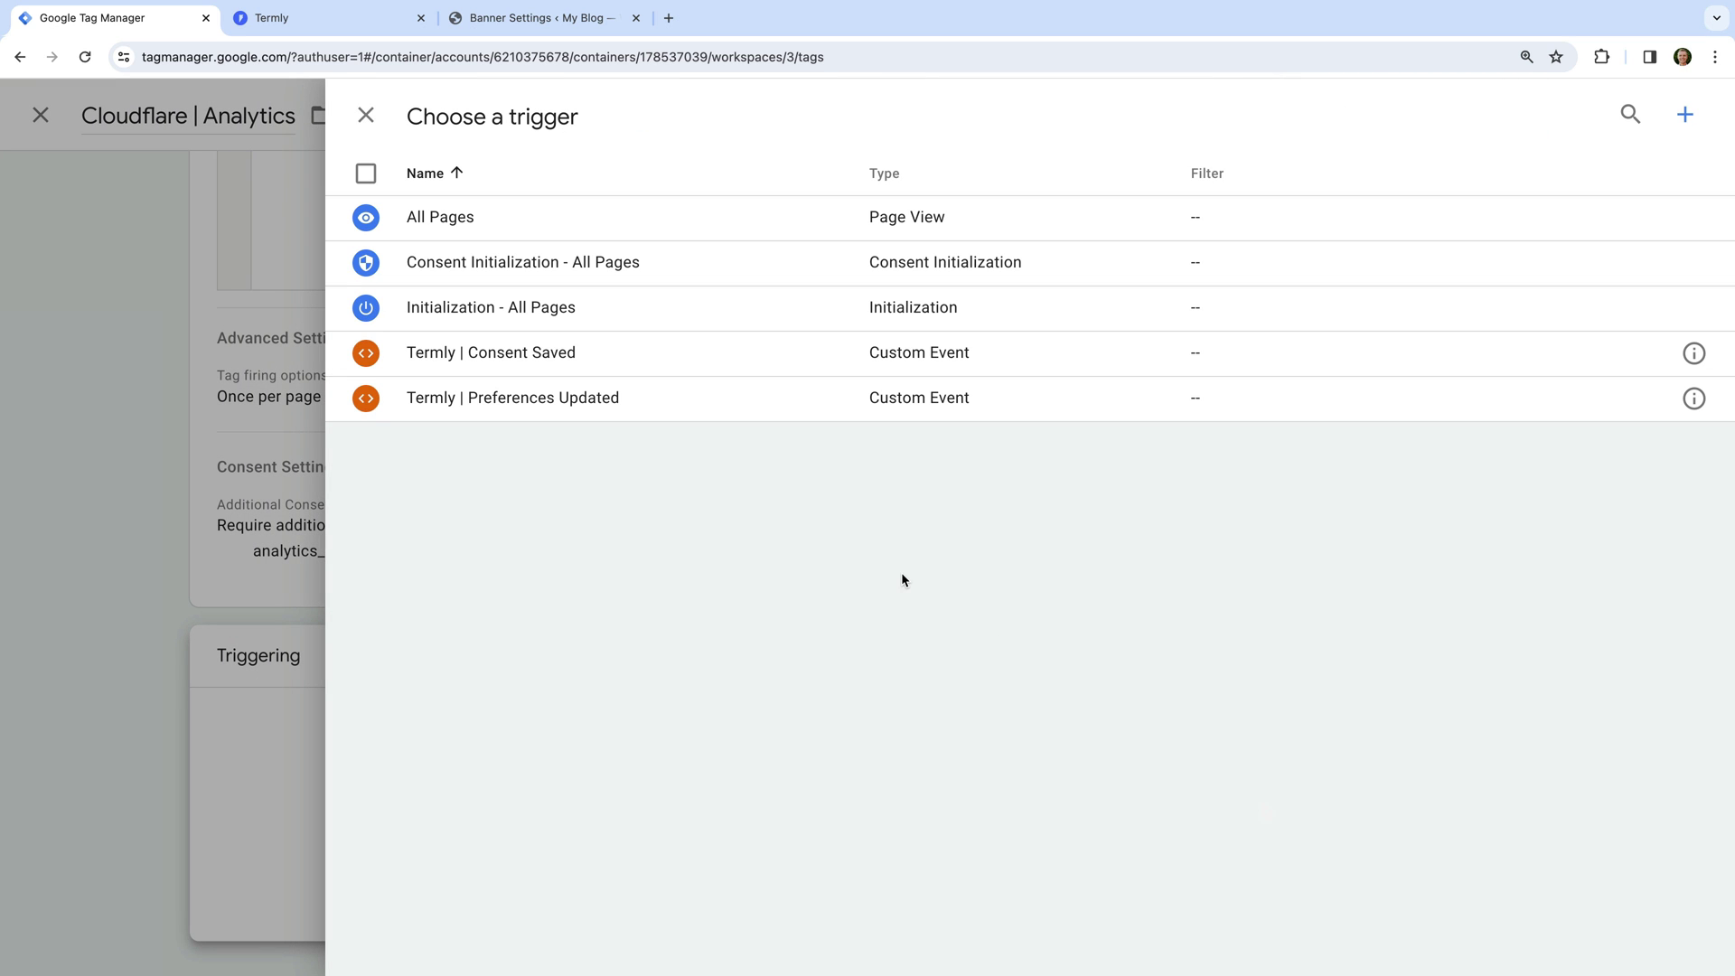
{"action": "left_click", "coordinate": [600, 360]}
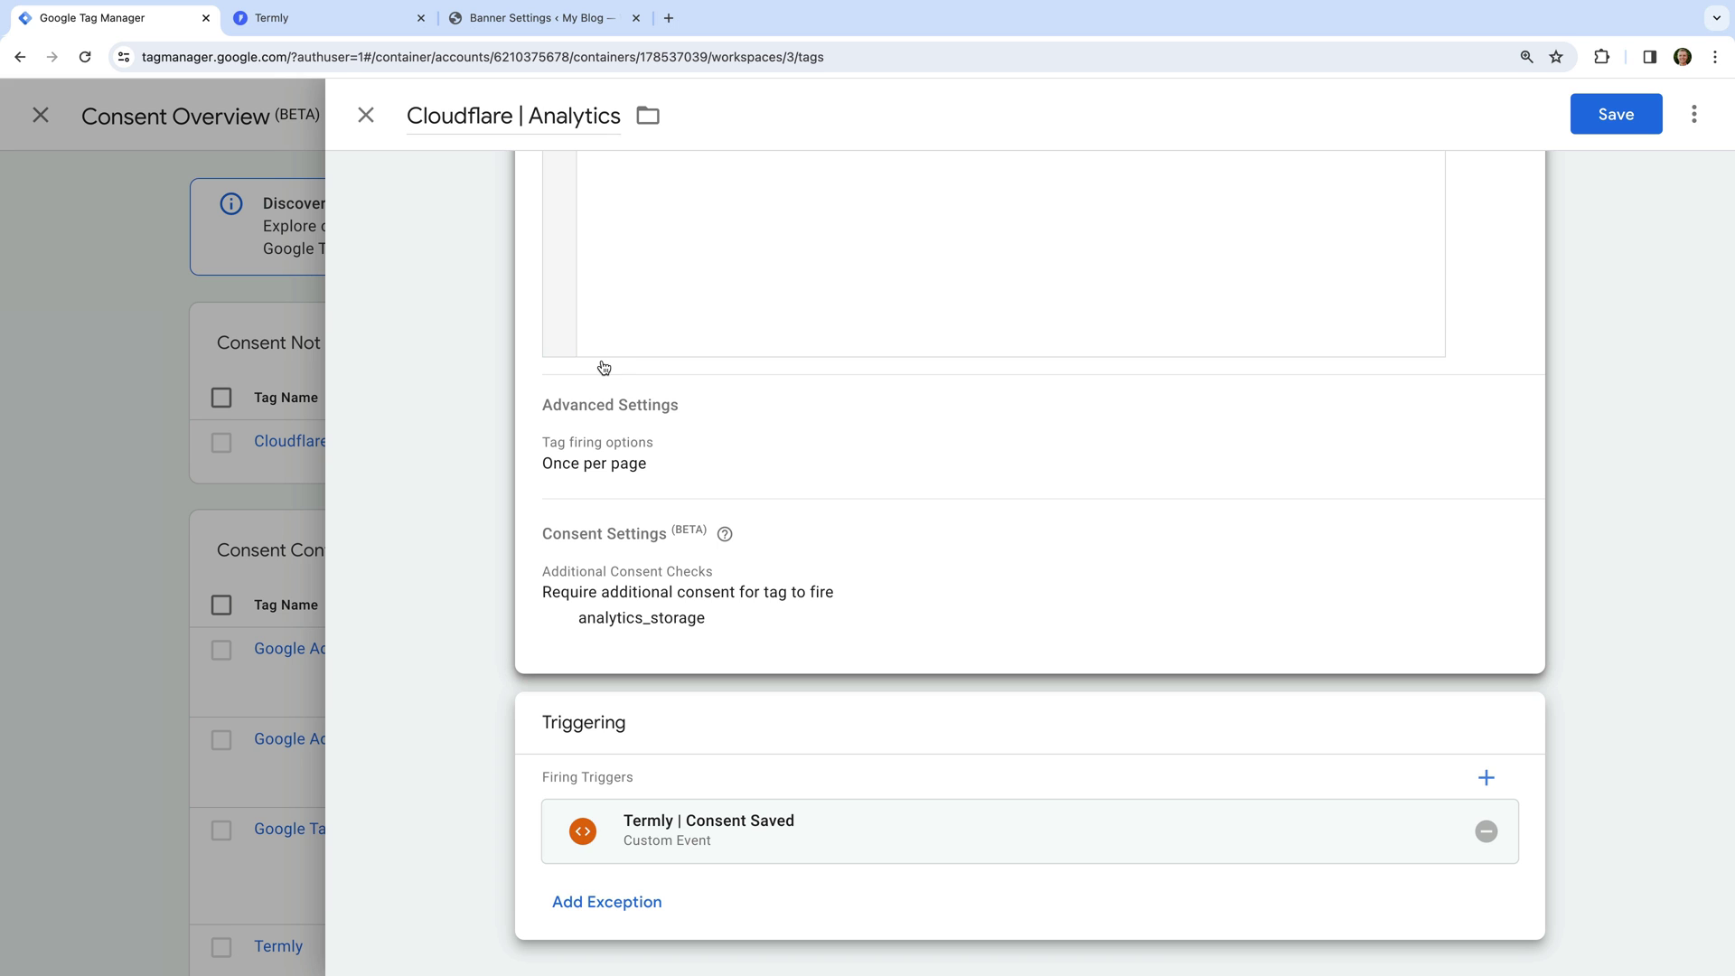
{"action": "left_click", "coordinate": [1606, 119]}
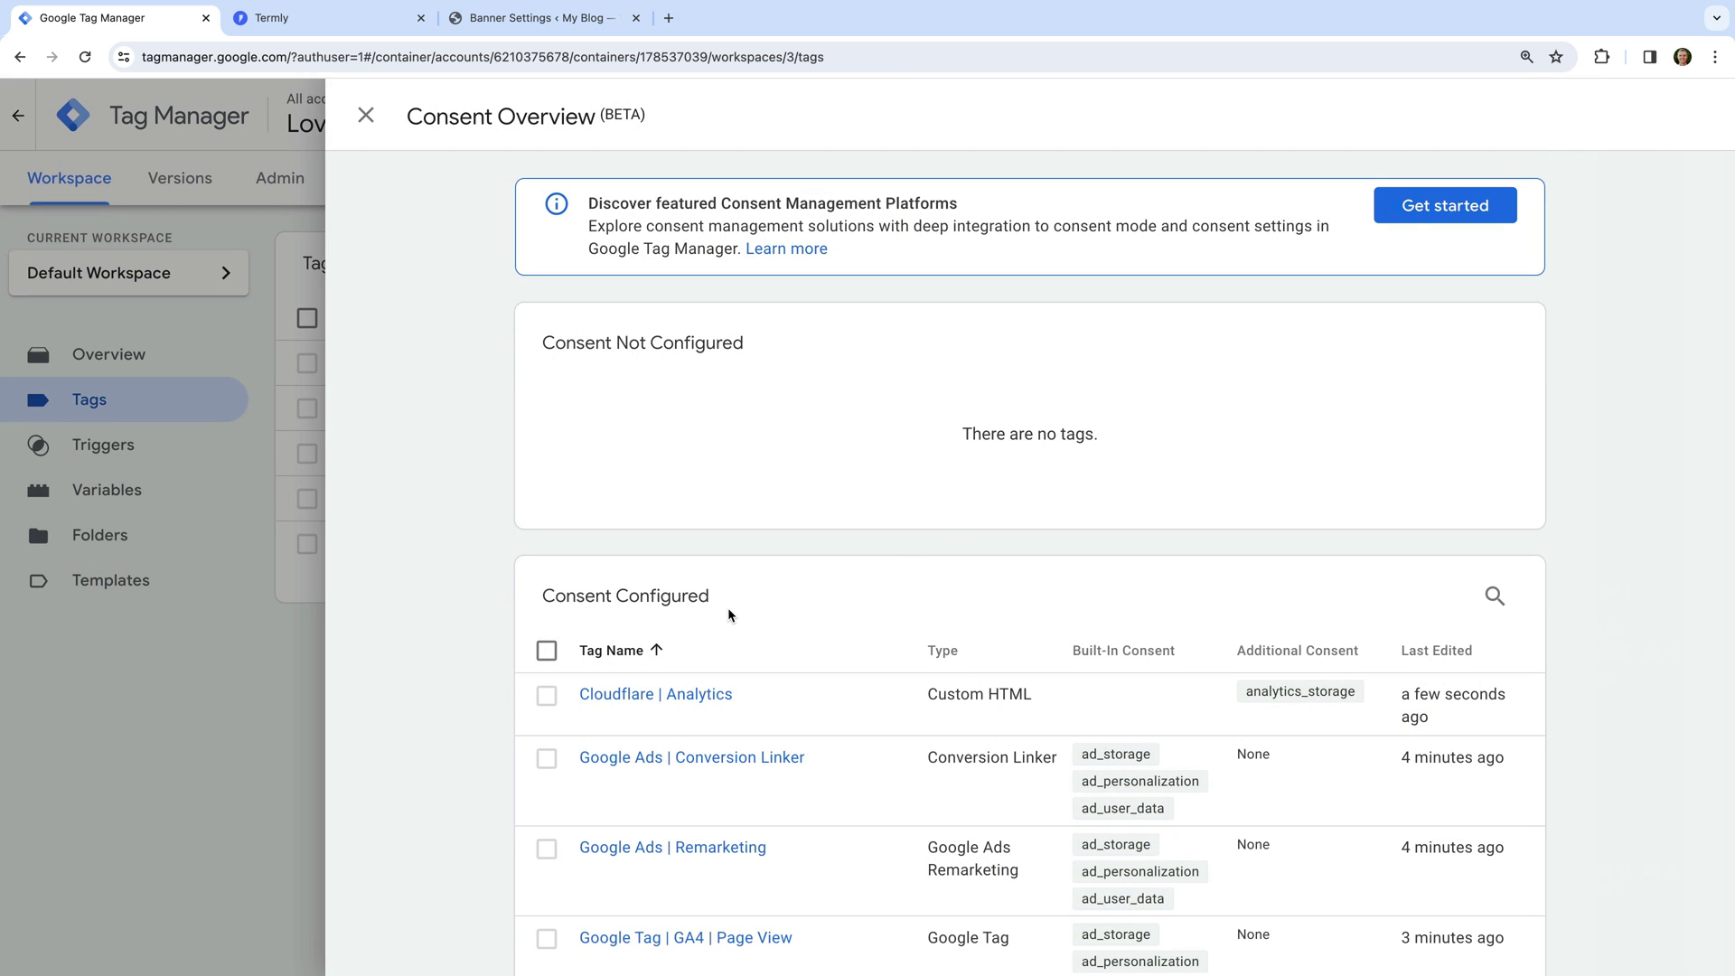
- Close Consent Overview and go to Termly's Consent Banner Settings, dismissing the install dialog
{"action": "left_click", "coordinate": [365, 115]}
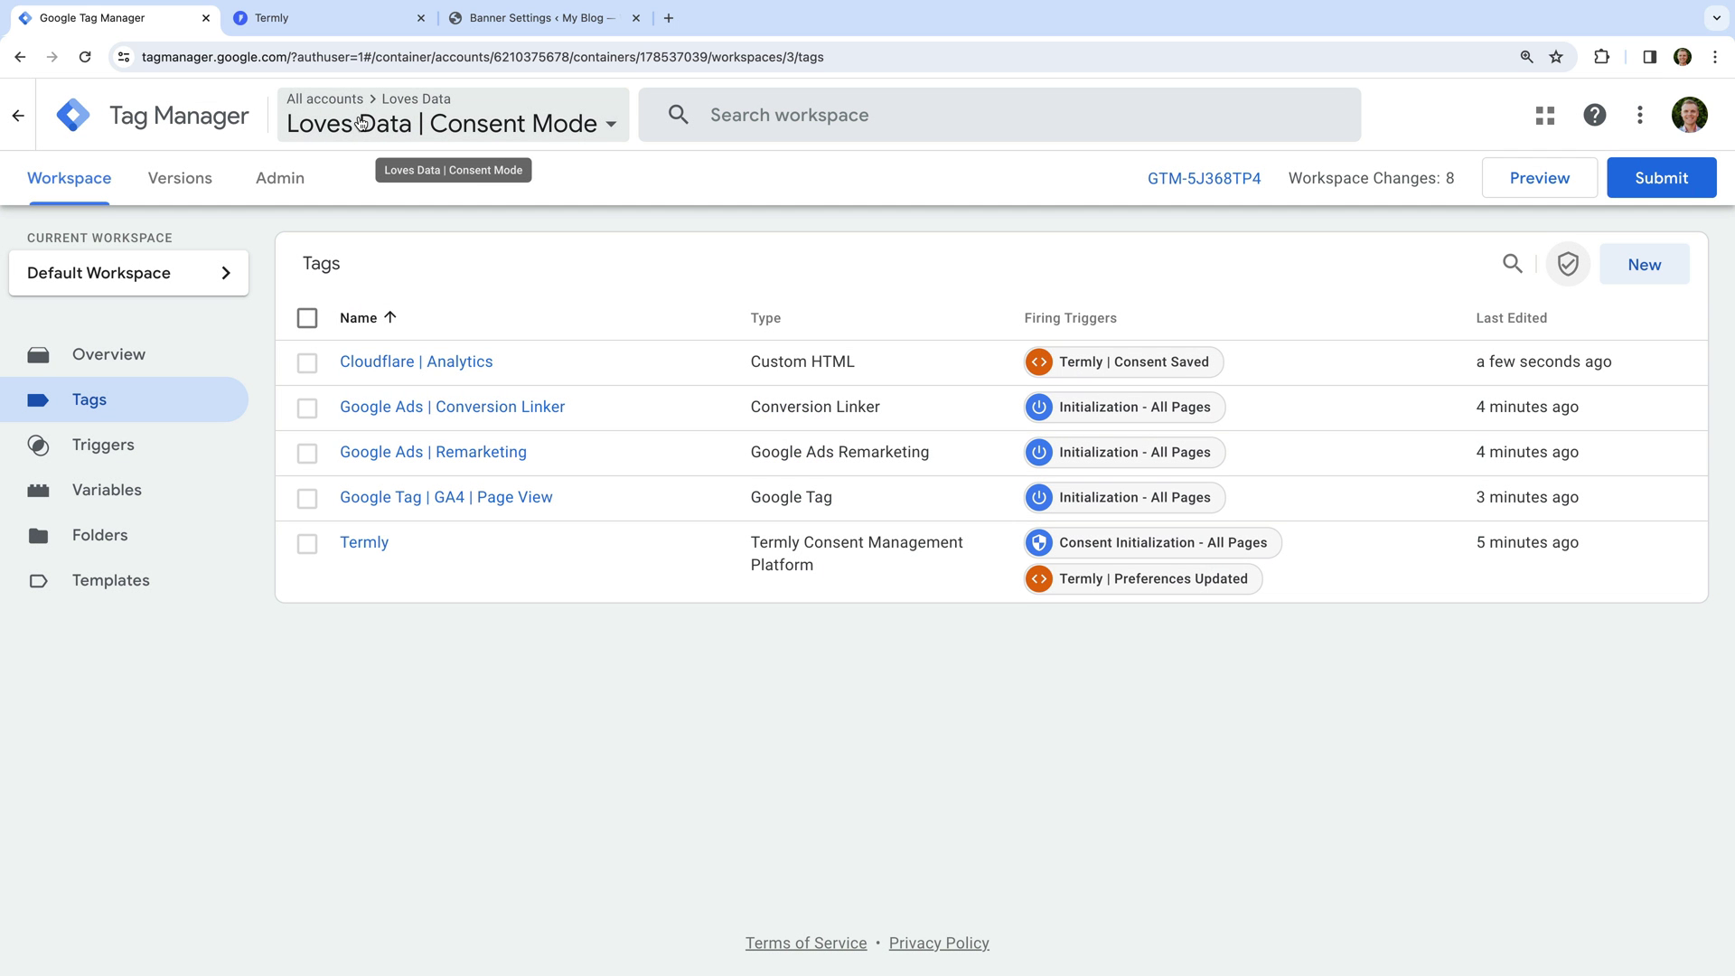
{"action": "left_click", "coordinate": [353, 26]}
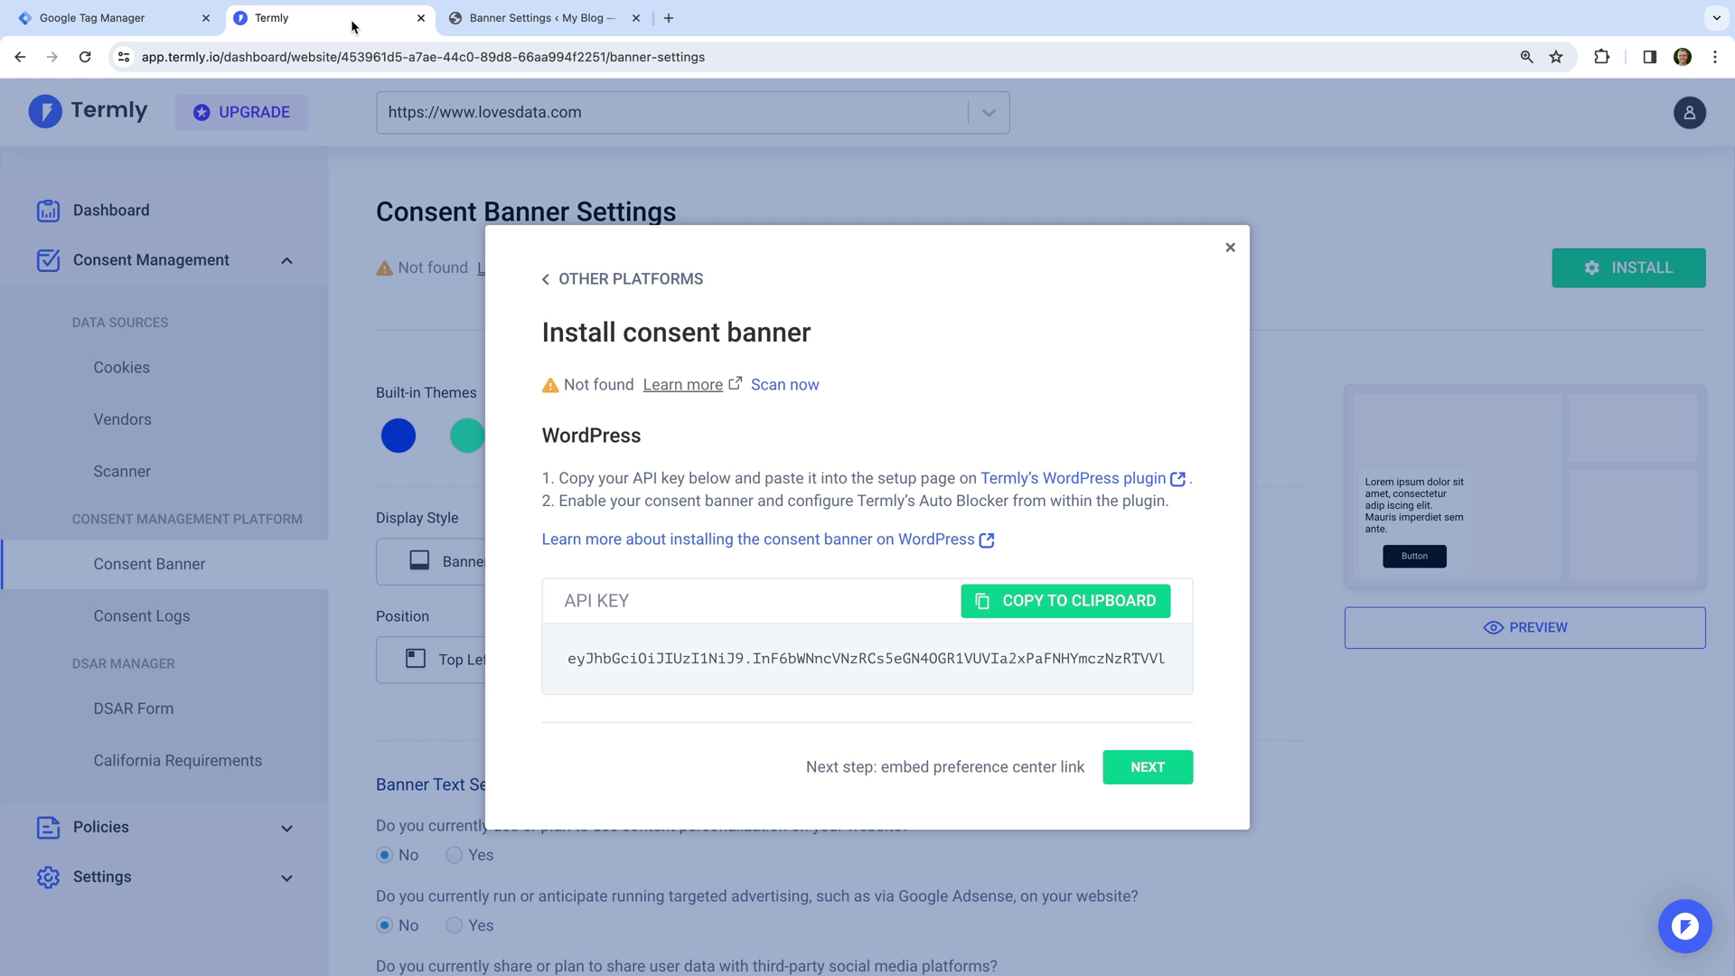
{"action": "left_click", "coordinate": [1228, 251]}
- Turn the Global consent banner on, confirm Google Consent Mode is On, and return to Tag Manager
{"action": "scroll", "coordinate": [957, 502], "scroll_direction": "down", "scroll_amount": 3}
{"action": "scroll", "coordinate": [956, 503], "scroll_direction": "down", "scroll_amount": 5}
{"action": "left_click", "coordinate": [491, 560]}
{"action": "scroll", "coordinate": [823, 614], "scroll_direction": "down", "scroll_amount": 8}
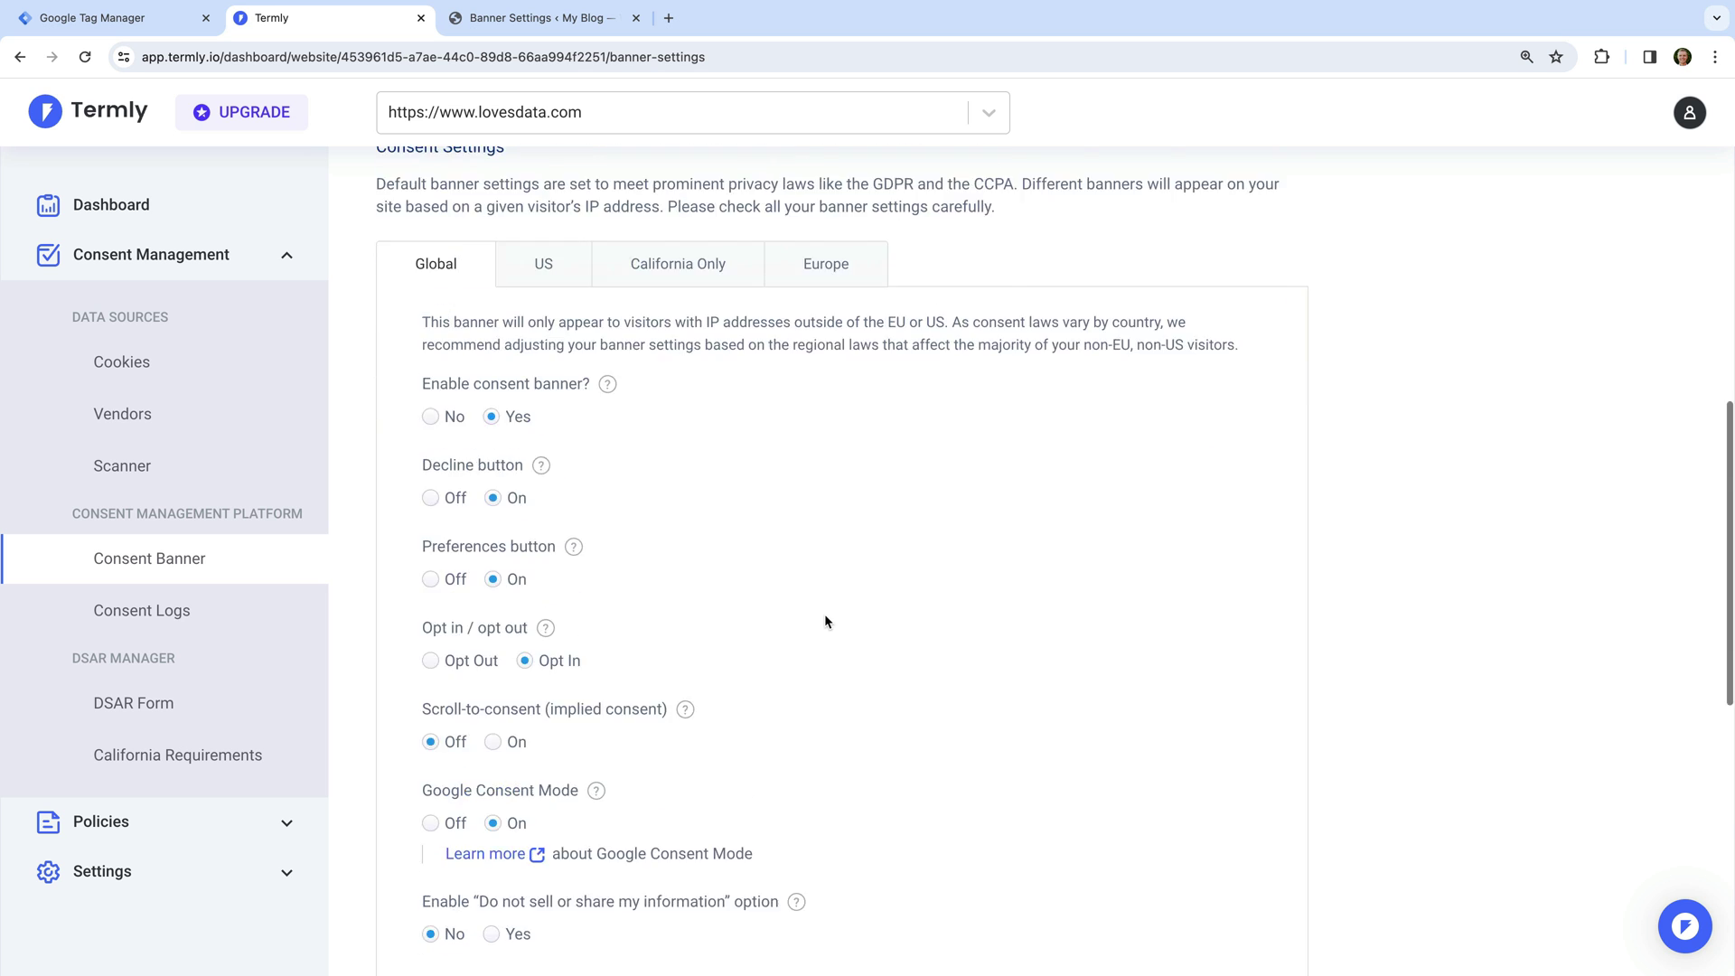
{"action": "scroll", "coordinate": [824, 614], "scroll_direction": "down", "scroll_amount": 2}
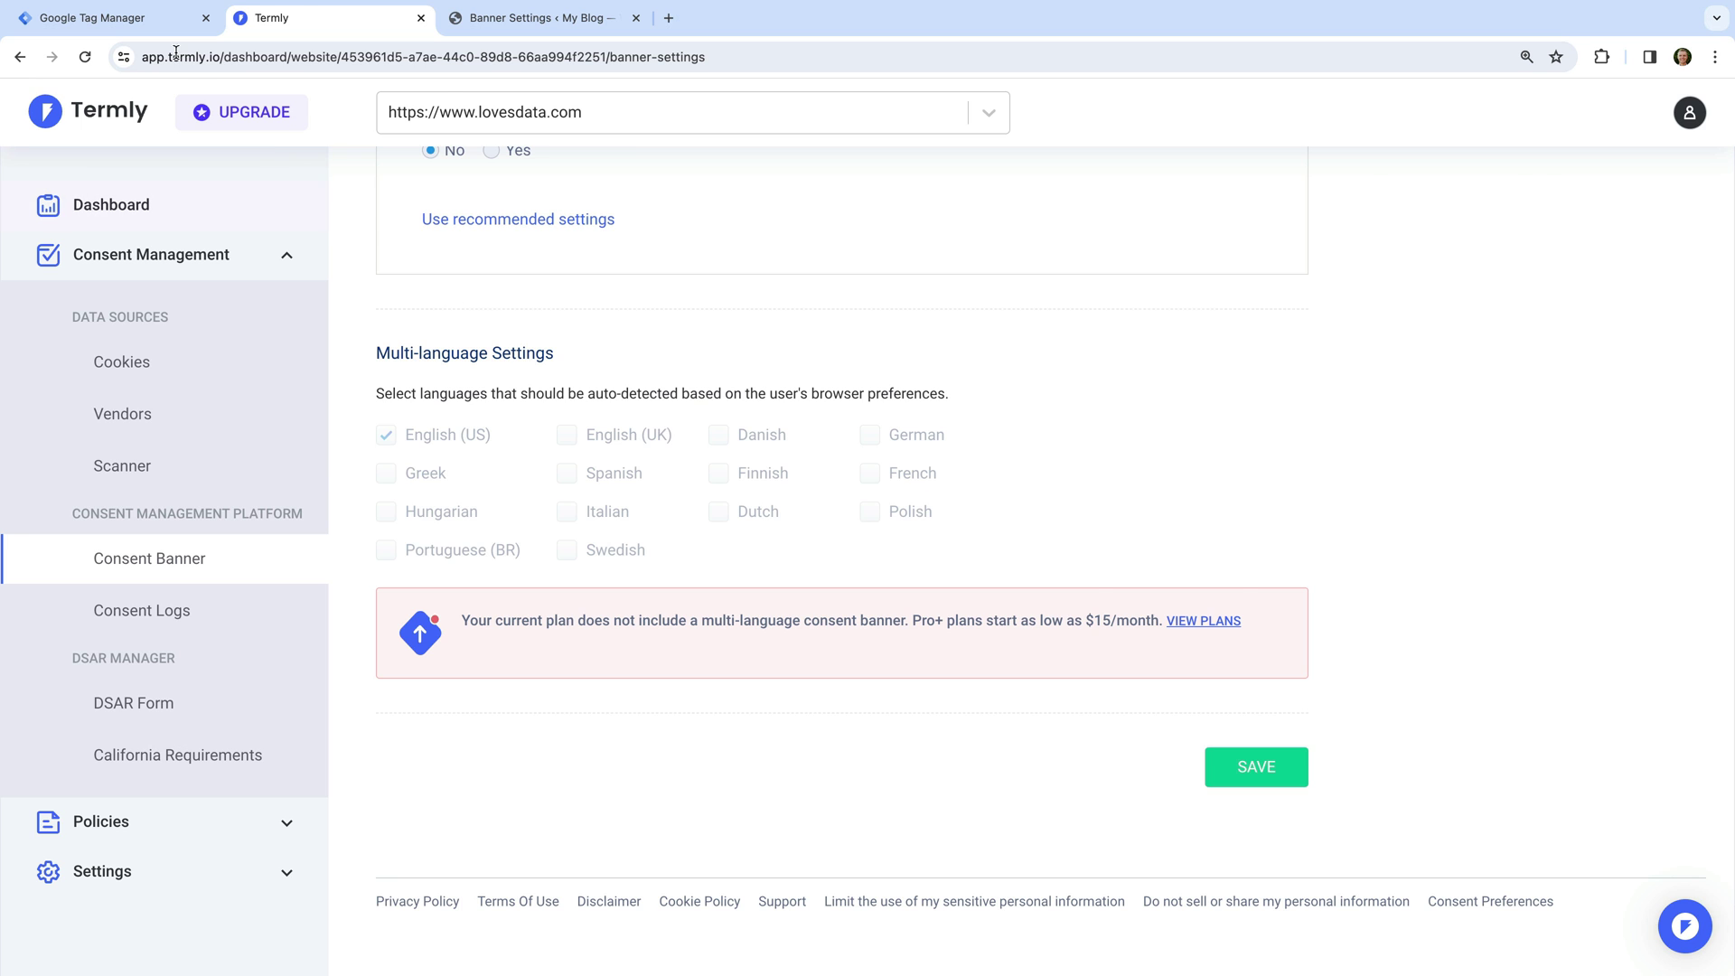
{"action": "left_click", "coordinate": [148, 20]}
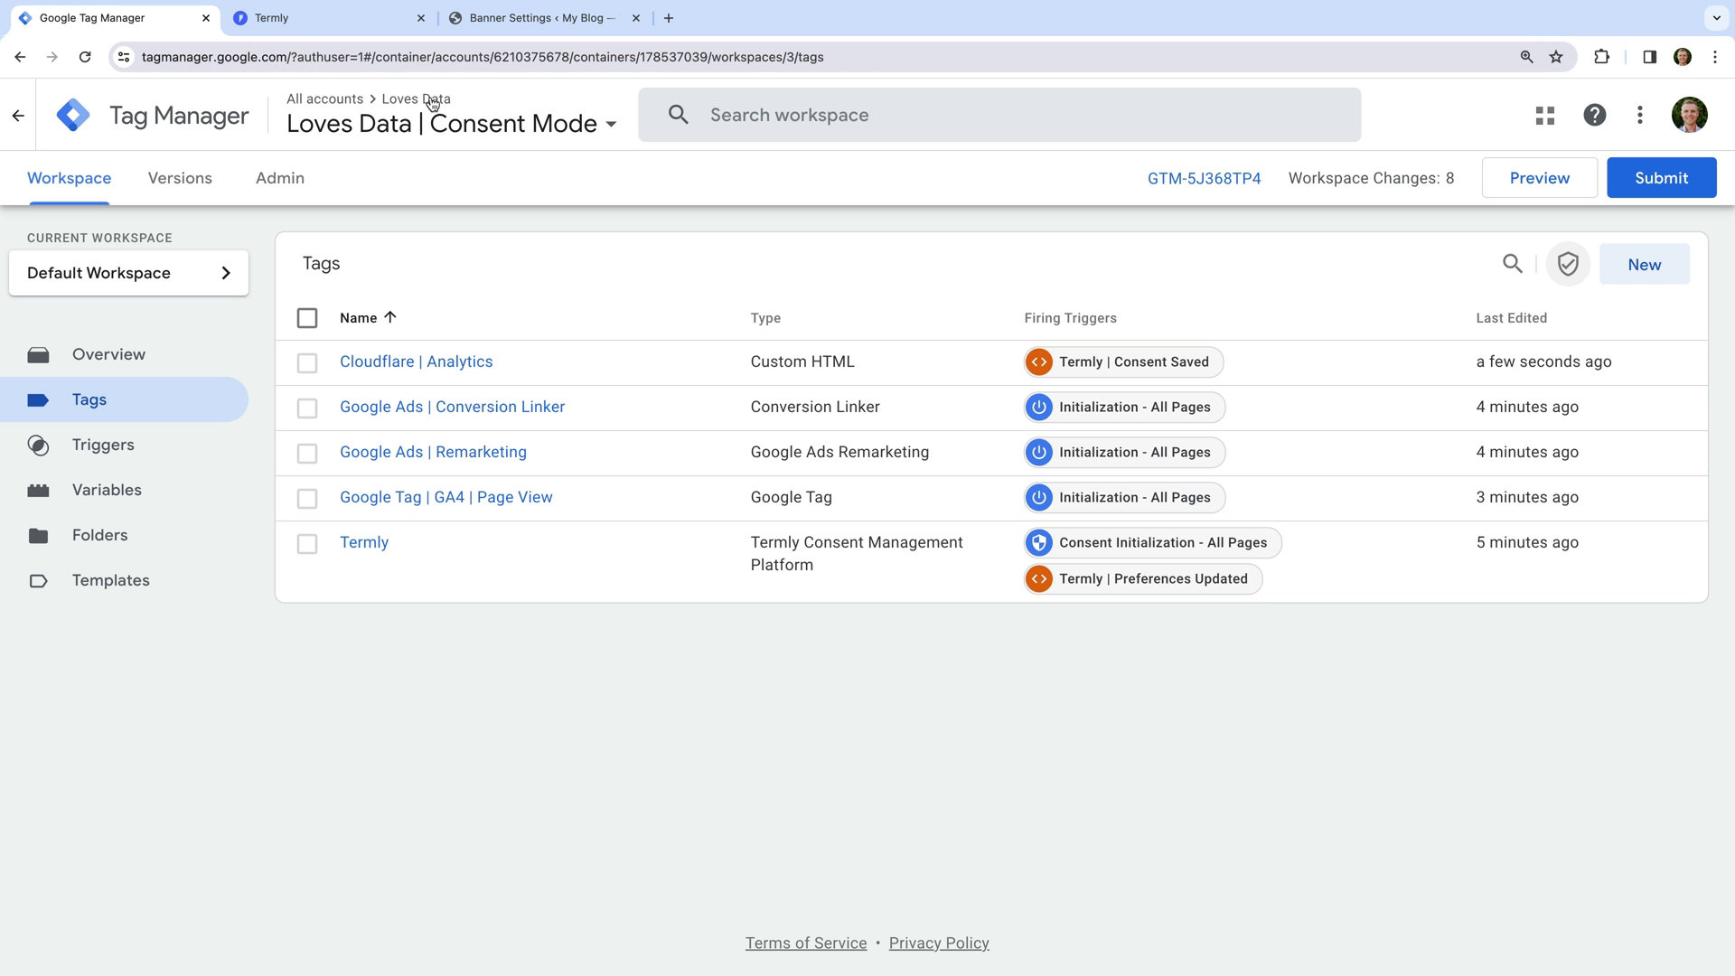
- Start Preview and connect Tag Assistant to the pasted wordpress.analyticsbeta.com blog URL
{"action": "left_click", "coordinate": [1523, 190]}
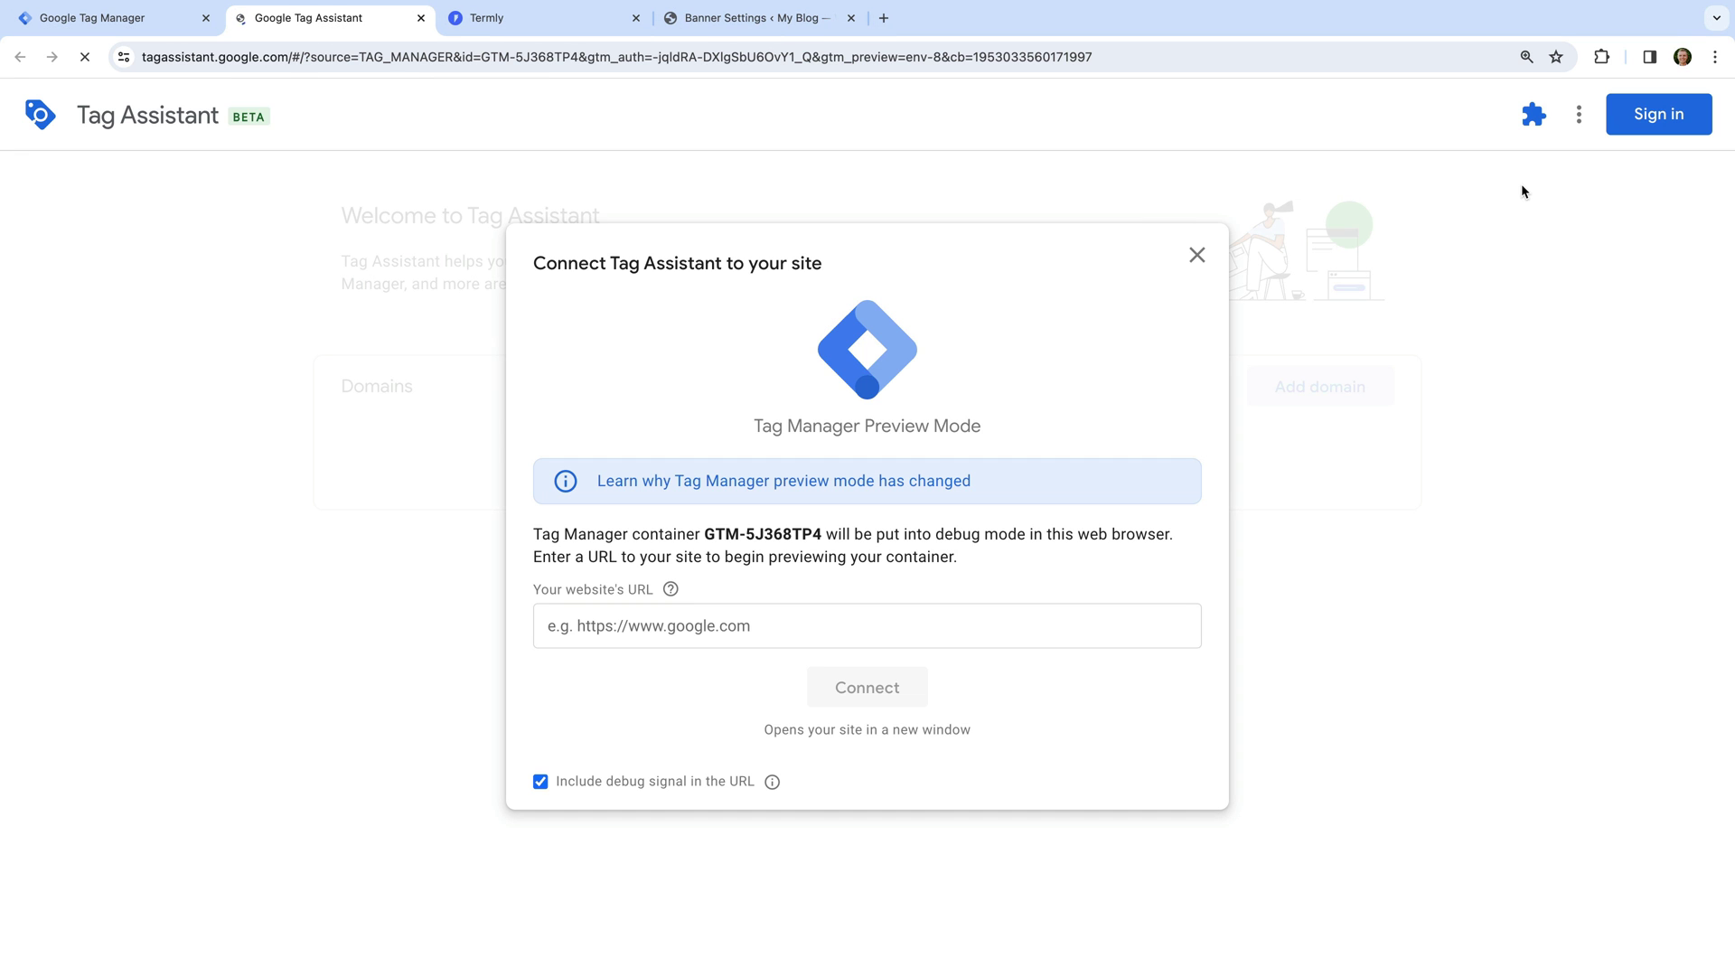
{"action": "left_click", "coordinate": [723, 619]}
{"action": "type", "text": "https://wordpress.analyticsbeta.com/"}
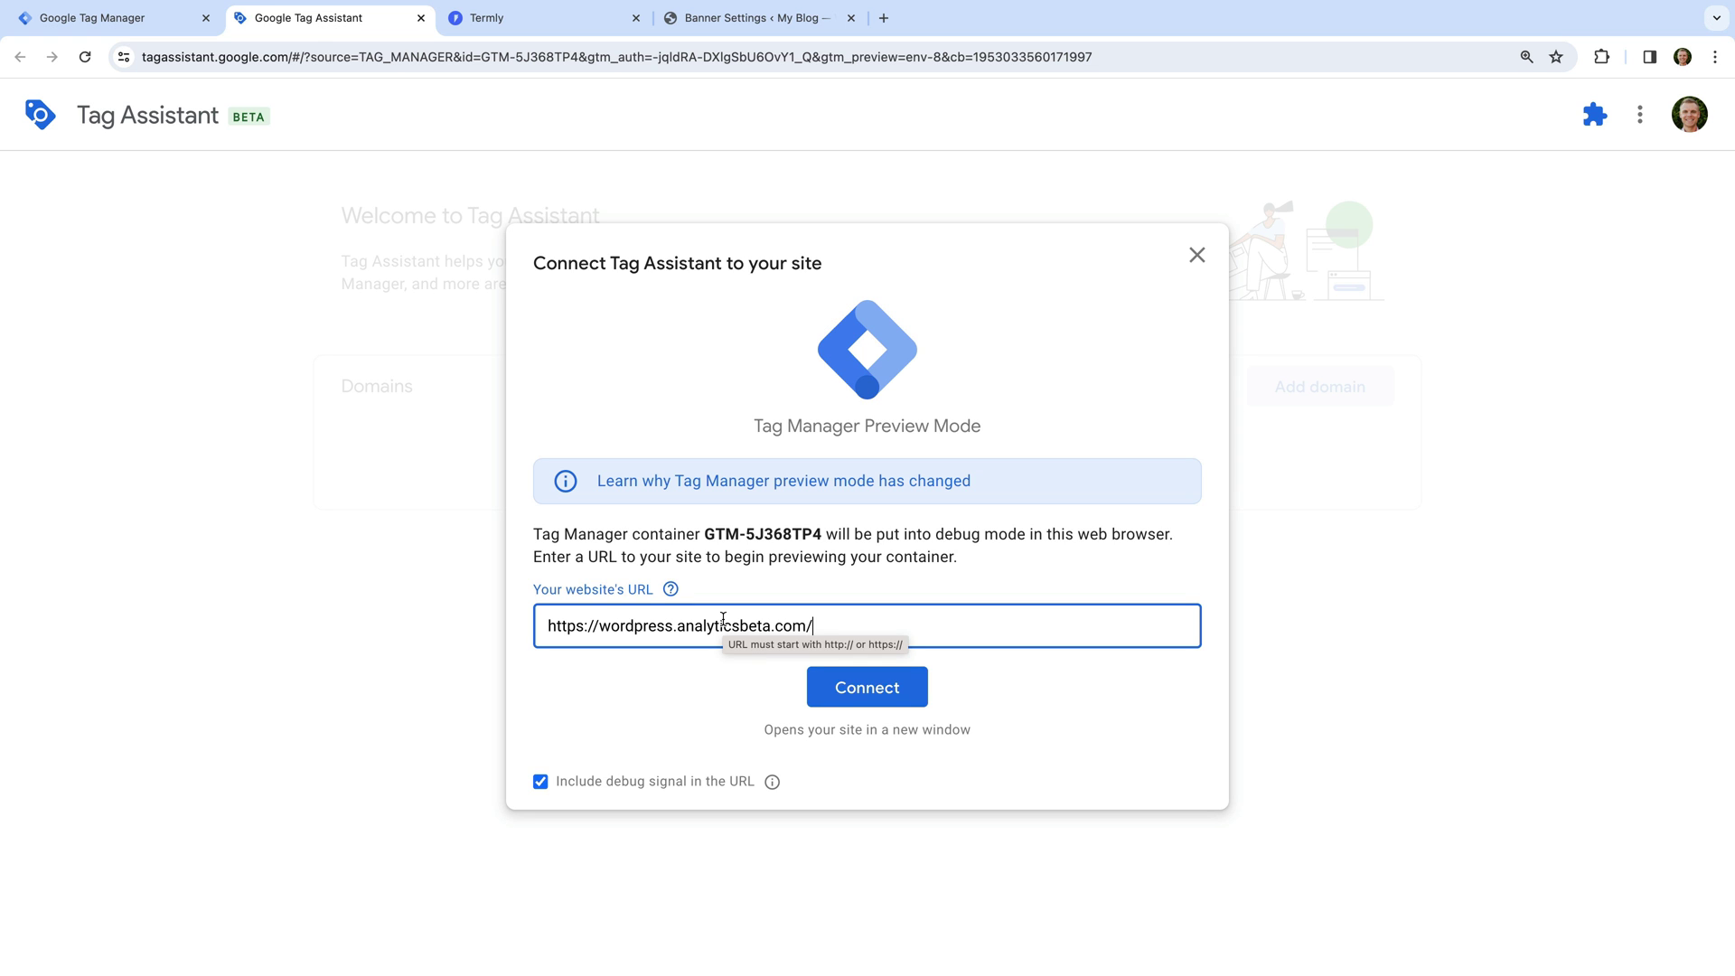
{"action": "left_click", "coordinate": [863, 692]}
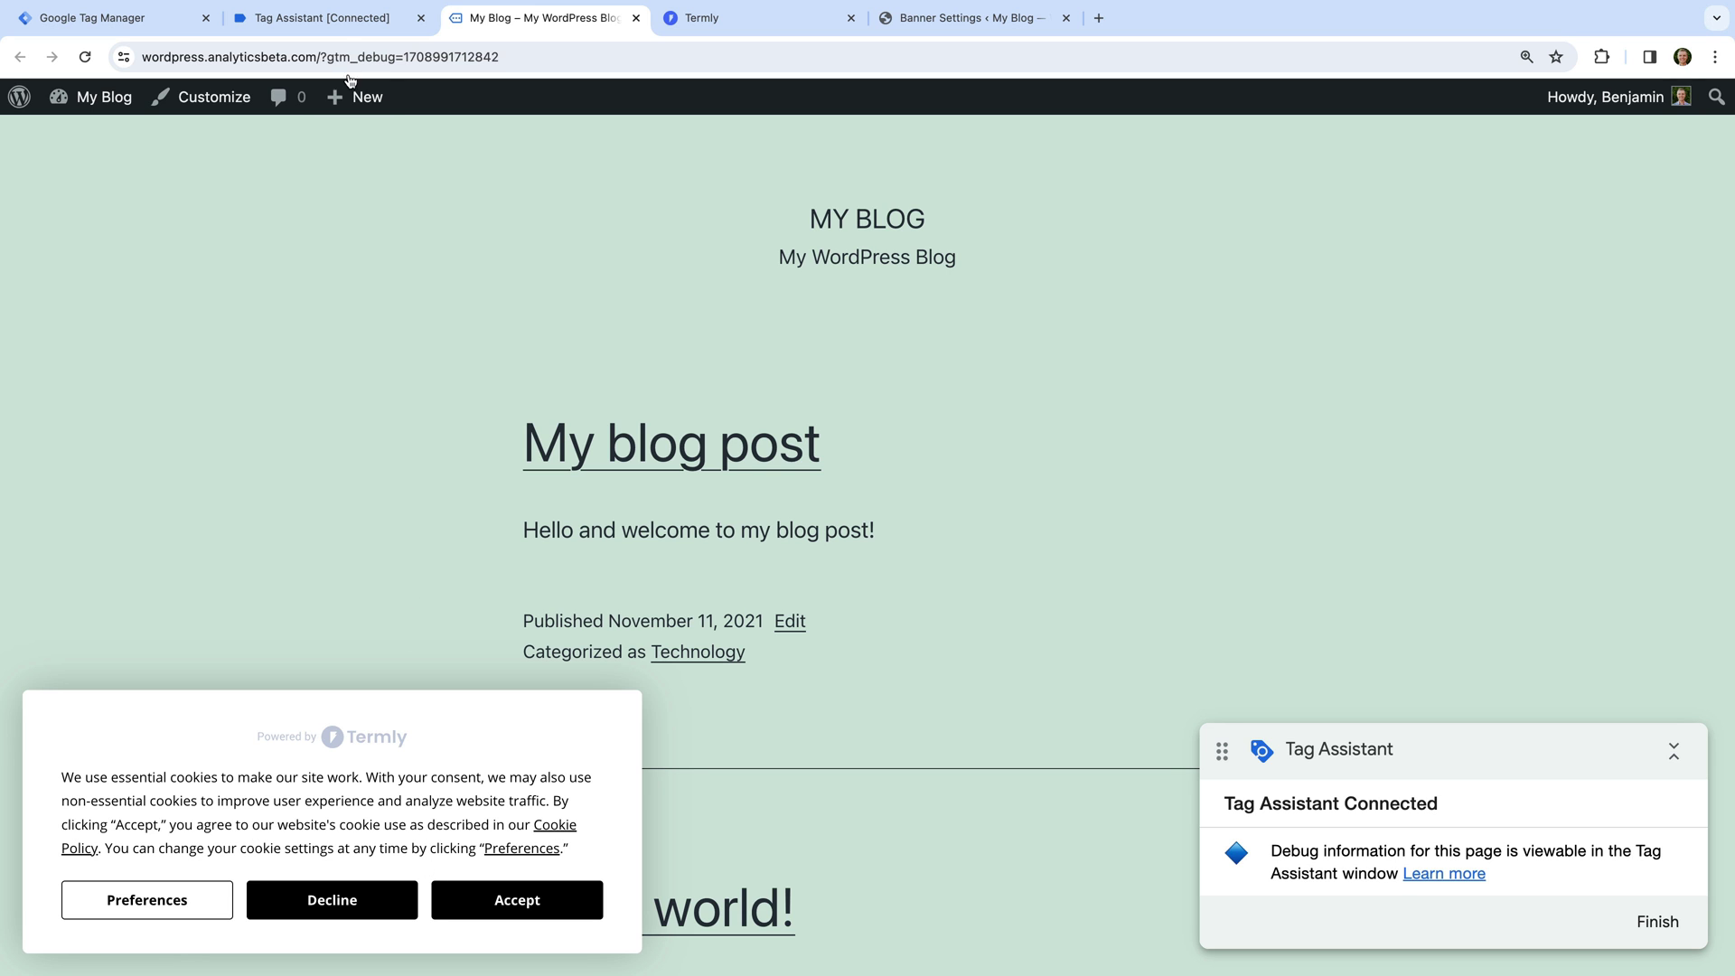
{"action": "left_click", "coordinate": [323, 18]}
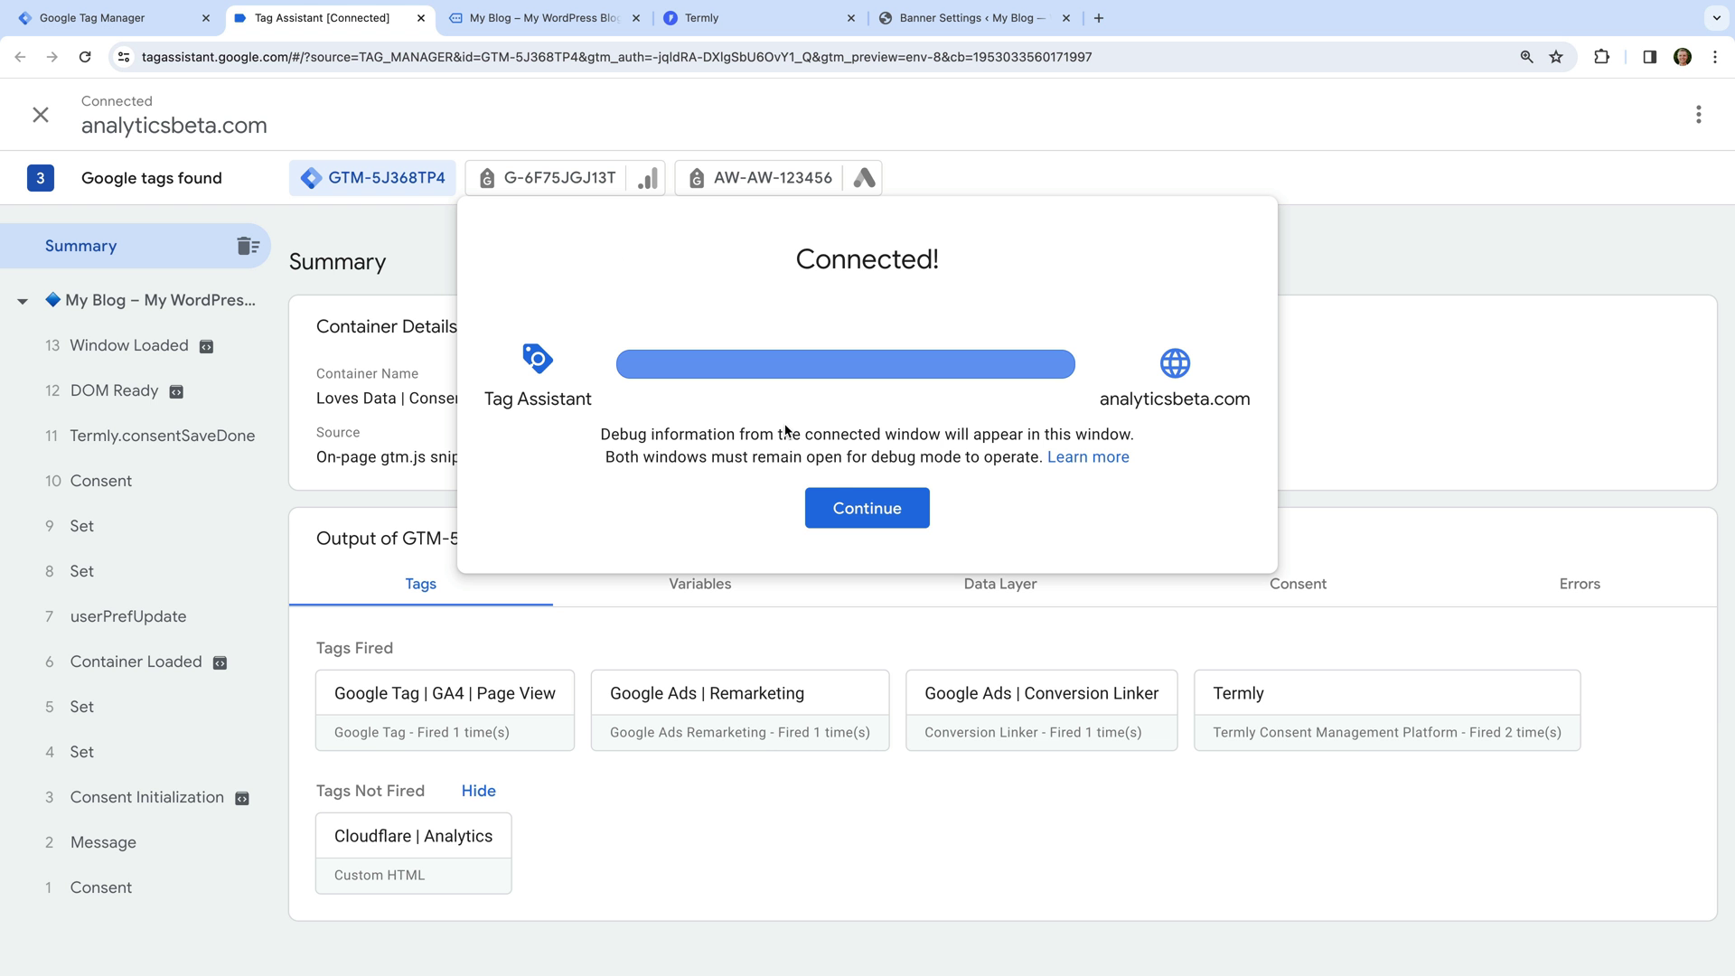
- Verify G-6F75JGJ13T's Page View hit shows Cookie Consent State G100, then go back to the blog
{"action": "left_click", "coordinate": [865, 506]}
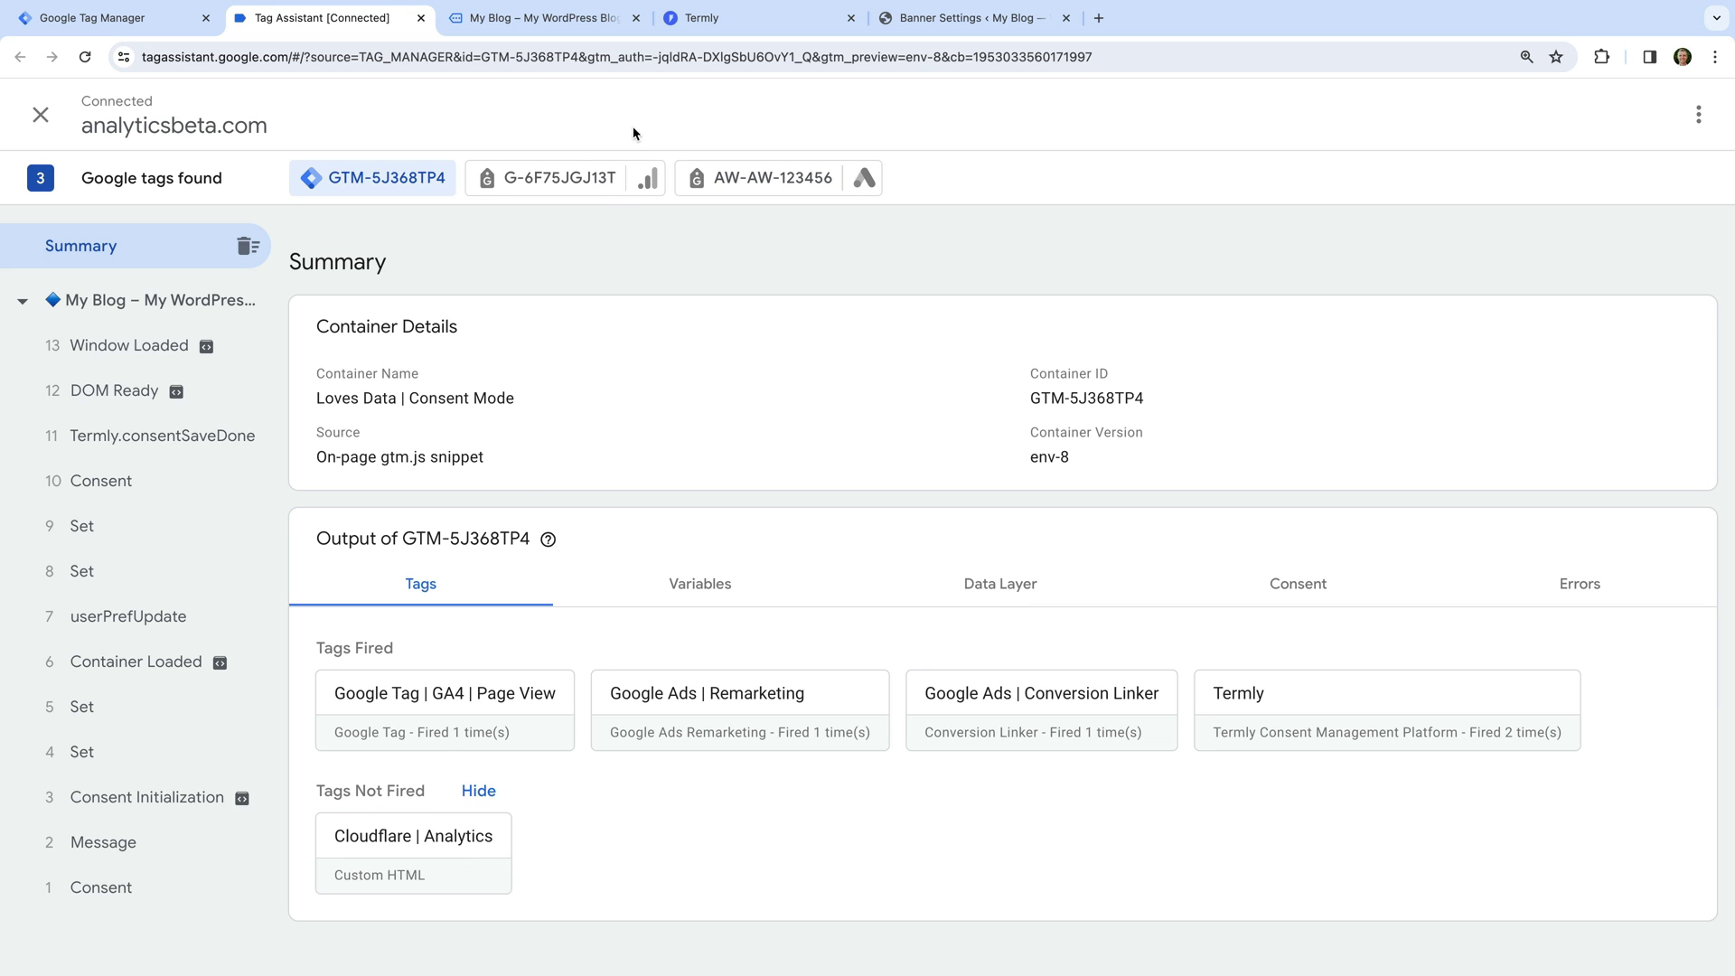
{"action": "left_click", "coordinate": [599, 191]}
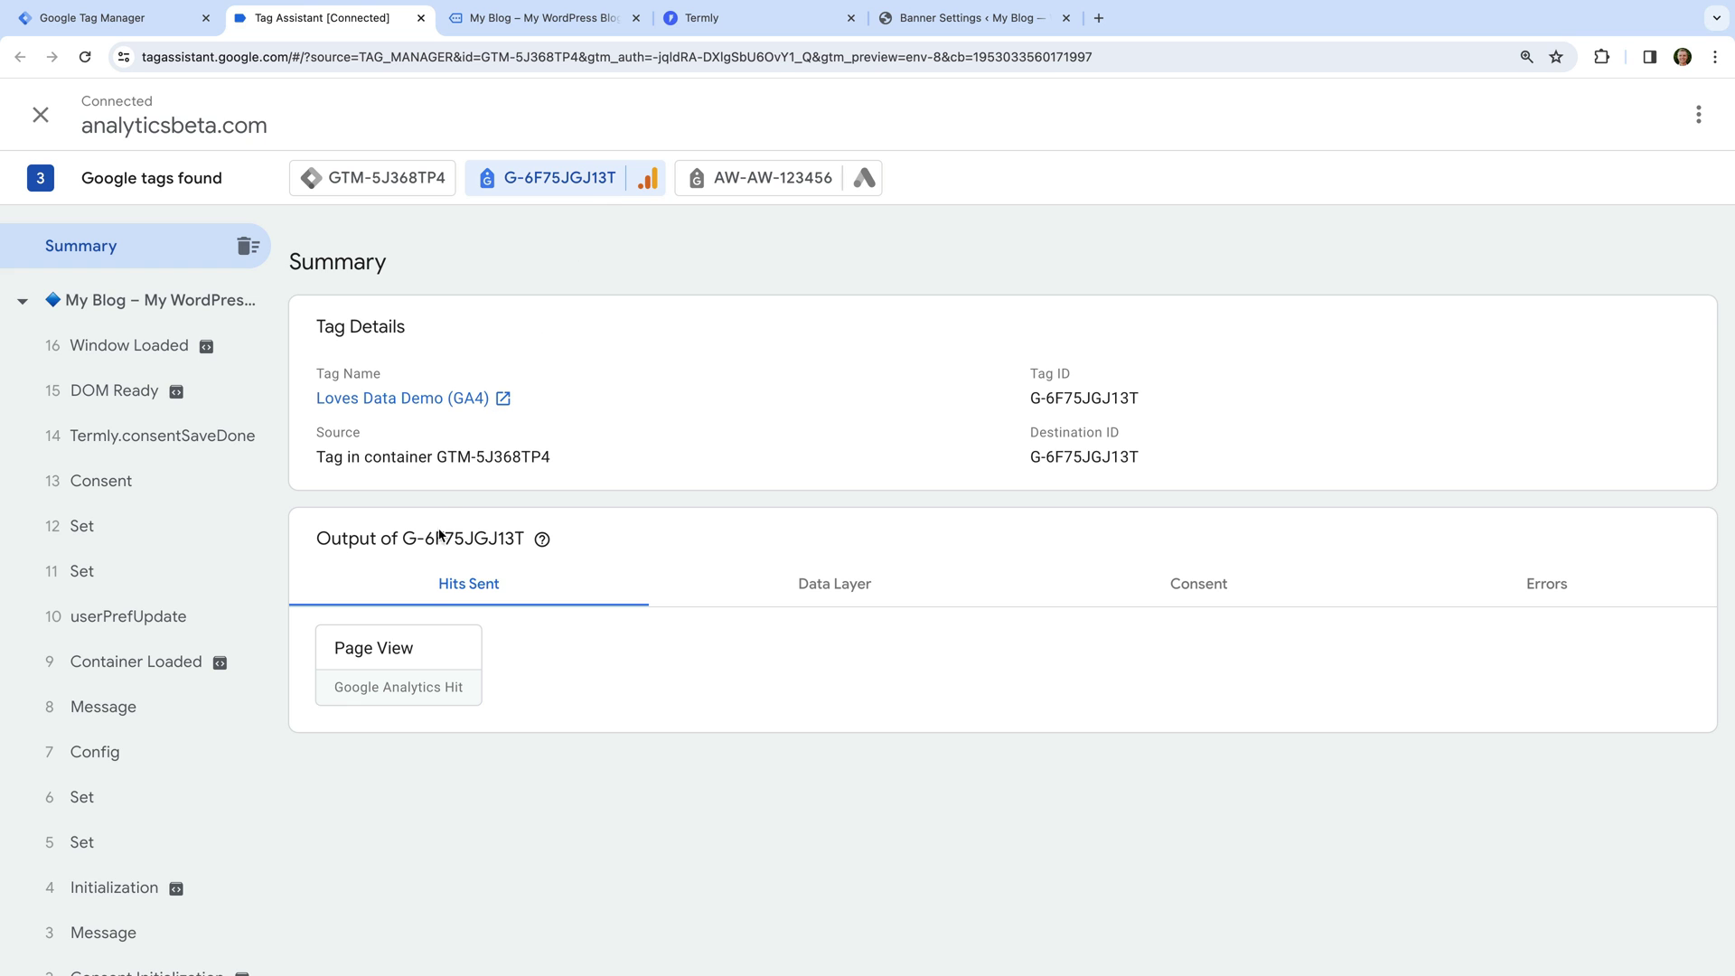
{"action": "left_click", "coordinate": [432, 652]}
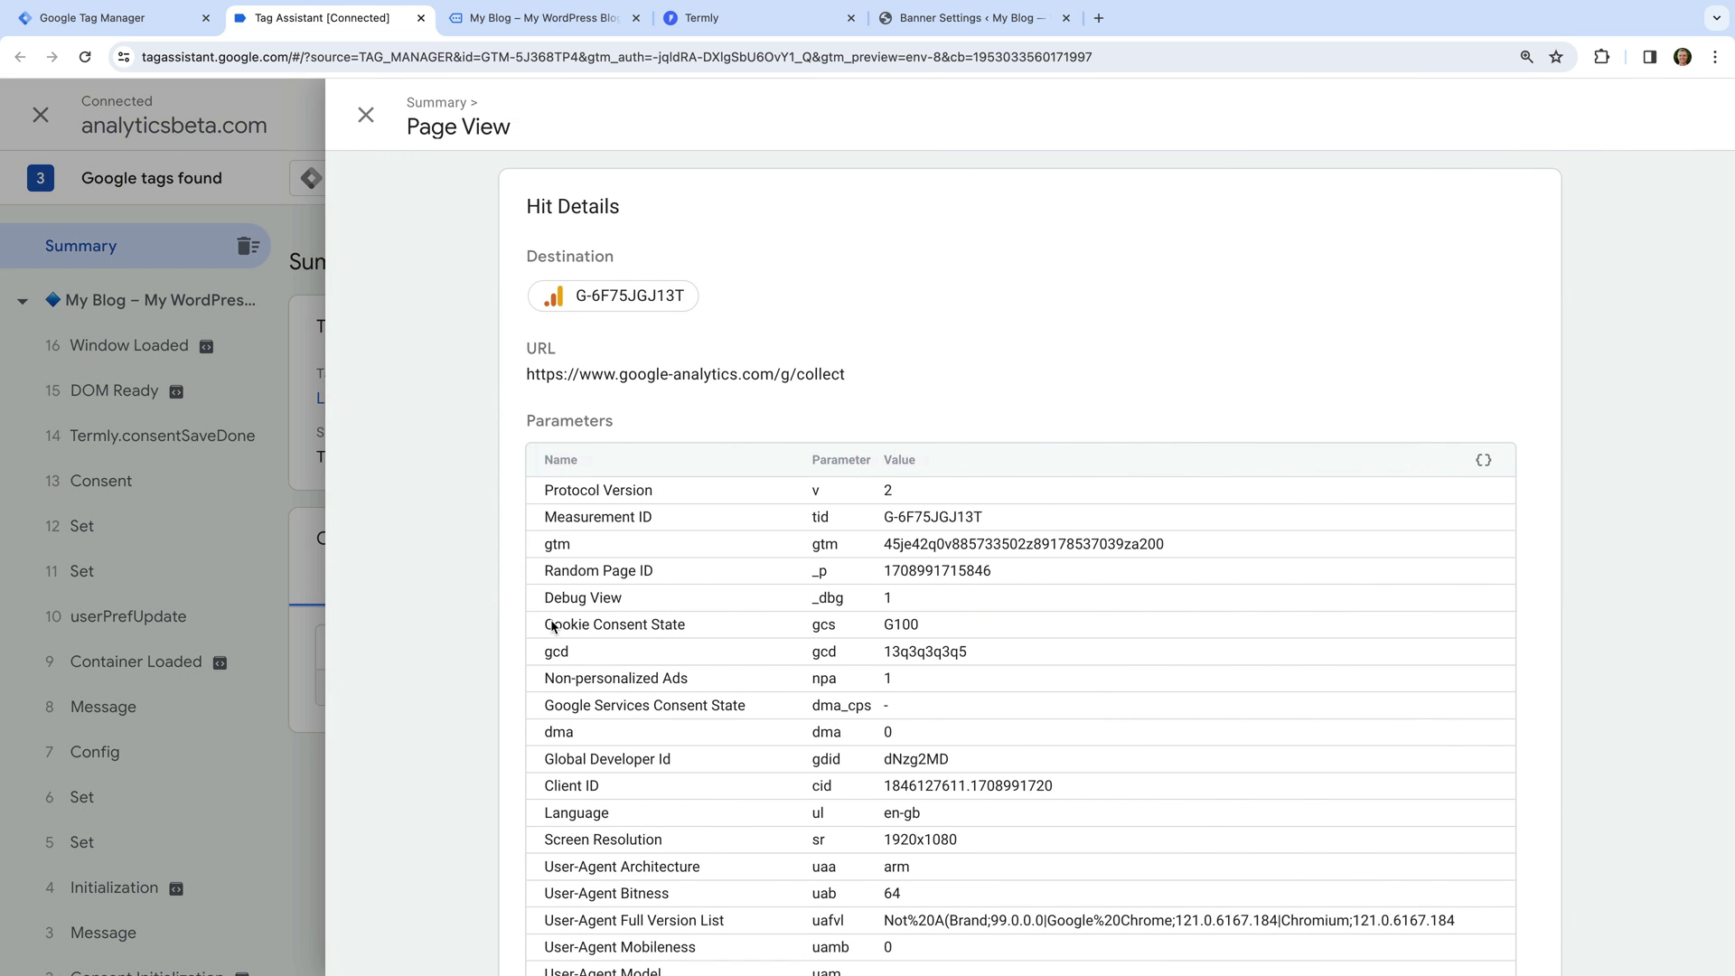
{"action": "left_click_drag", "start_coordinate": [546, 626], "coordinate": [692, 629]}
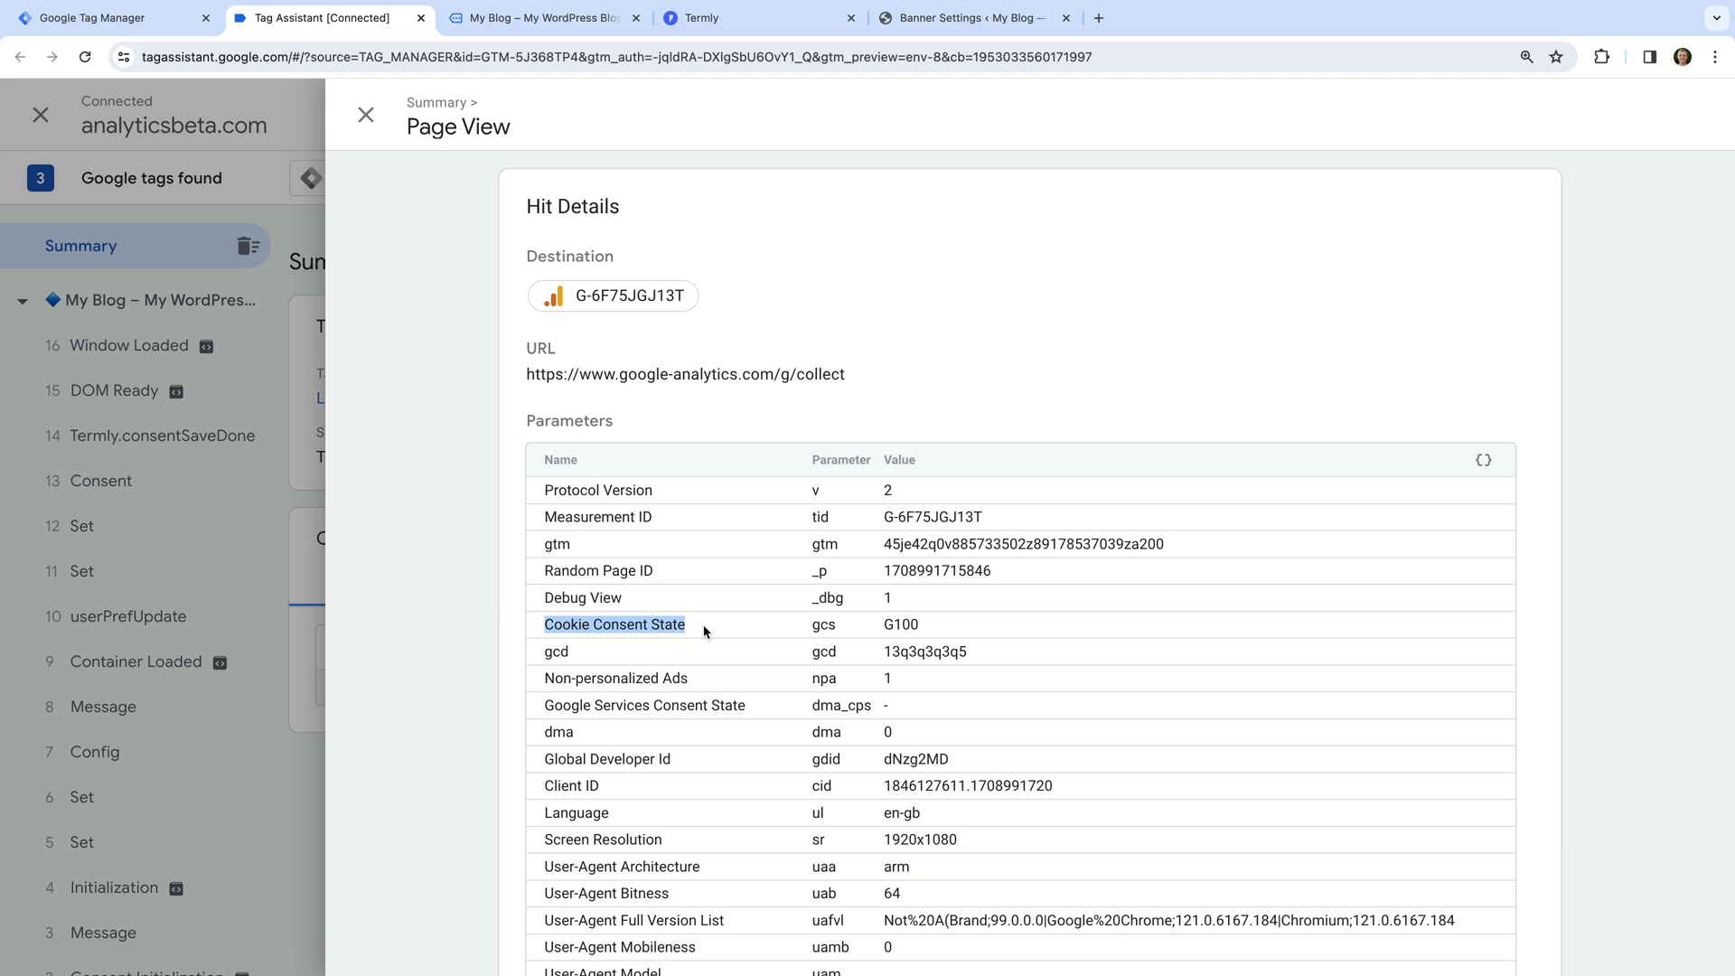
{"action": "left_click", "coordinate": [886, 626]}
{"action": "left_click_drag", "start_coordinate": [886, 625], "coordinate": [931, 630]}
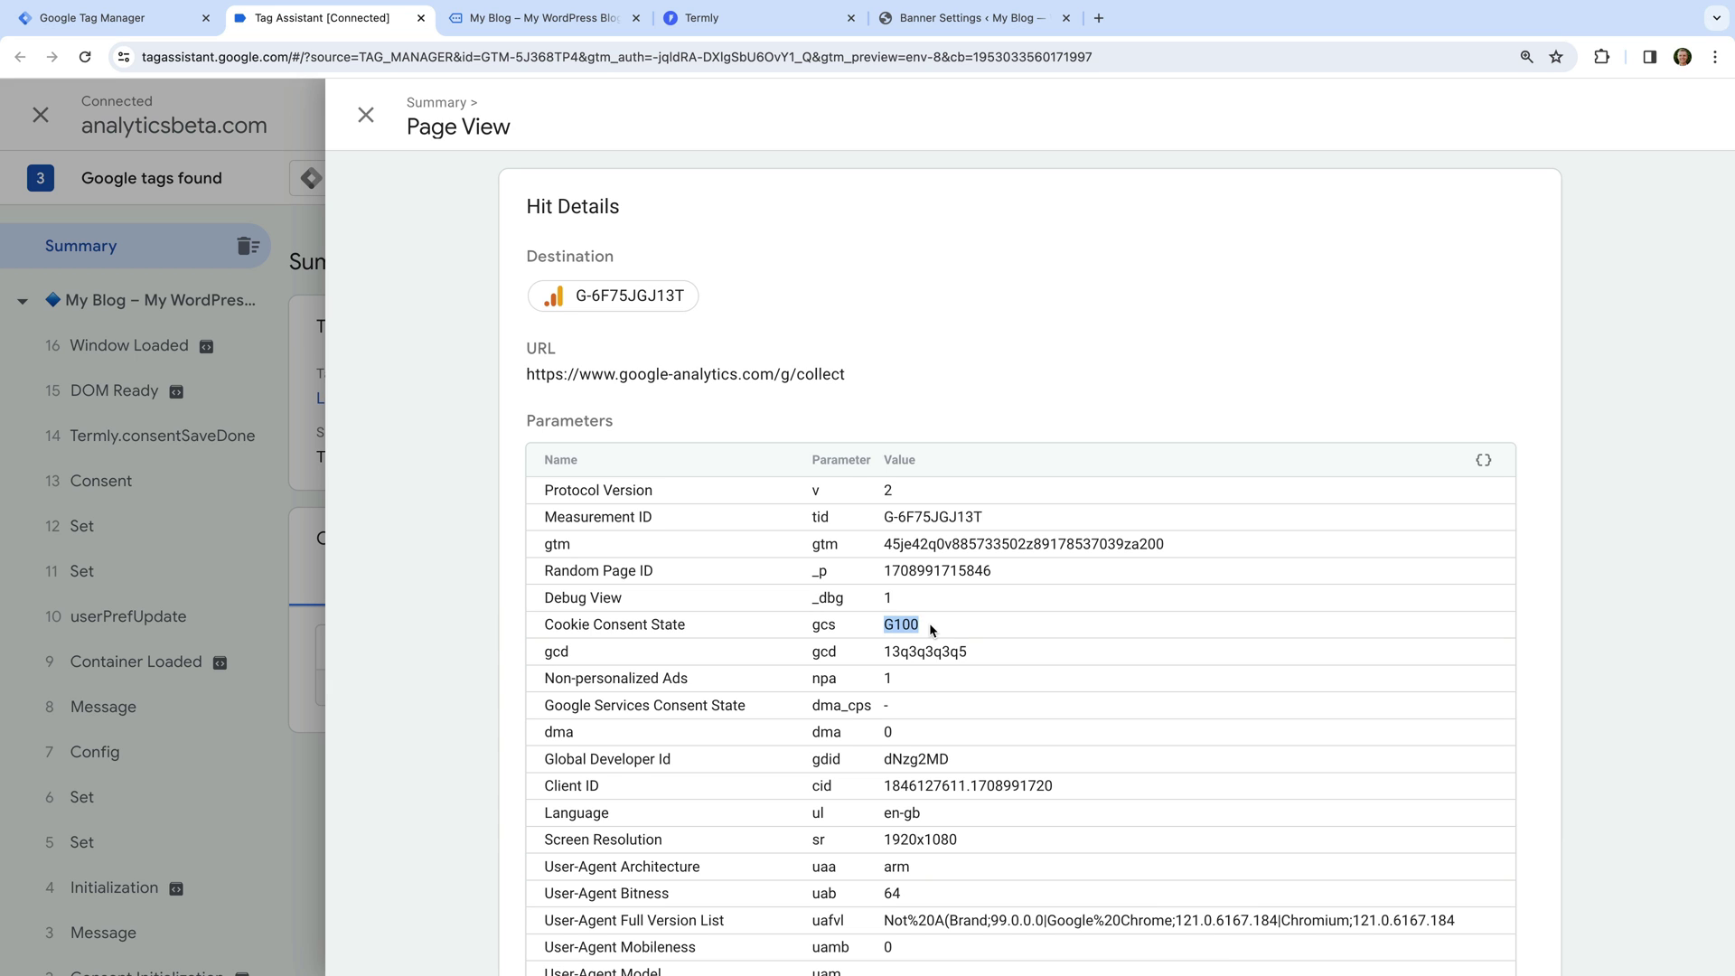
{"action": "left_click", "coordinate": [608, 30]}
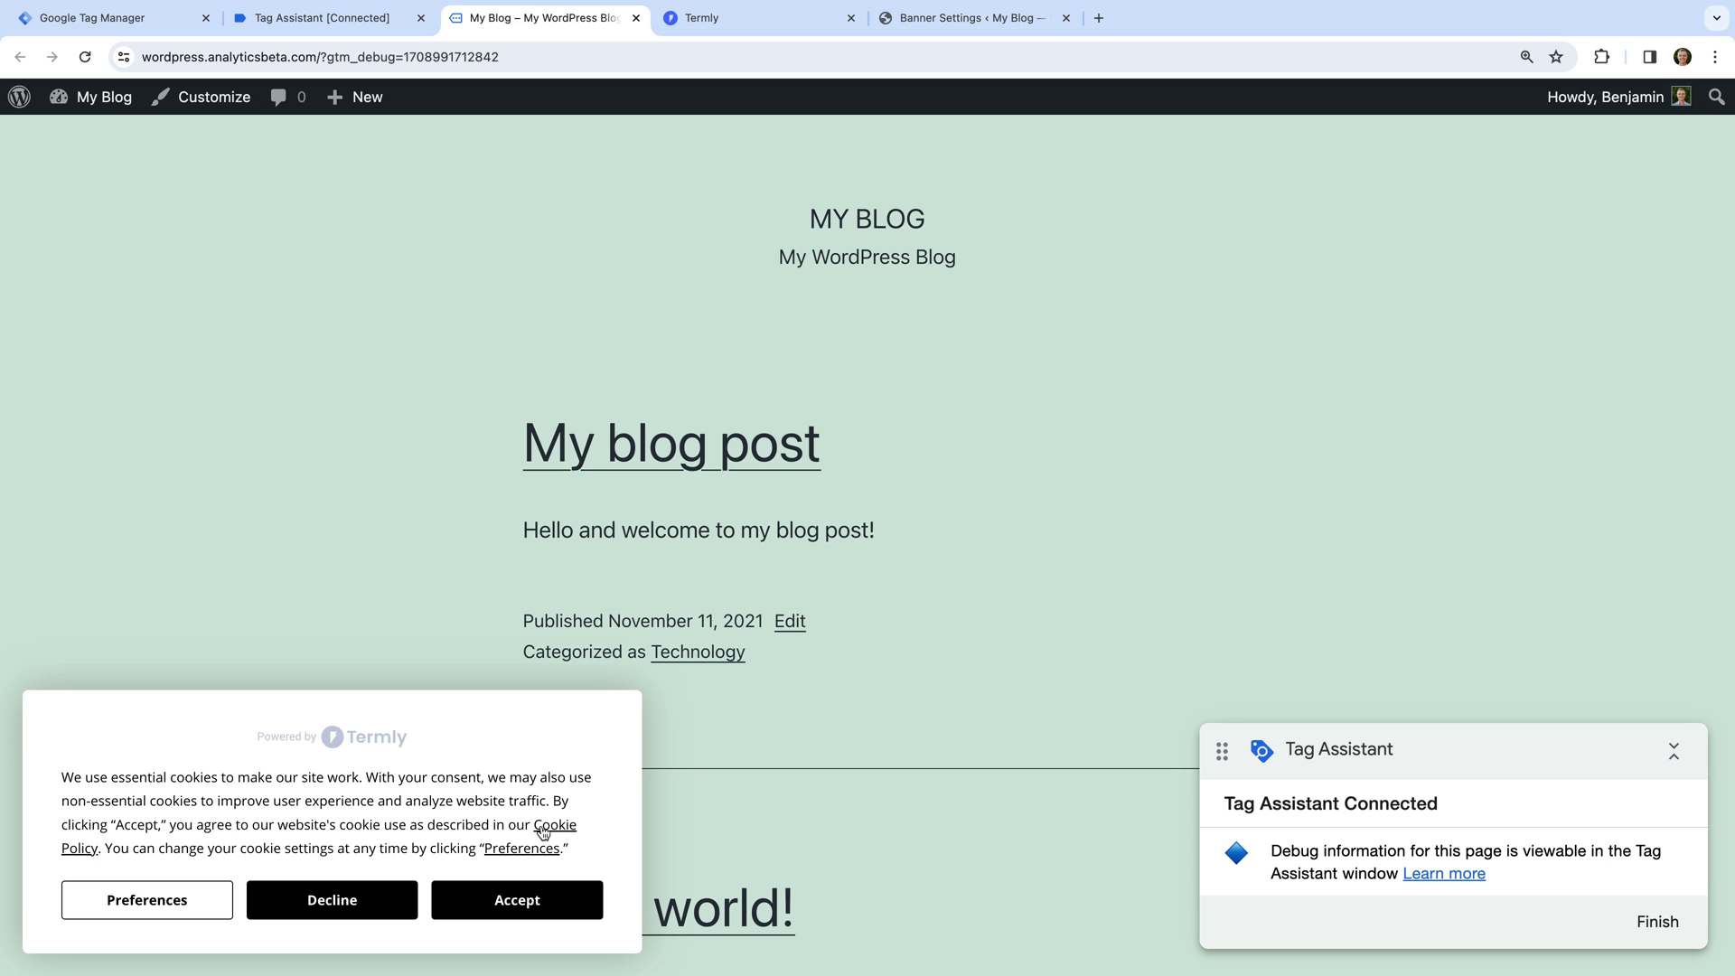
- Accept all cookies, load My blog post, and confirm the new Page View hit reports G111
{"action": "left_click", "coordinate": [530, 900]}
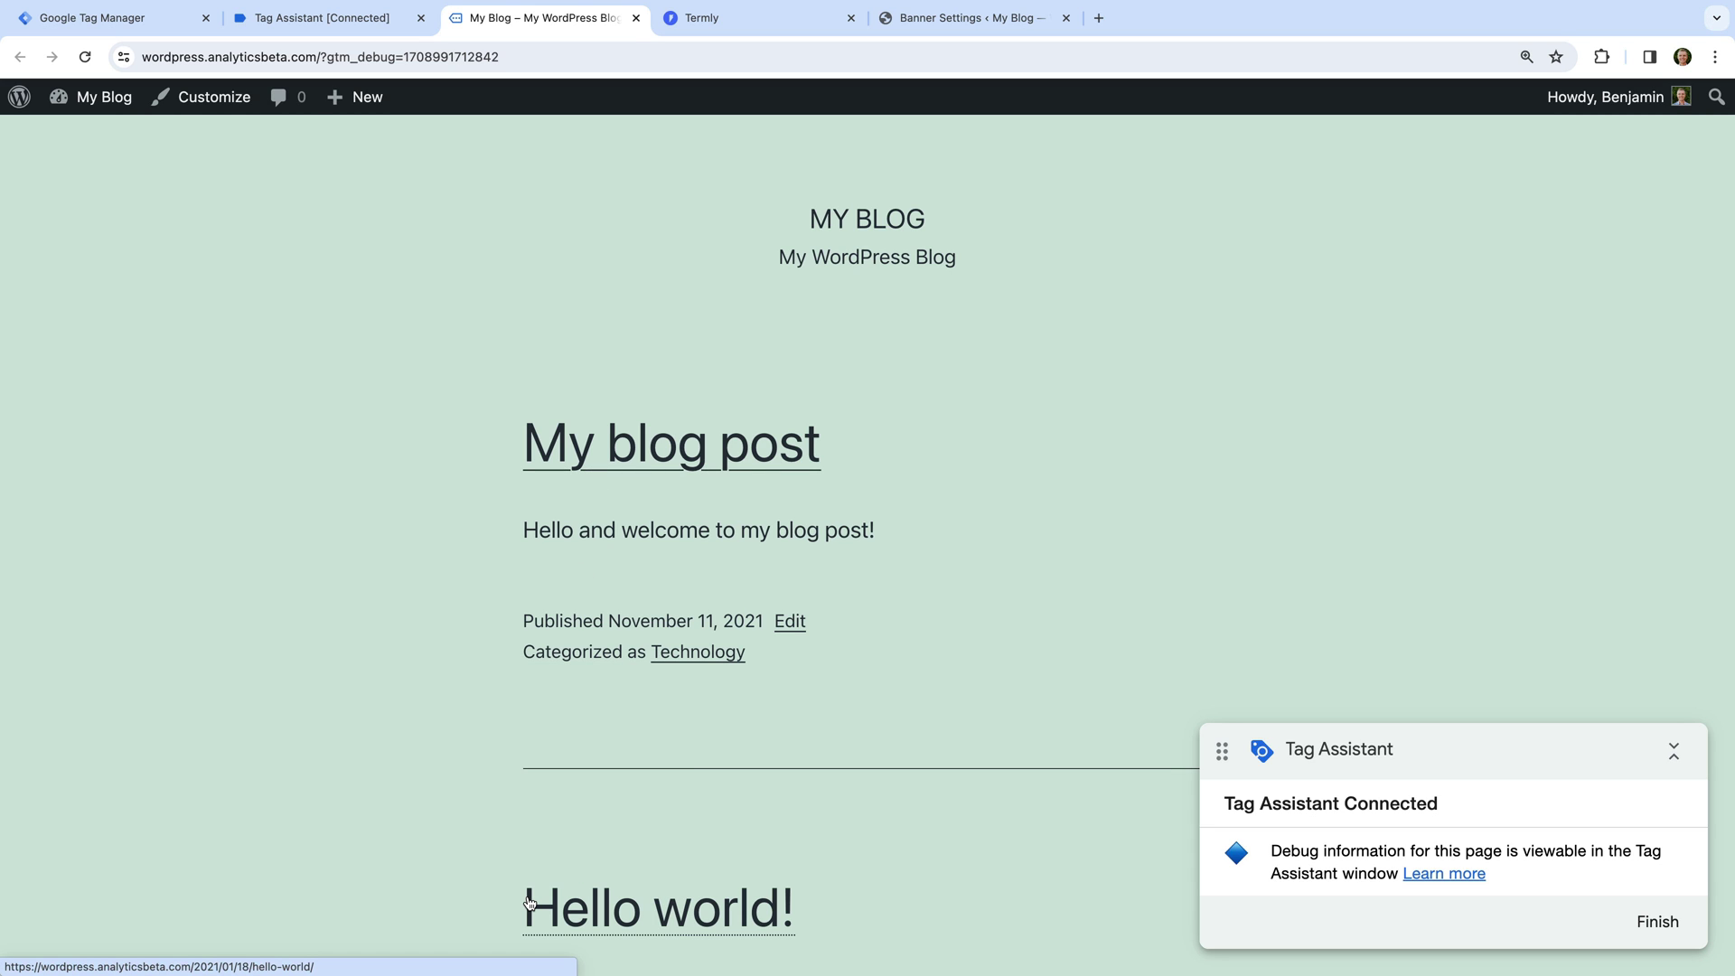
{"action": "left_click", "coordinate": [712, 455]}
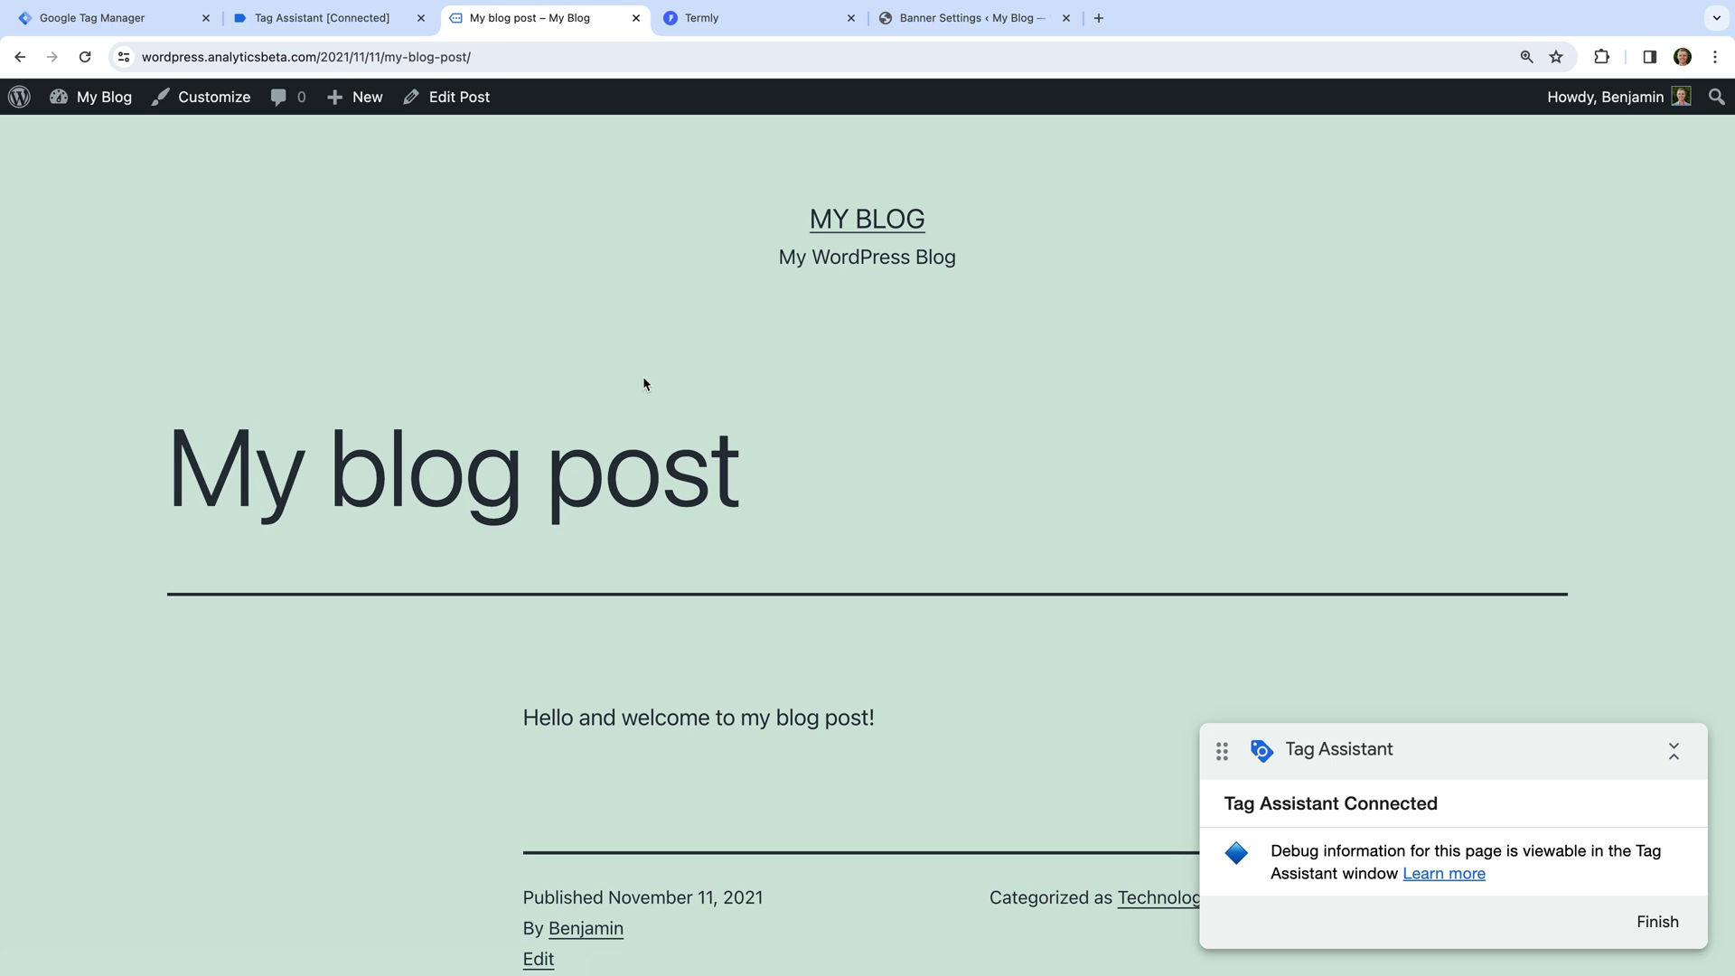
{"action": "left_click", "coordinate": [388, 25]}
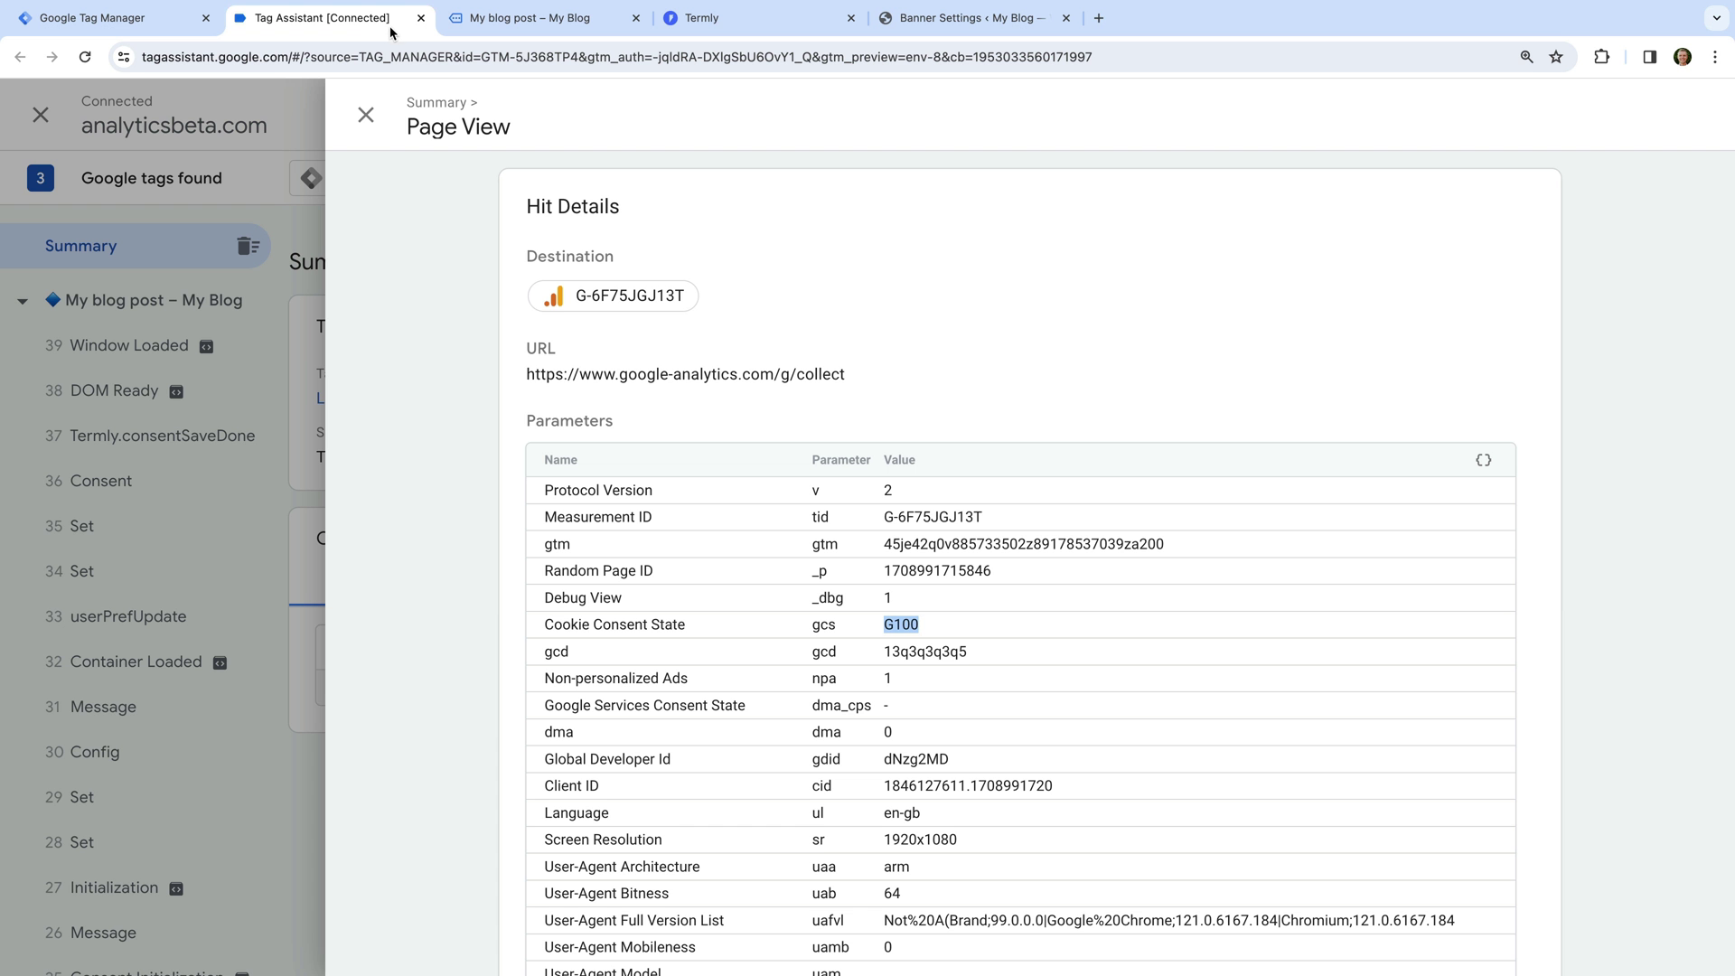
{"action": "left_click", "coordinate": [360, 114]}
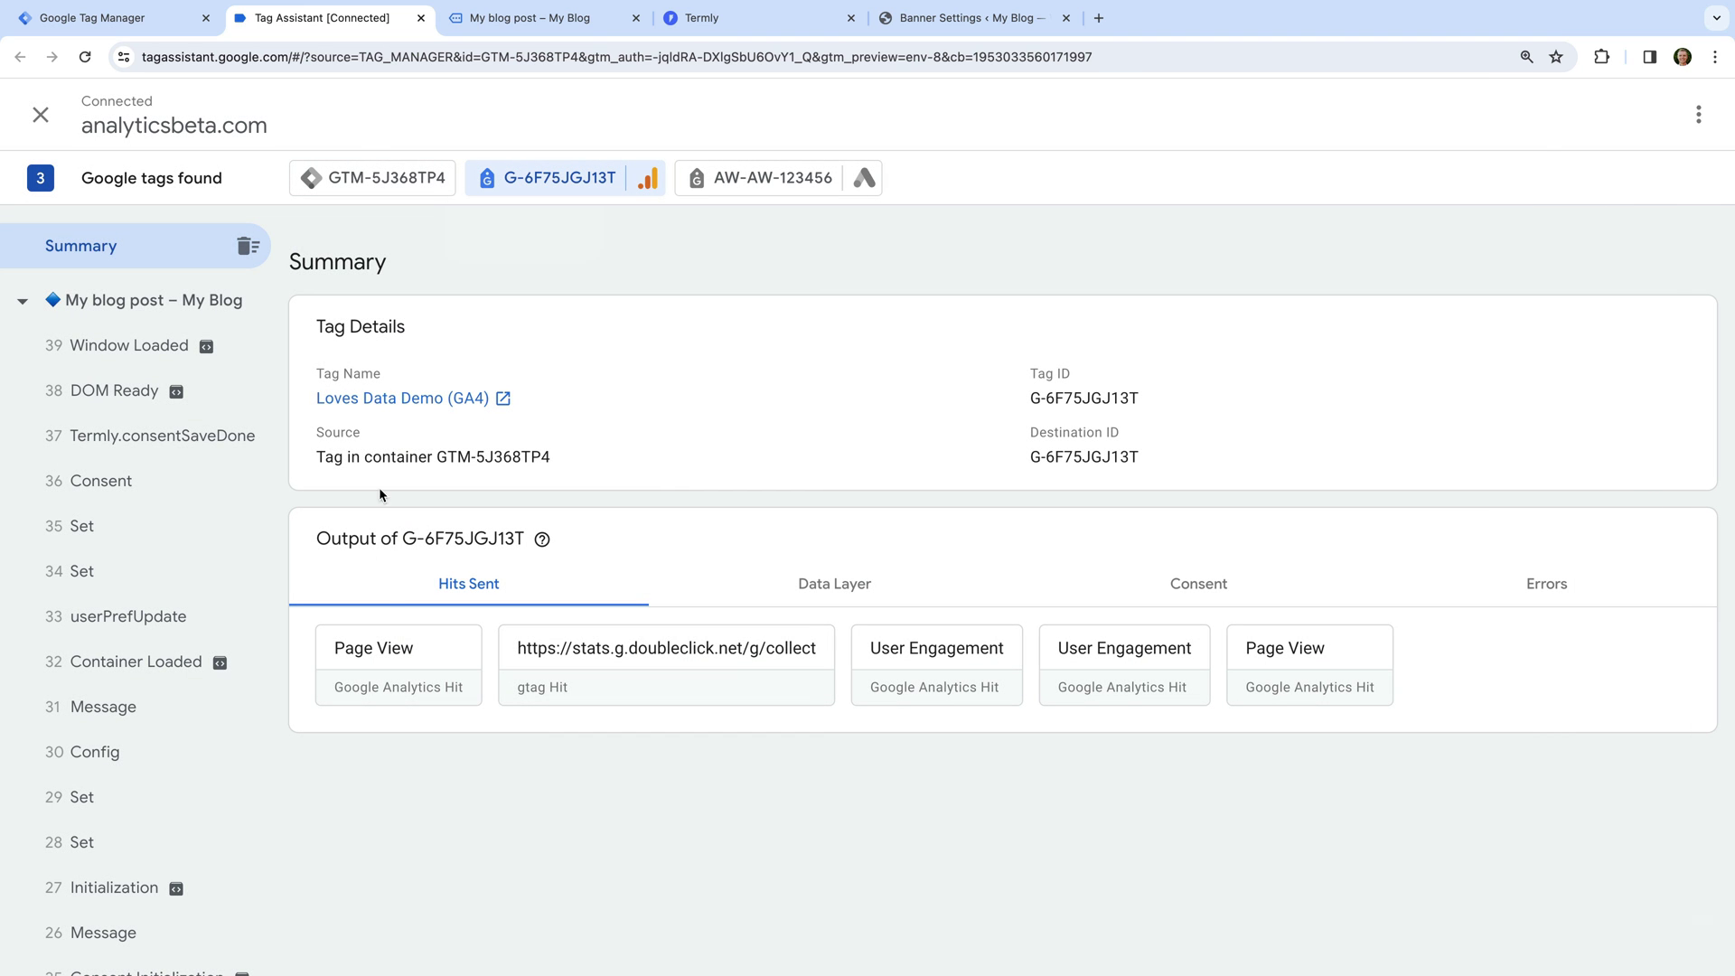
{"action": "left_click", "coordinate": [420, 654]}
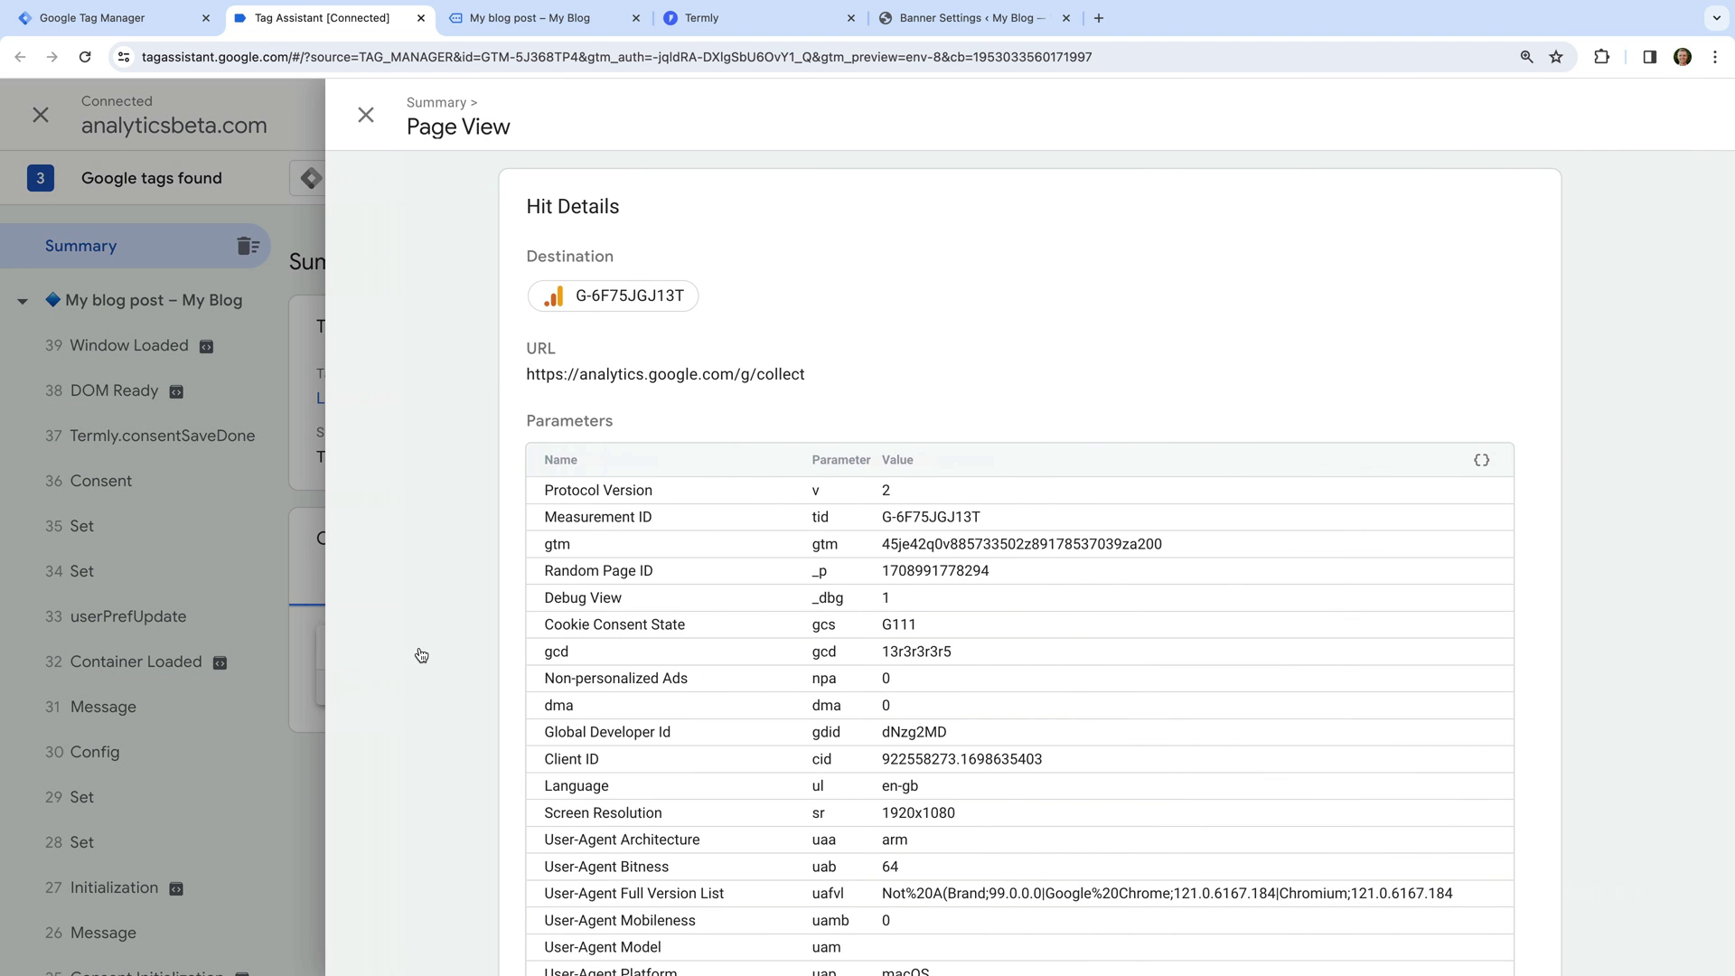
{"action": "left_click_drag", "start_coordinate": [546, 629], "coordinate": [703, 628]}
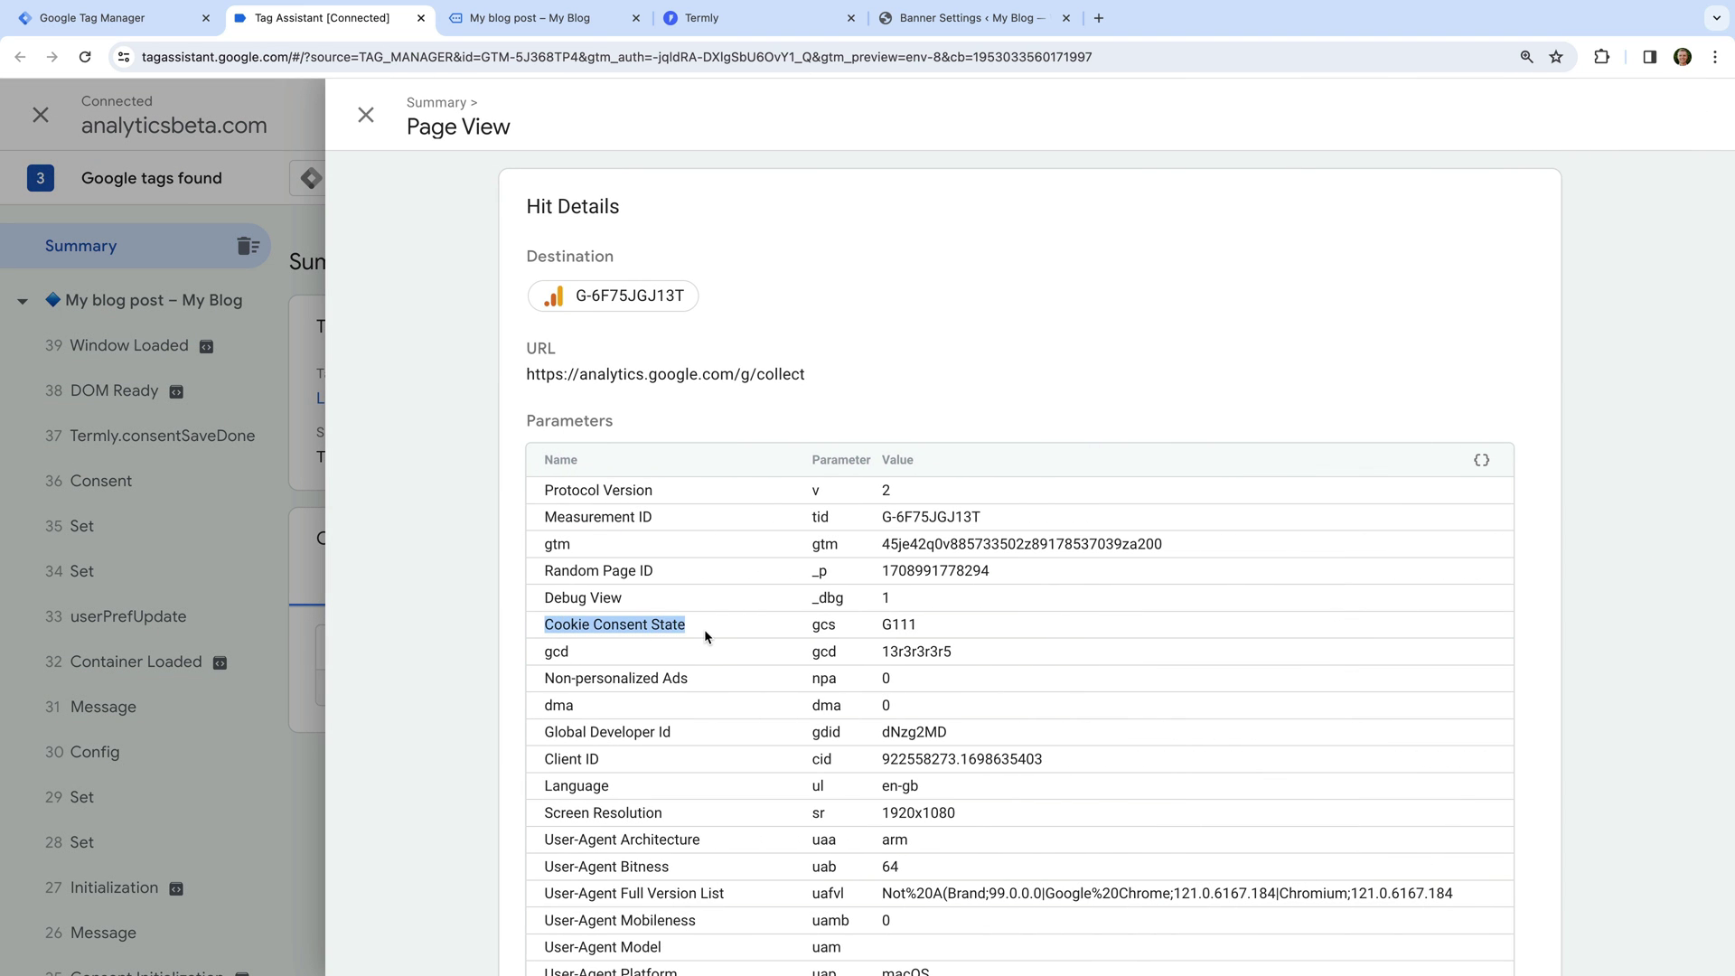
{"action": "left_click_drag", "start_coordinate": [882, 626], "coordinate": [929, 631]}
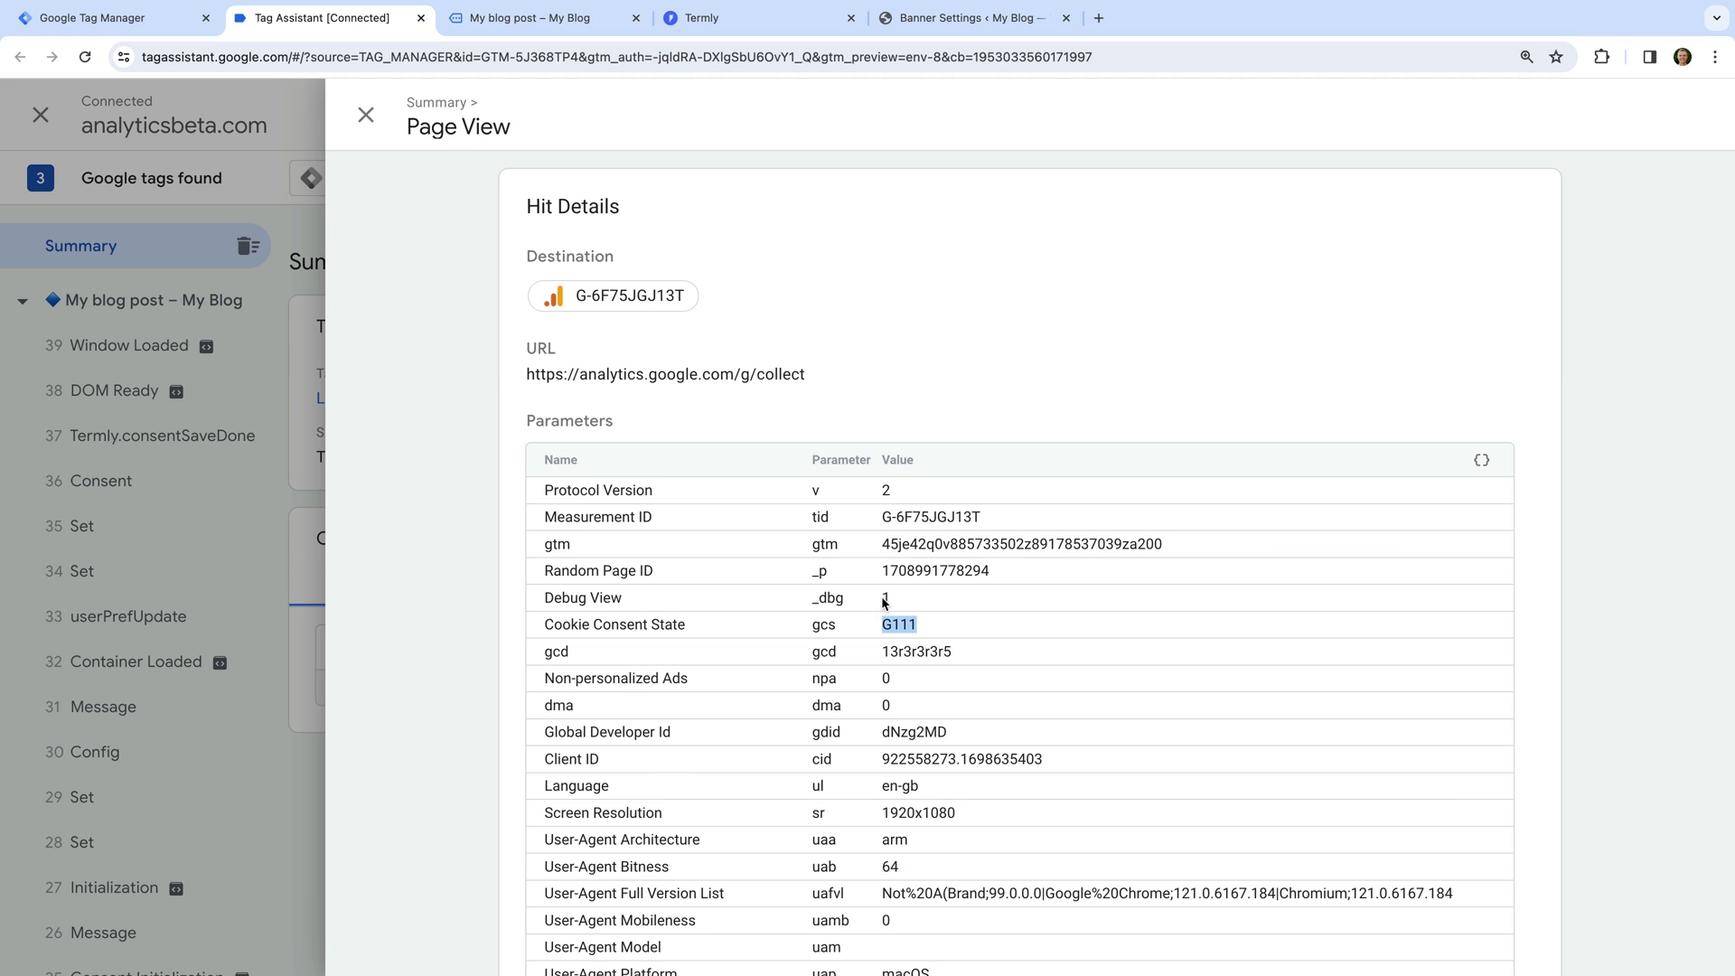
{"action": "left_click", "coordinate": [140, 16]}
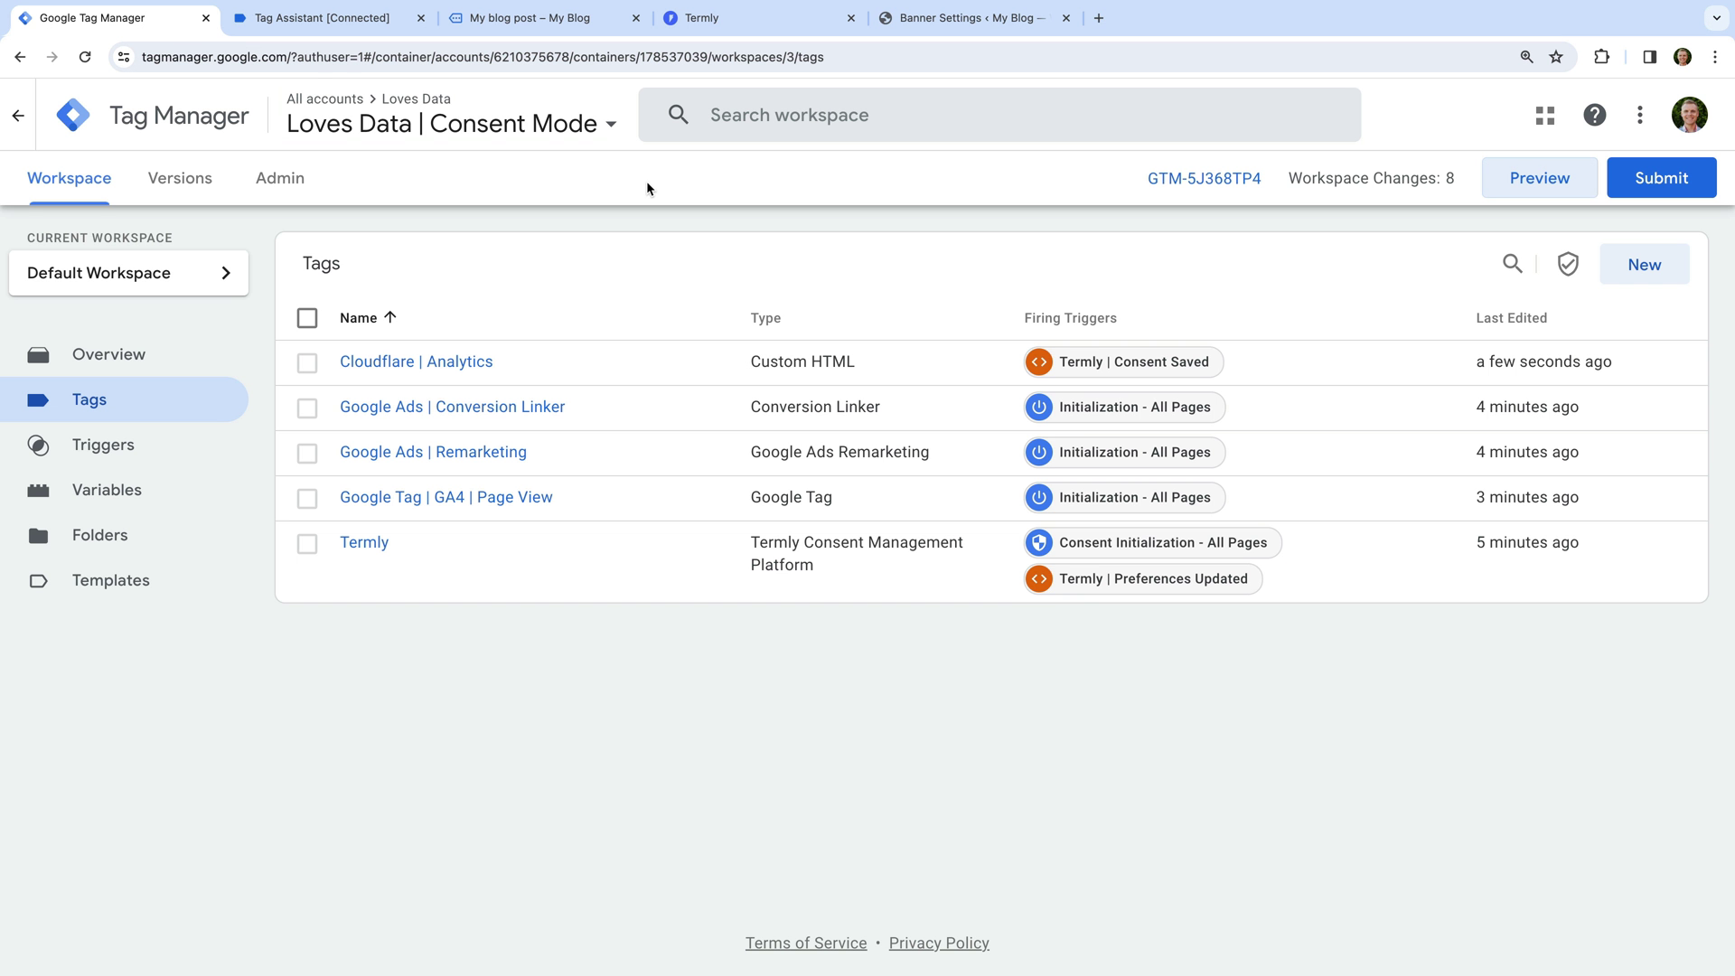
- Submit the workspace and publish it live as a new version named 'Added Termly'
{"action": "left_click", "coordinate": [1658, 181]}
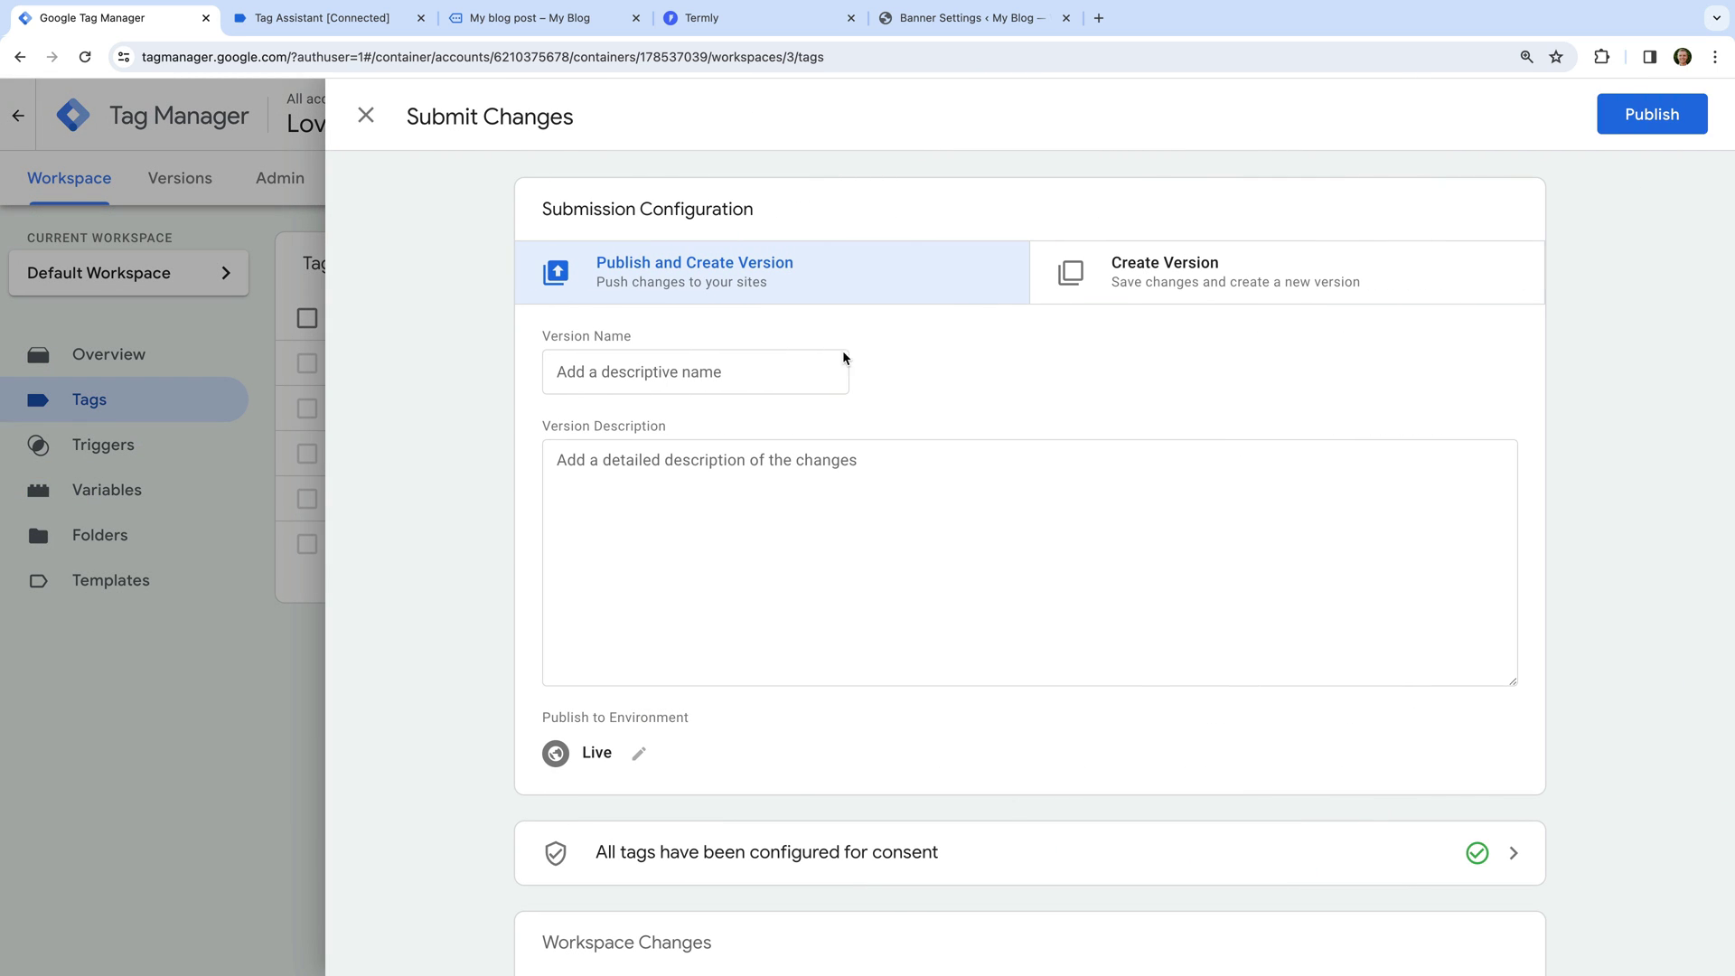
{"action": "left_click", "coordinate": [814, 371]}
{"action": "type", "text": "Added Term"}
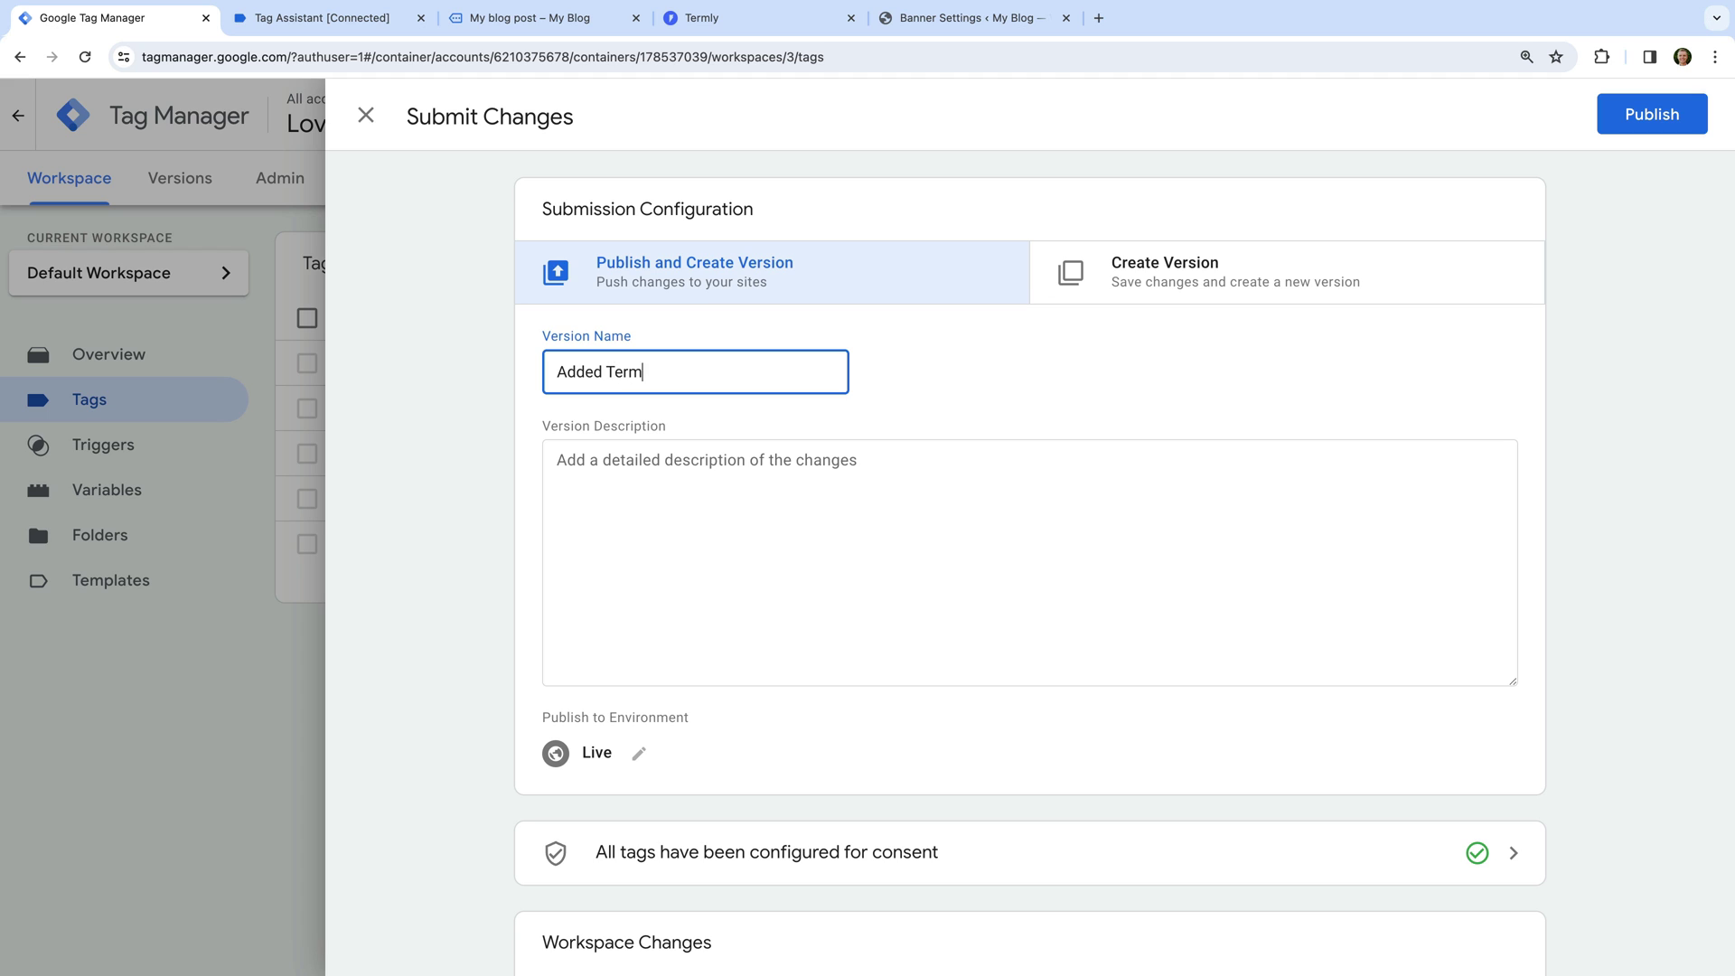
{"action": "type", "text": "ly"}
{"action": "left_click", "coordinate": [967, 362]}
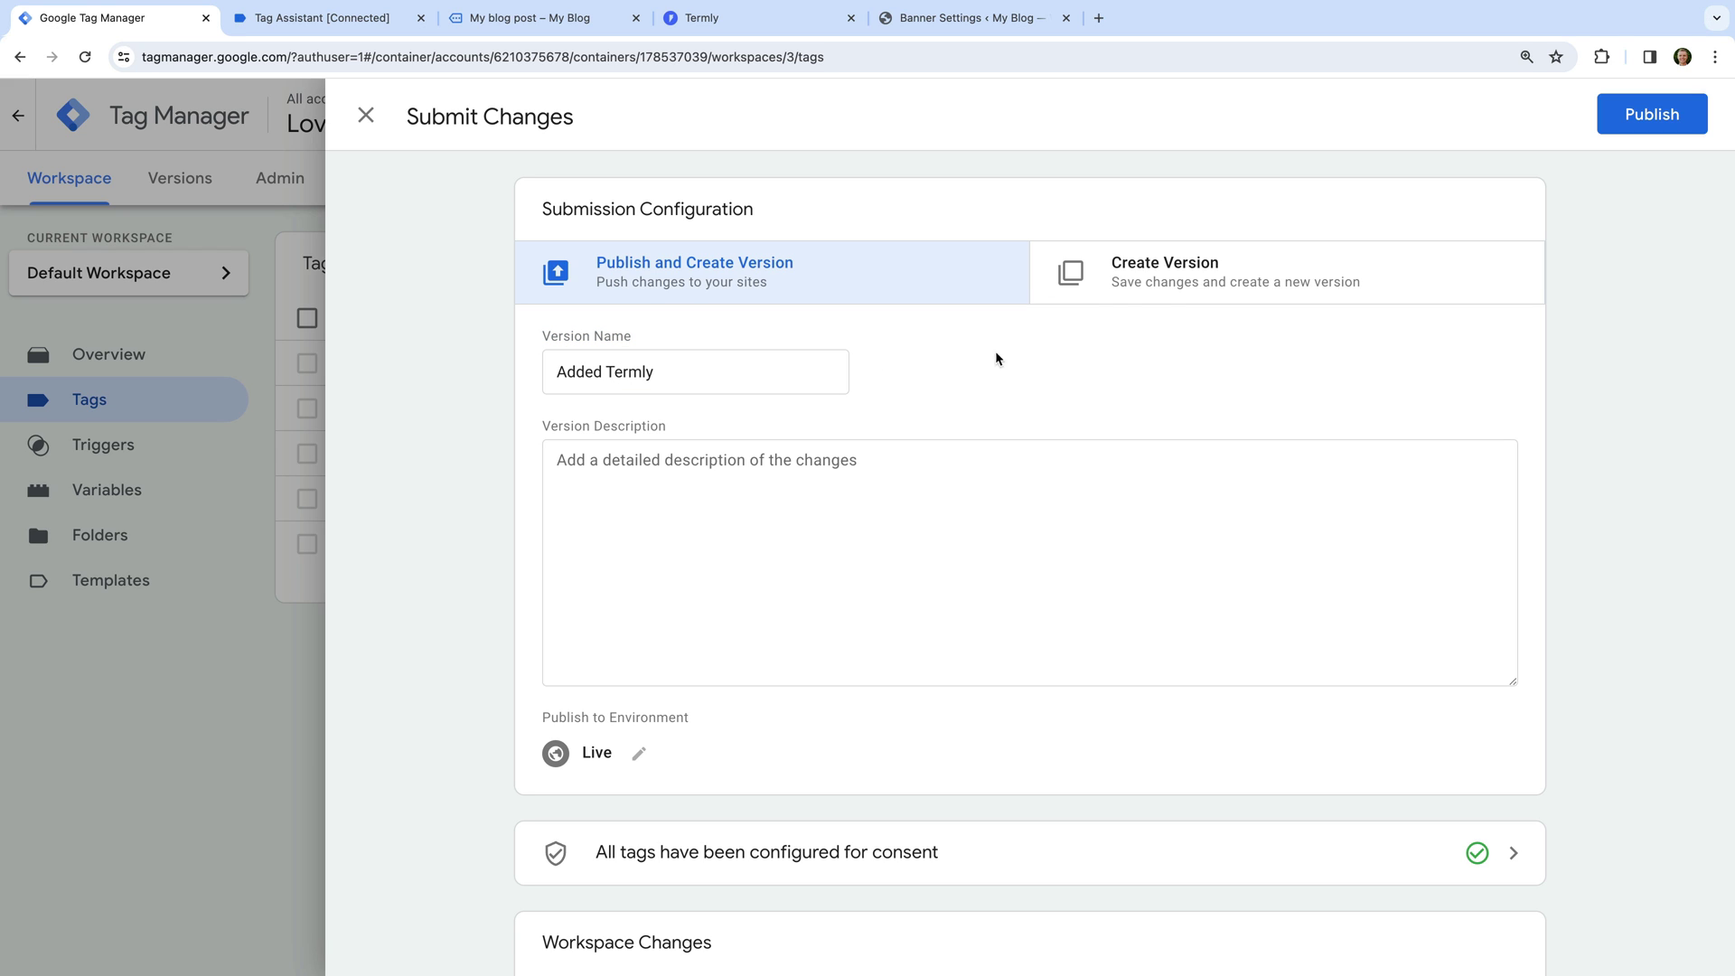
{"action": "left_click", "coordinate": [1626, 123]}
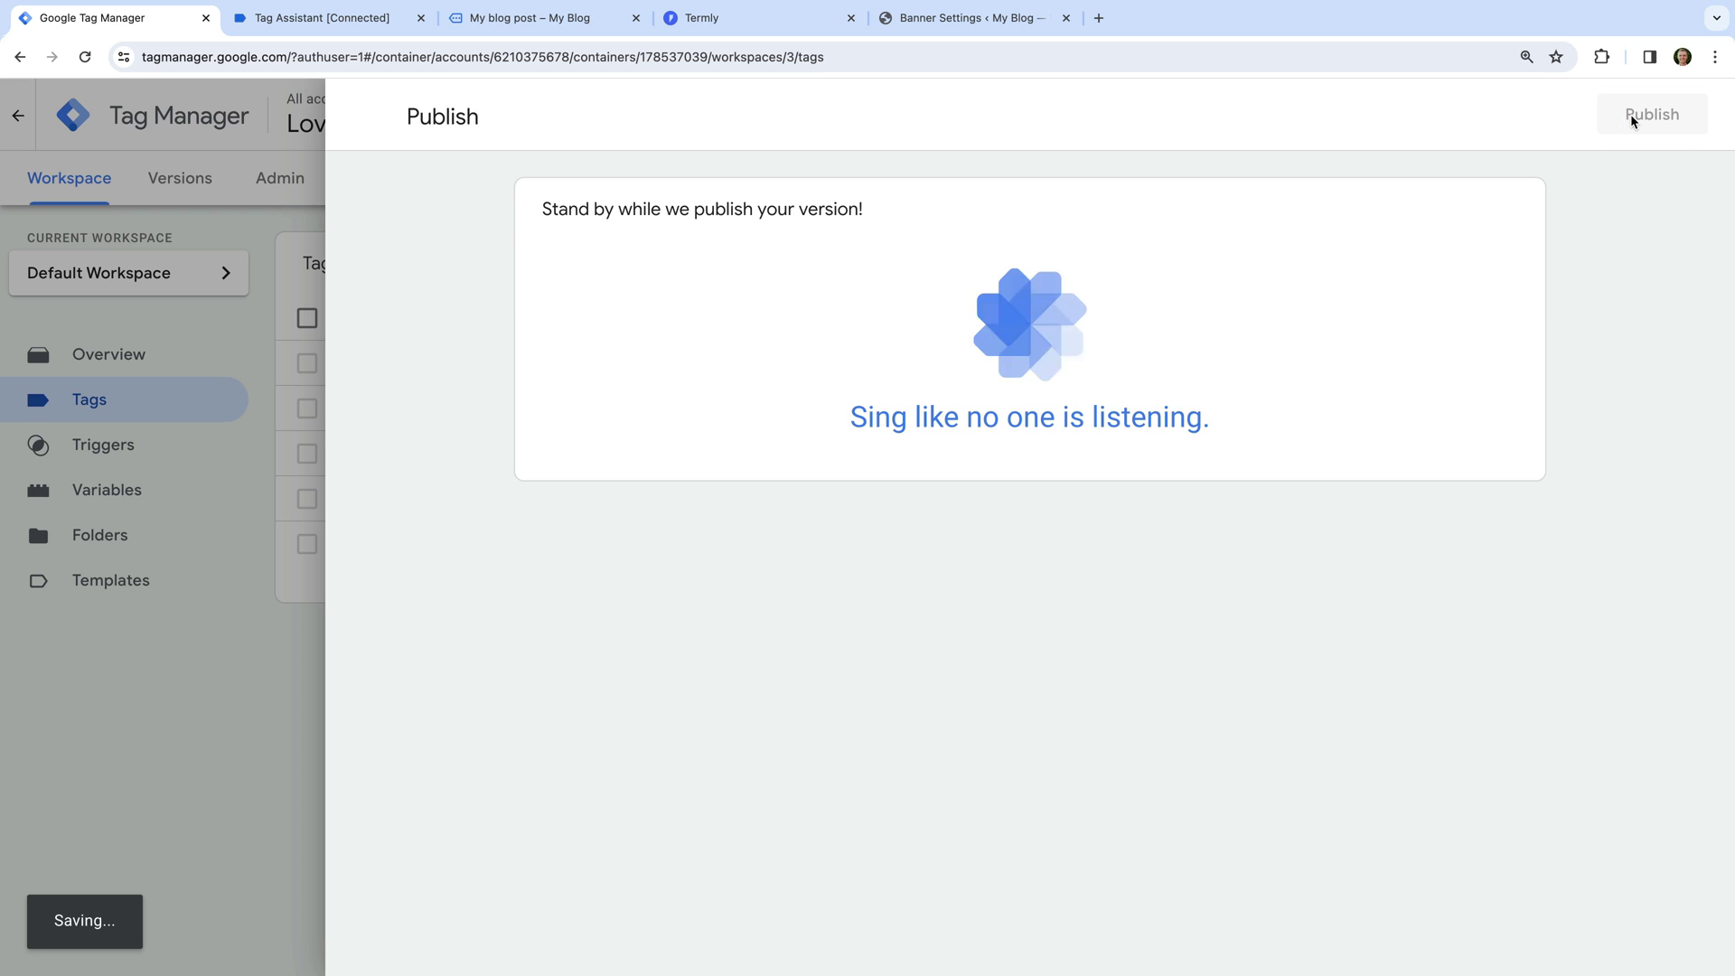